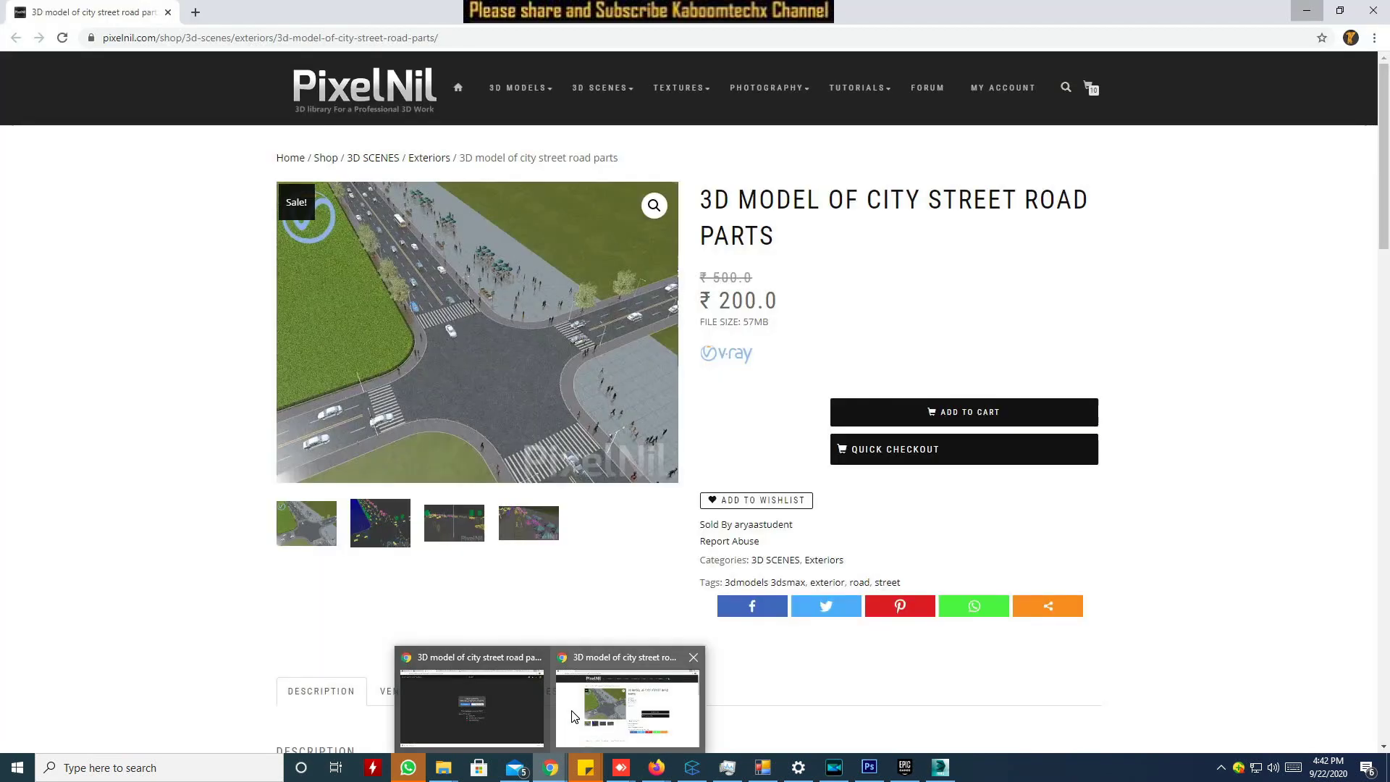
Show the downloaded city street road parts rar in its Downloads folder from Chrome's download bar
left_click(475, 706)
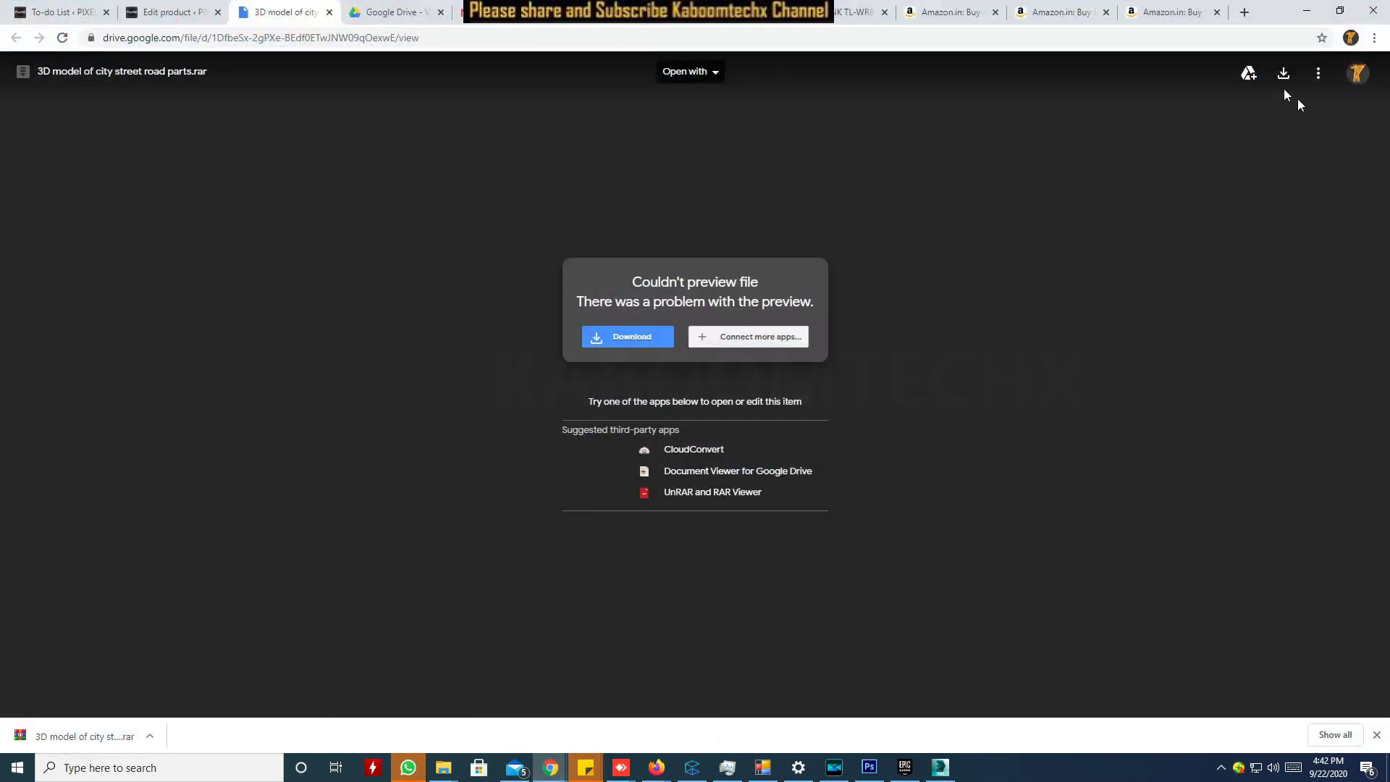
left_click(149, 736)
left_click(219, 688)
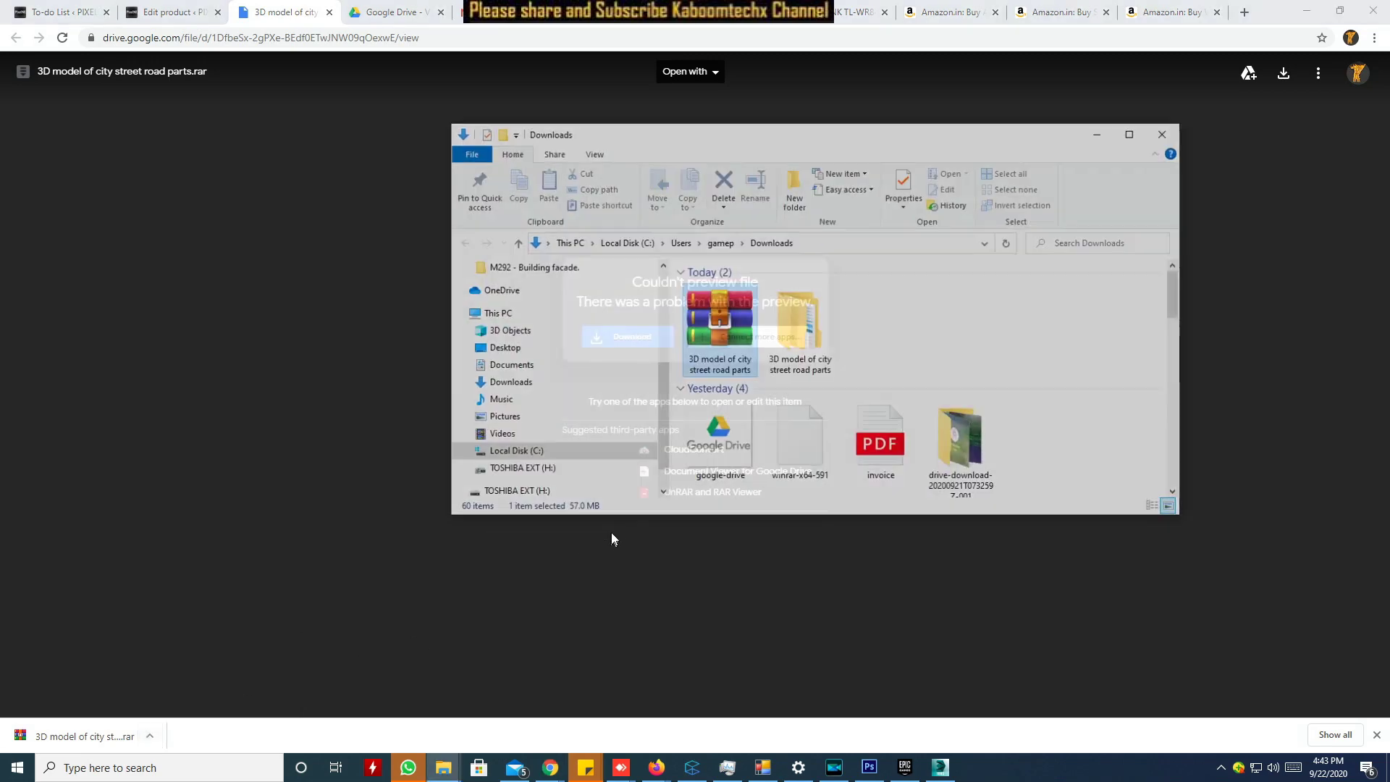
Open the extracted city street road parts folder down to 3dmodels in a maximized window
right_click(722, 321)
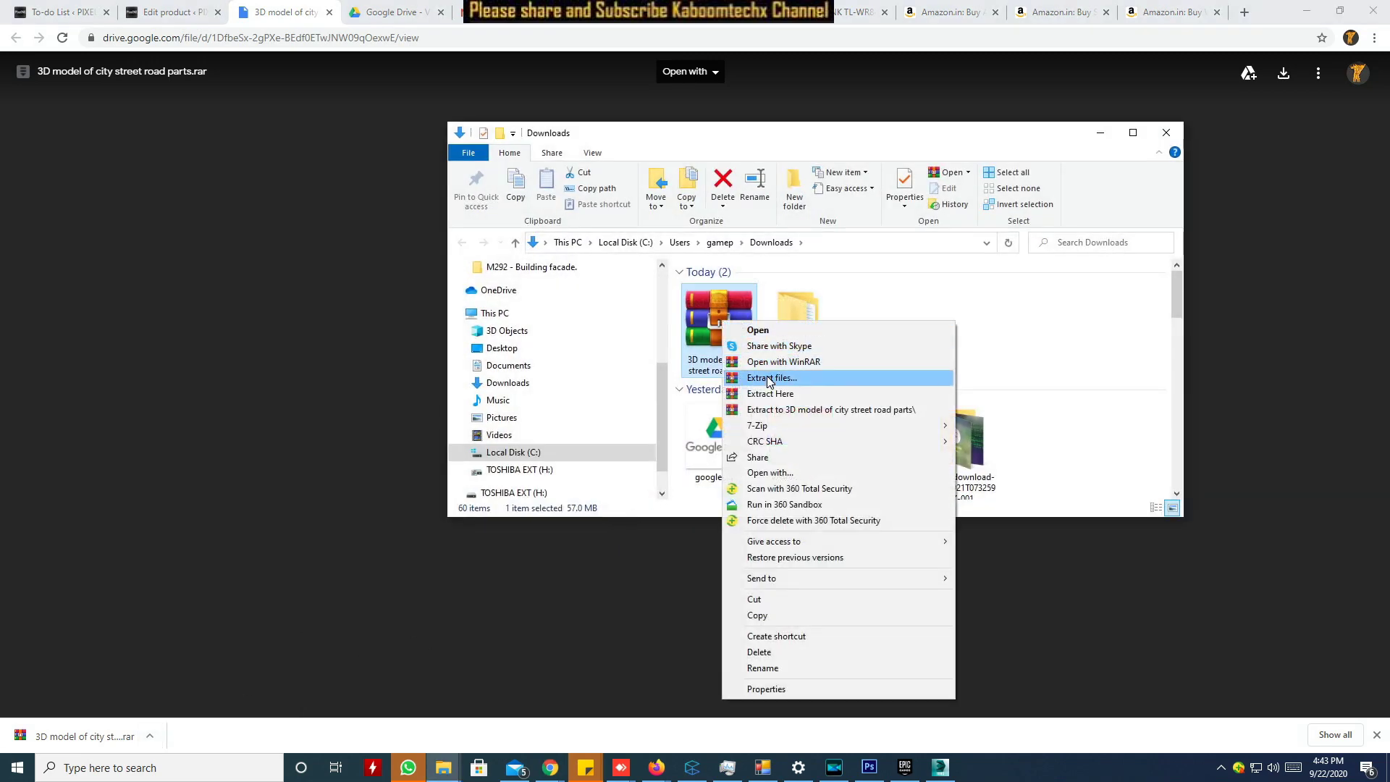
left_click(814, 284)
double_click(795, 311)
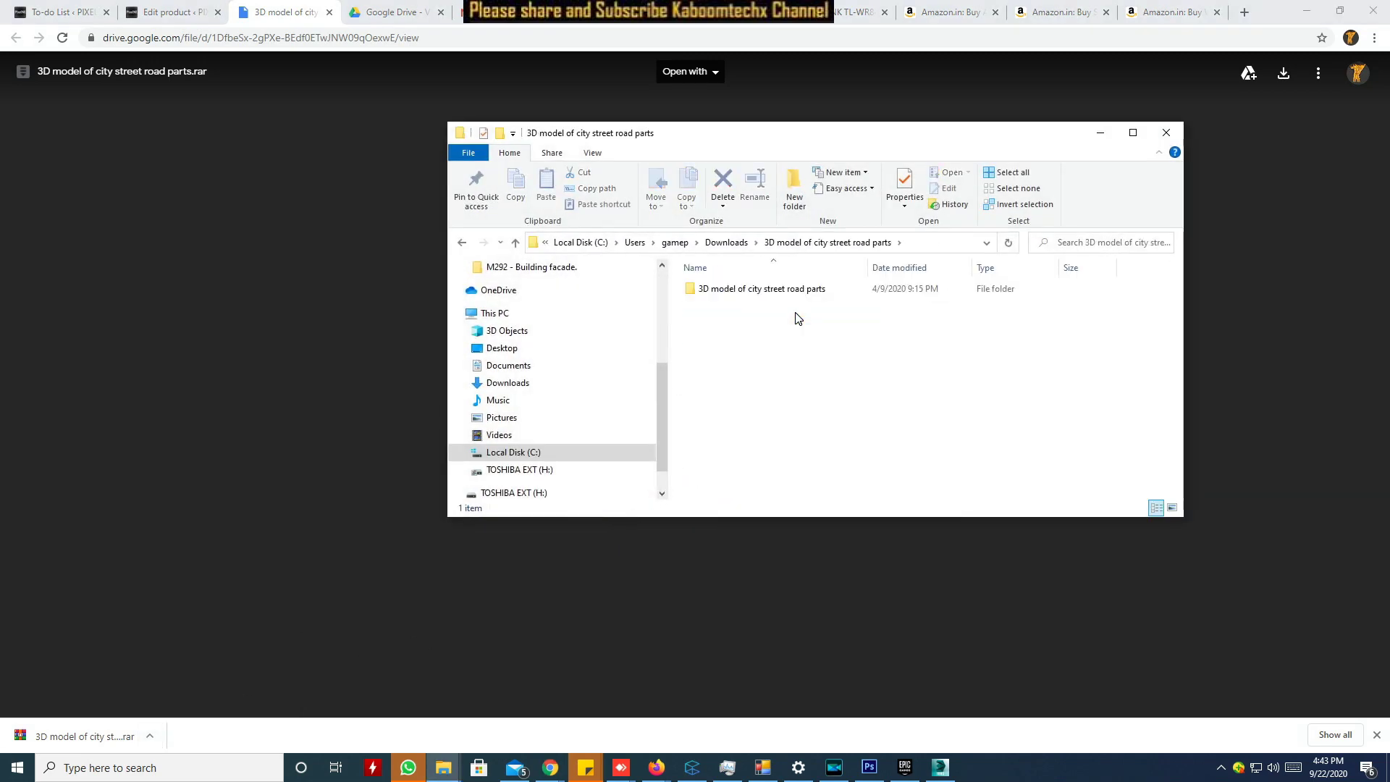
double_click(733, 293)
left_click(1134, 135)
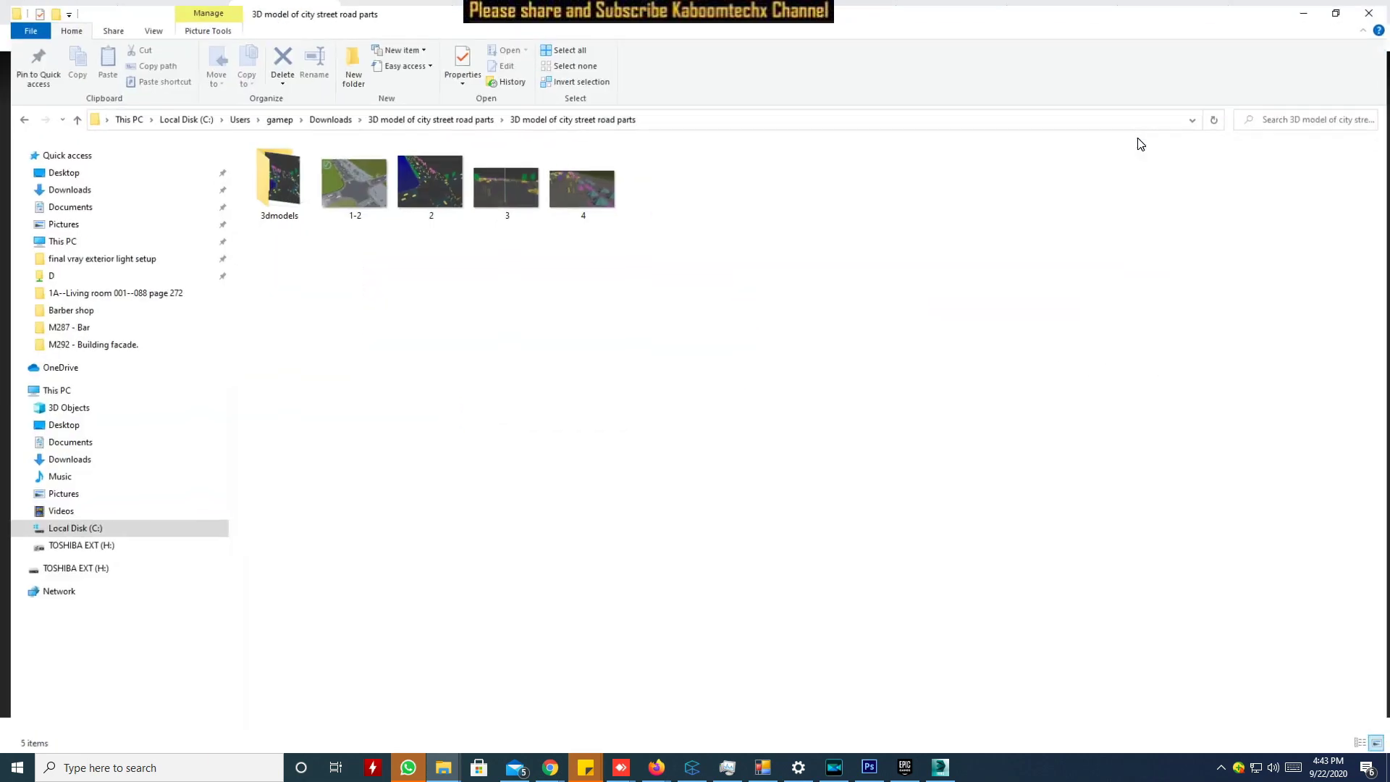
double_click(284, 187)
Check the texture files inside the map folder, then return to 3dmodels
left_click(294, 181)
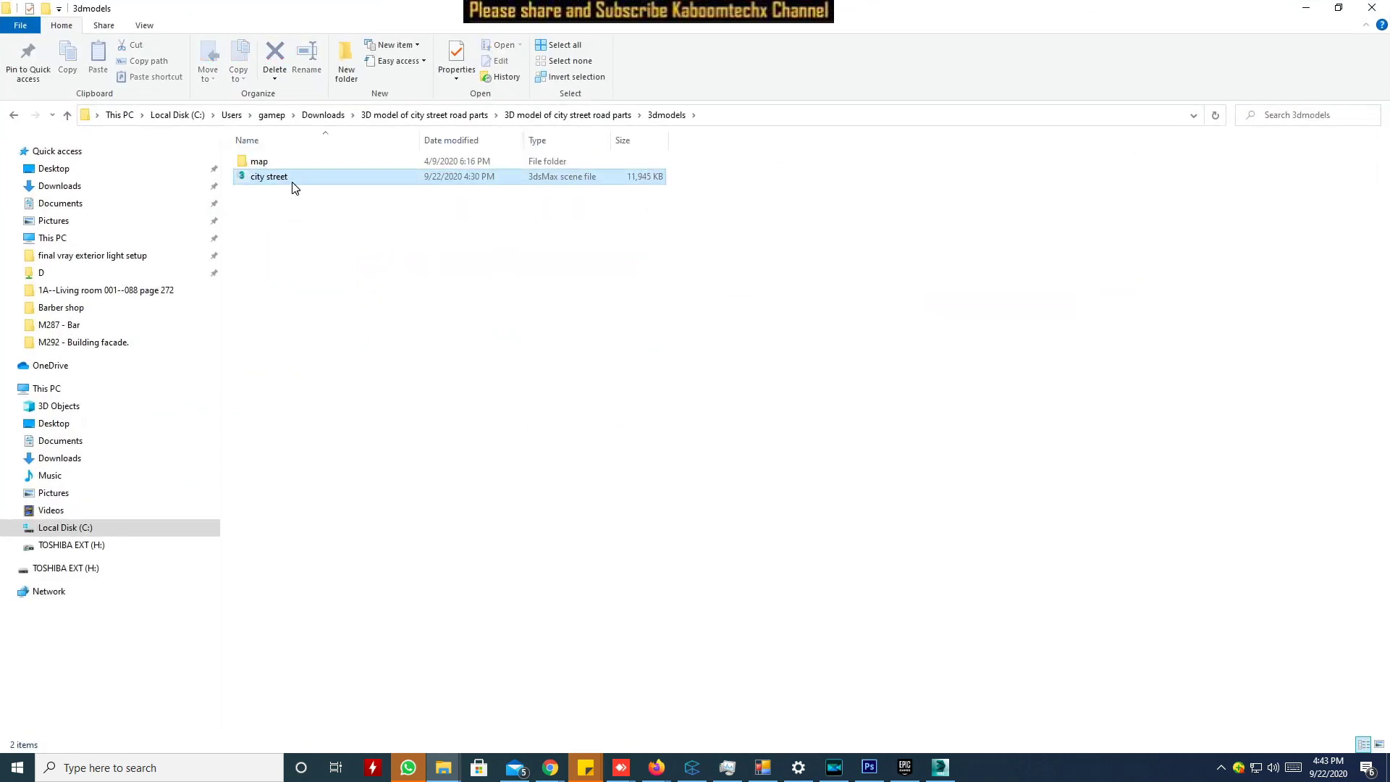
left_click(273, 164)
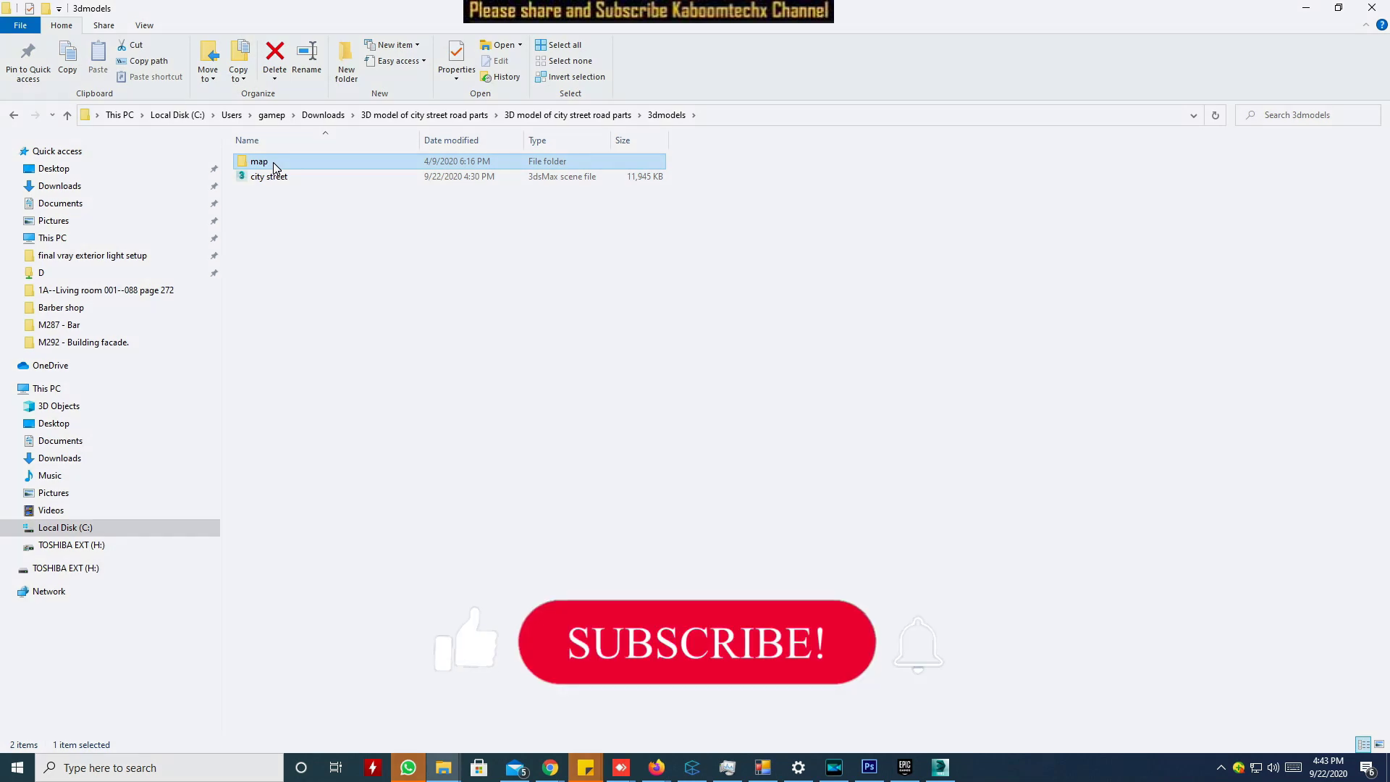
left_click(269, 179)
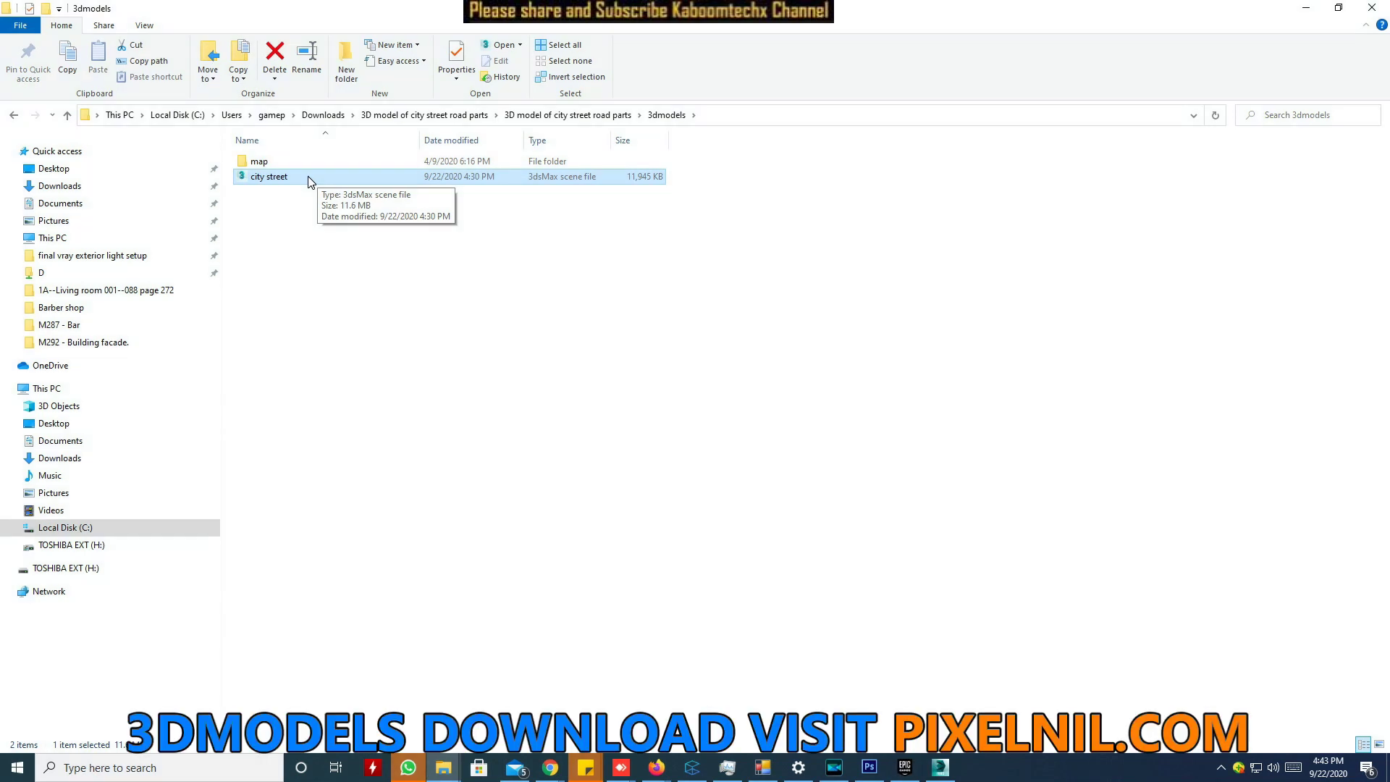
left_click(262, 167)
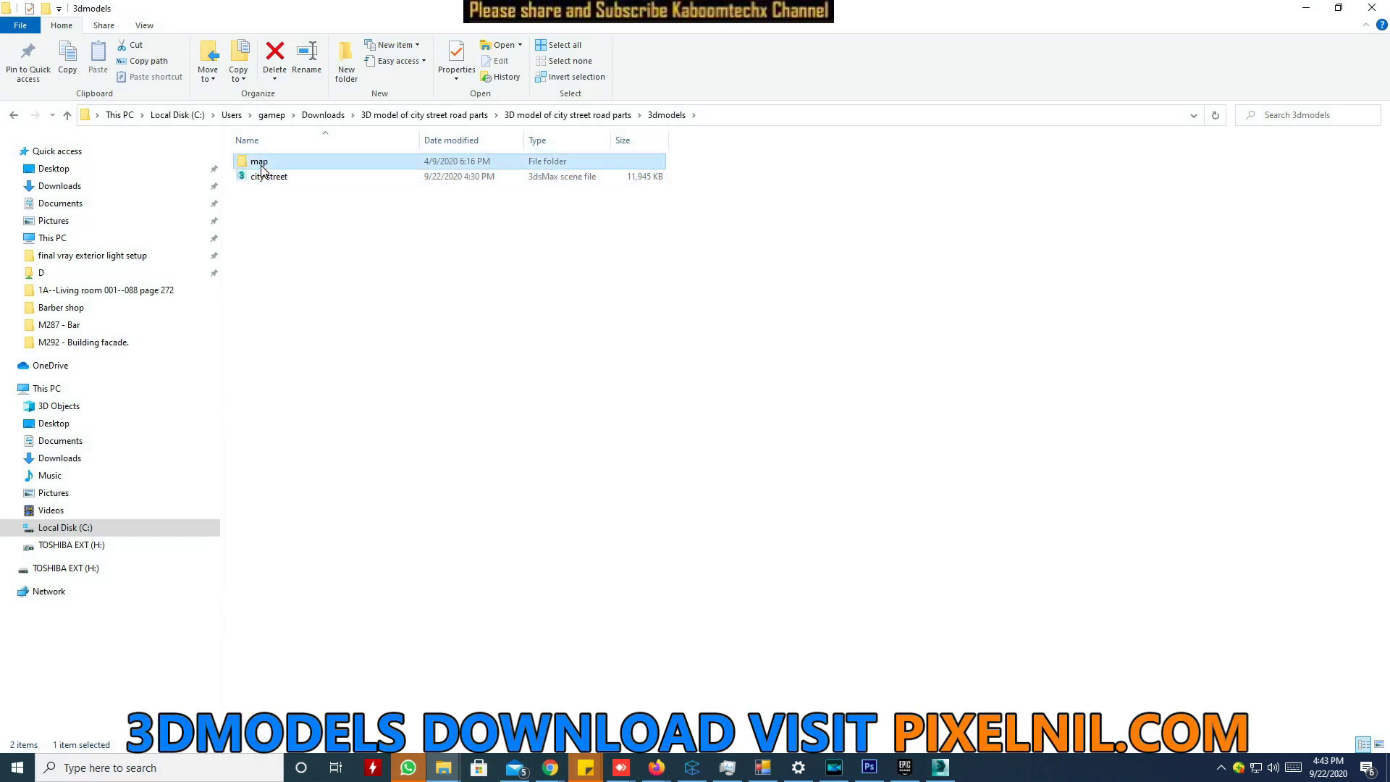
double_click(262, 168)
left_click(666, 114)
Drag the city street .max file from 3dmodels onto the 3ds Max viewport
left_click(338, 181)
left_click(277, 160)
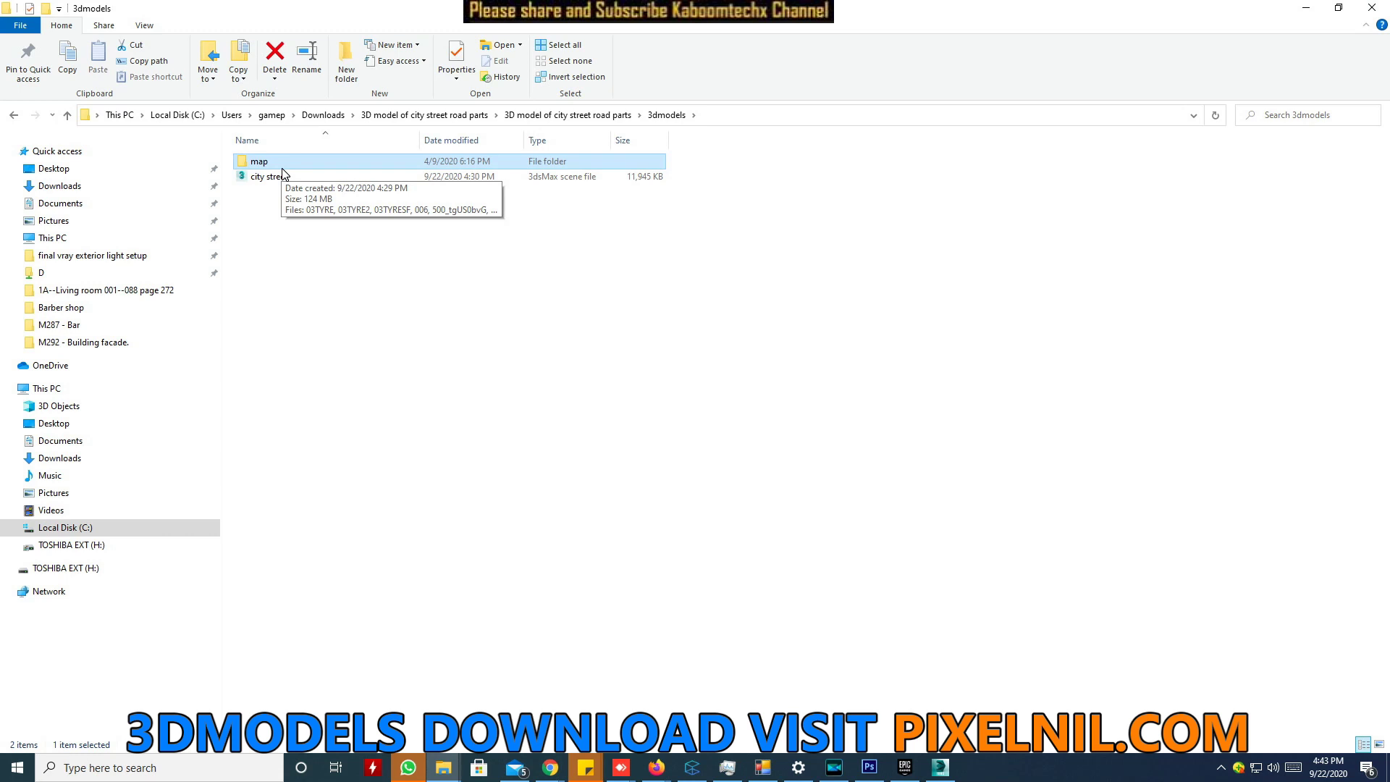
left_click(286, 178)
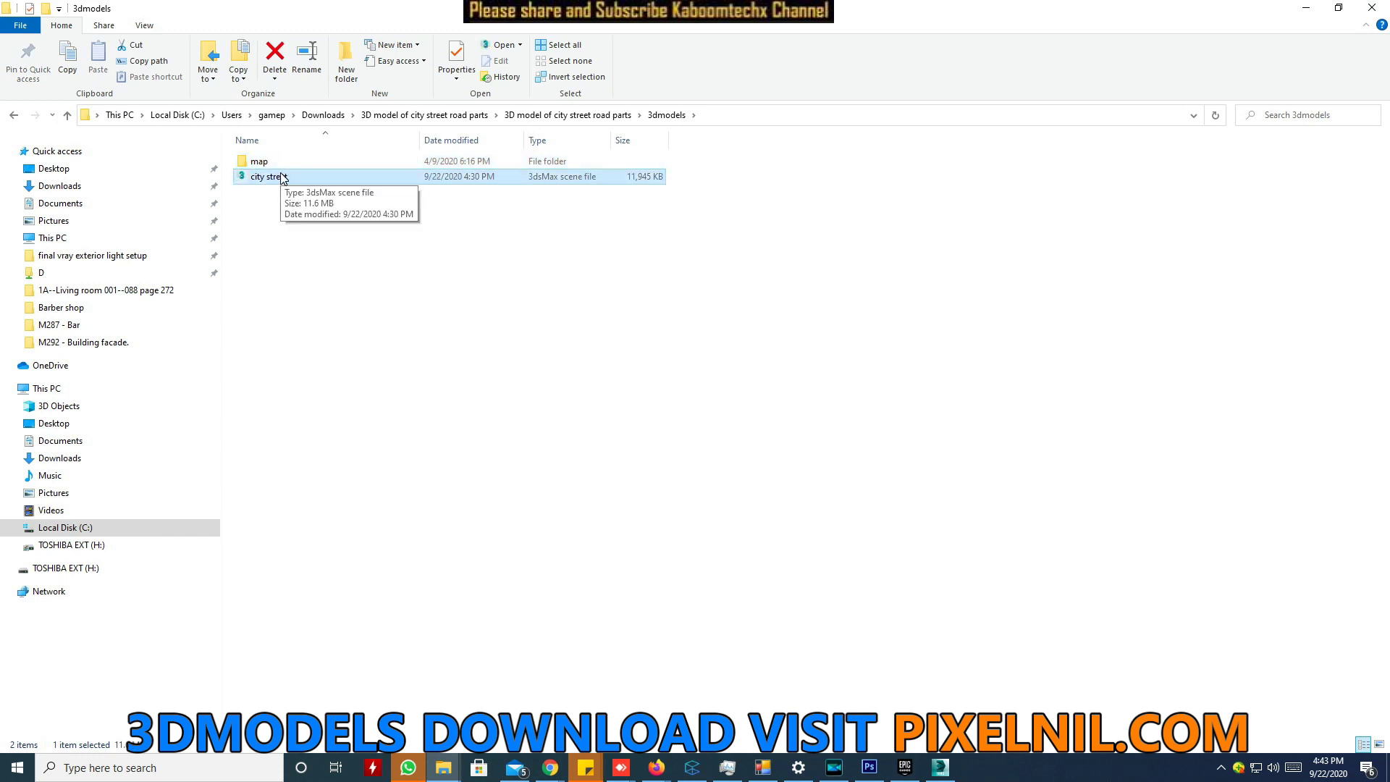
left_click_drag(302, 186, 945, 511)
left_click(976, 519)
Open the city street scene without saving the empty current scene
left_click(689, 404)
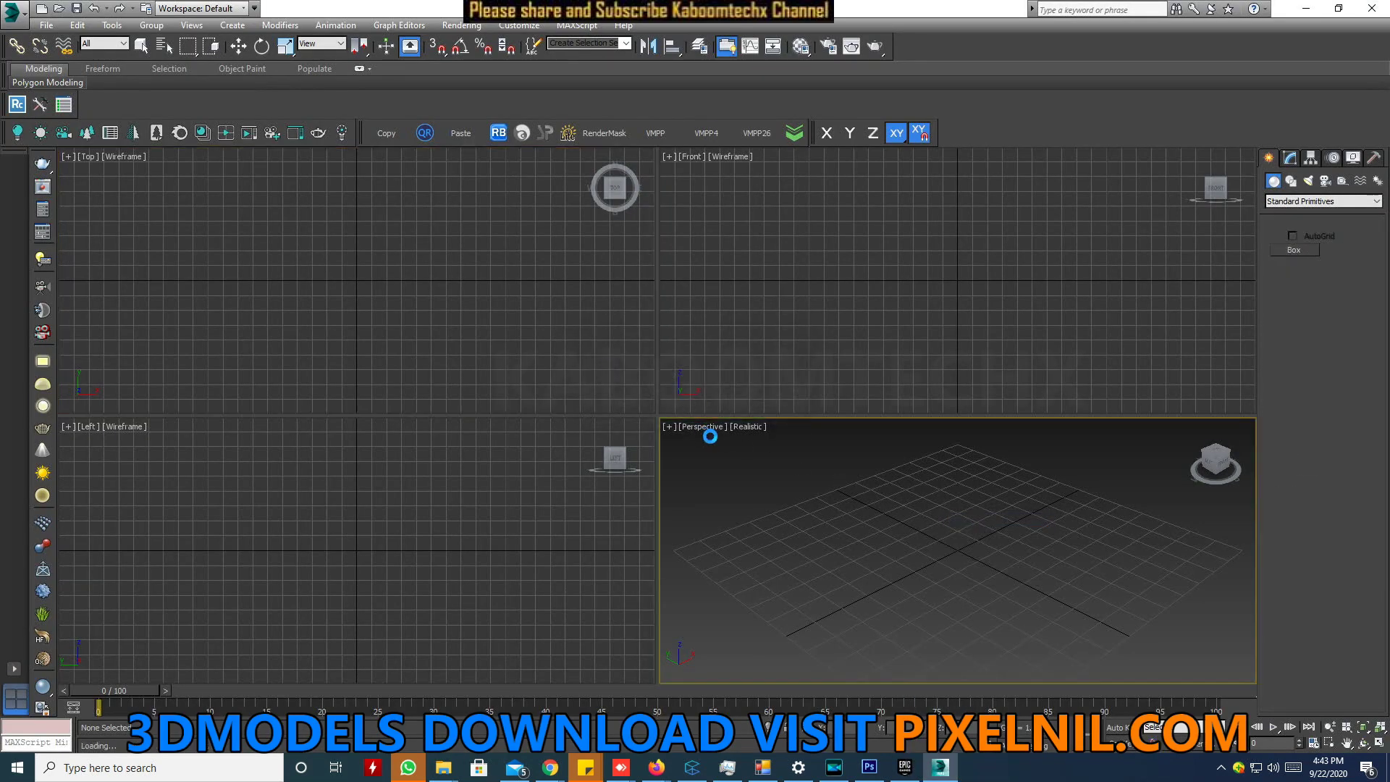
scroll(741, 383, "up", 5)
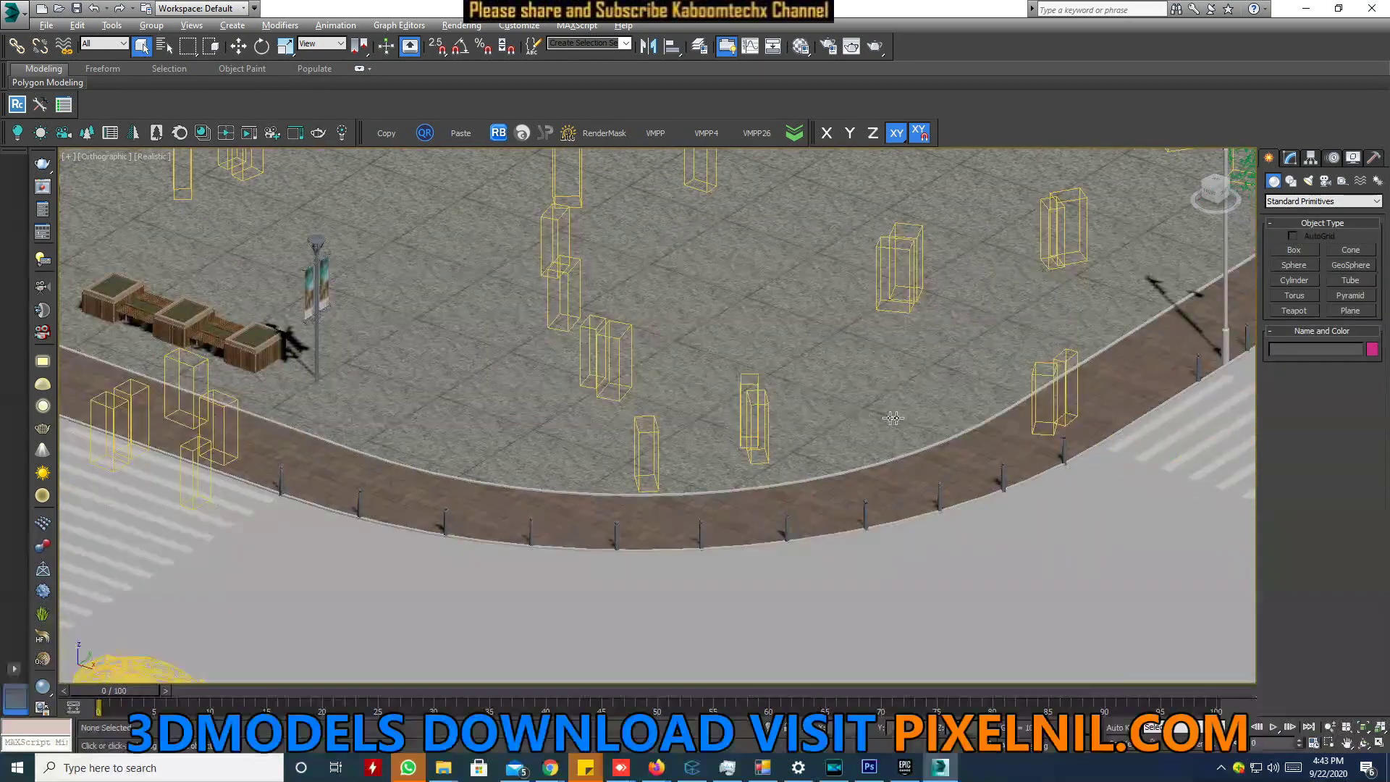
scroll(897, 417, "down", 2)
scroll(896, 417, "down", 3)
scroll(797, 463, "down", 3)
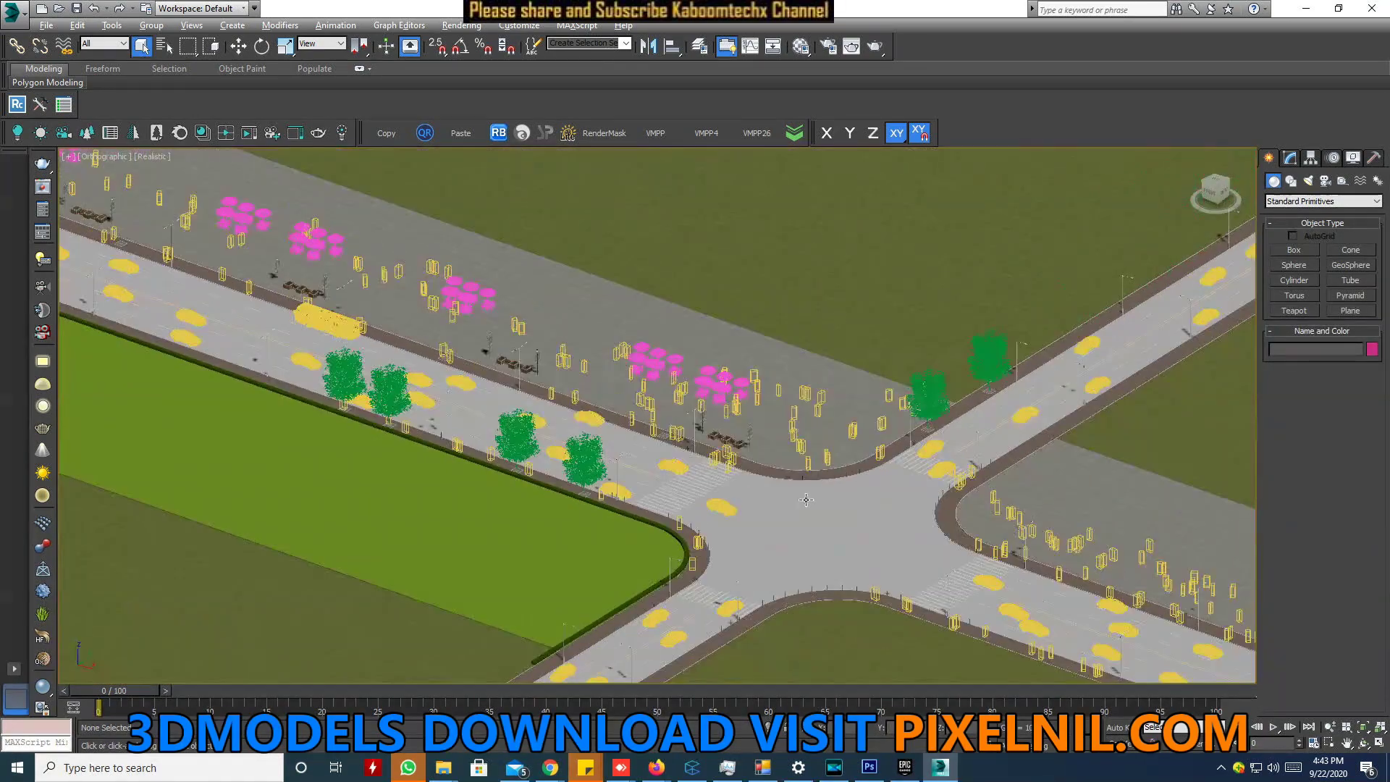
scroll(708, 505, "up", 1)
scroll(708, 505, "up", 3)
Orbit over the plaza and select the group of boxed people proxies
middle_click_drag(708, 505, 739, 492, "alt")
scroll(976, 457, "up", 3)
scroll(975, 457, "up", 3)
left_click(978, 447)
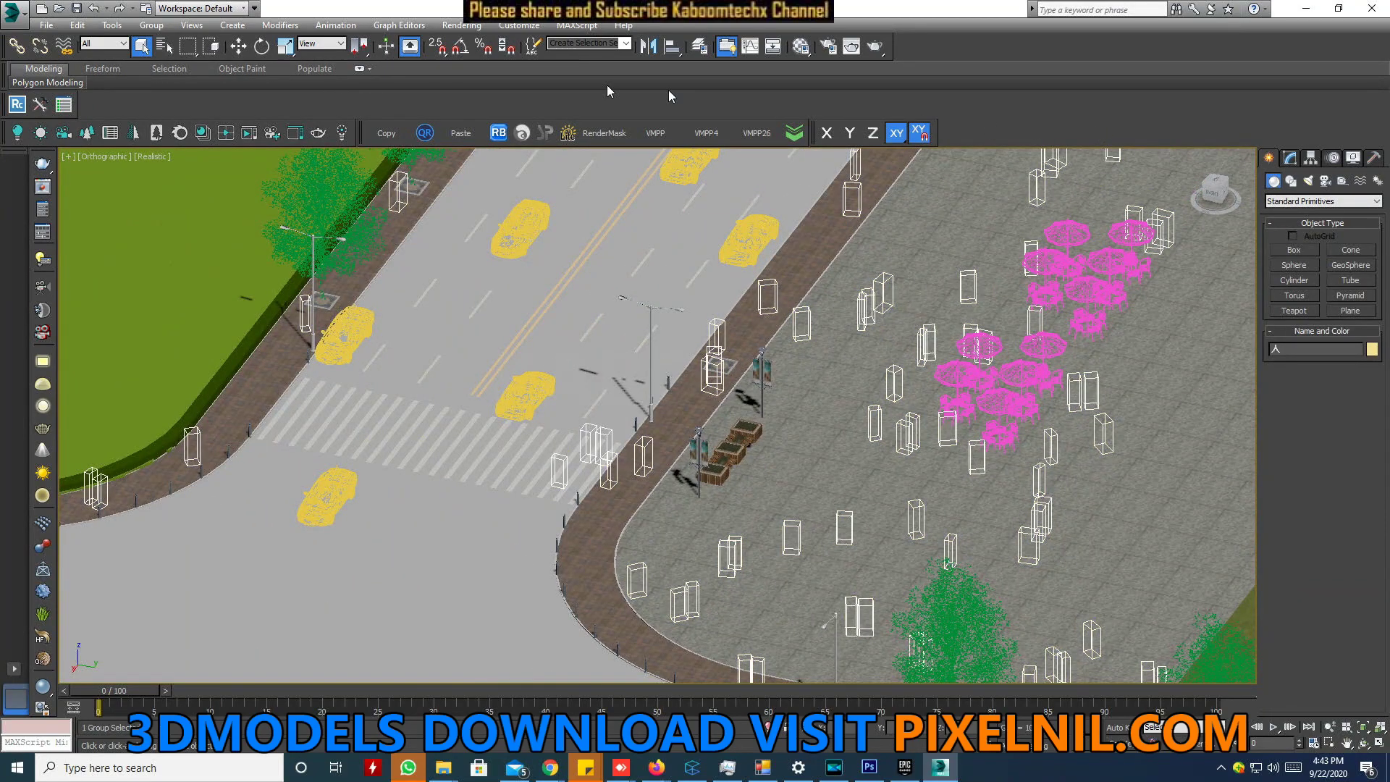
right_click(927, 335)
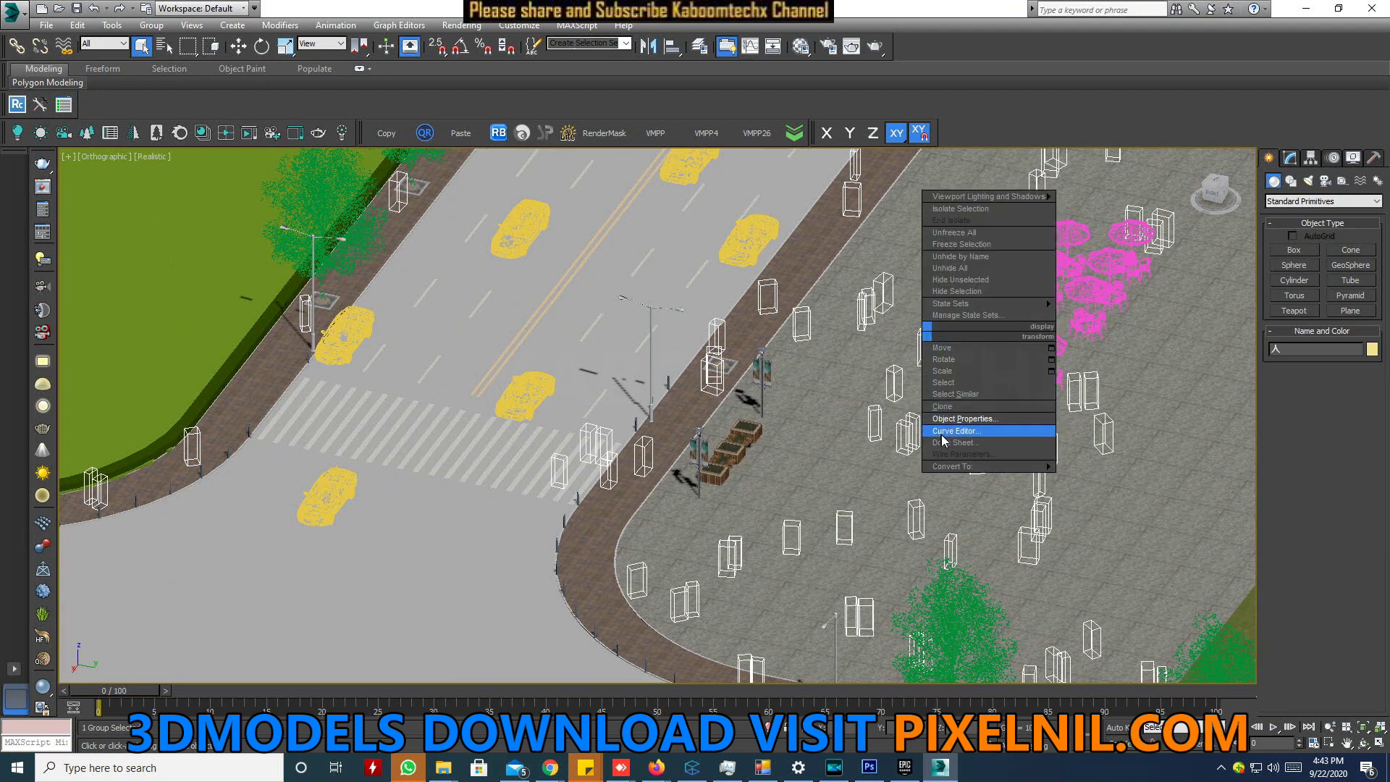
Uncheck Display as Box in the people group's Object Properties, then zoom out over the intersection
left_click(962, 418)
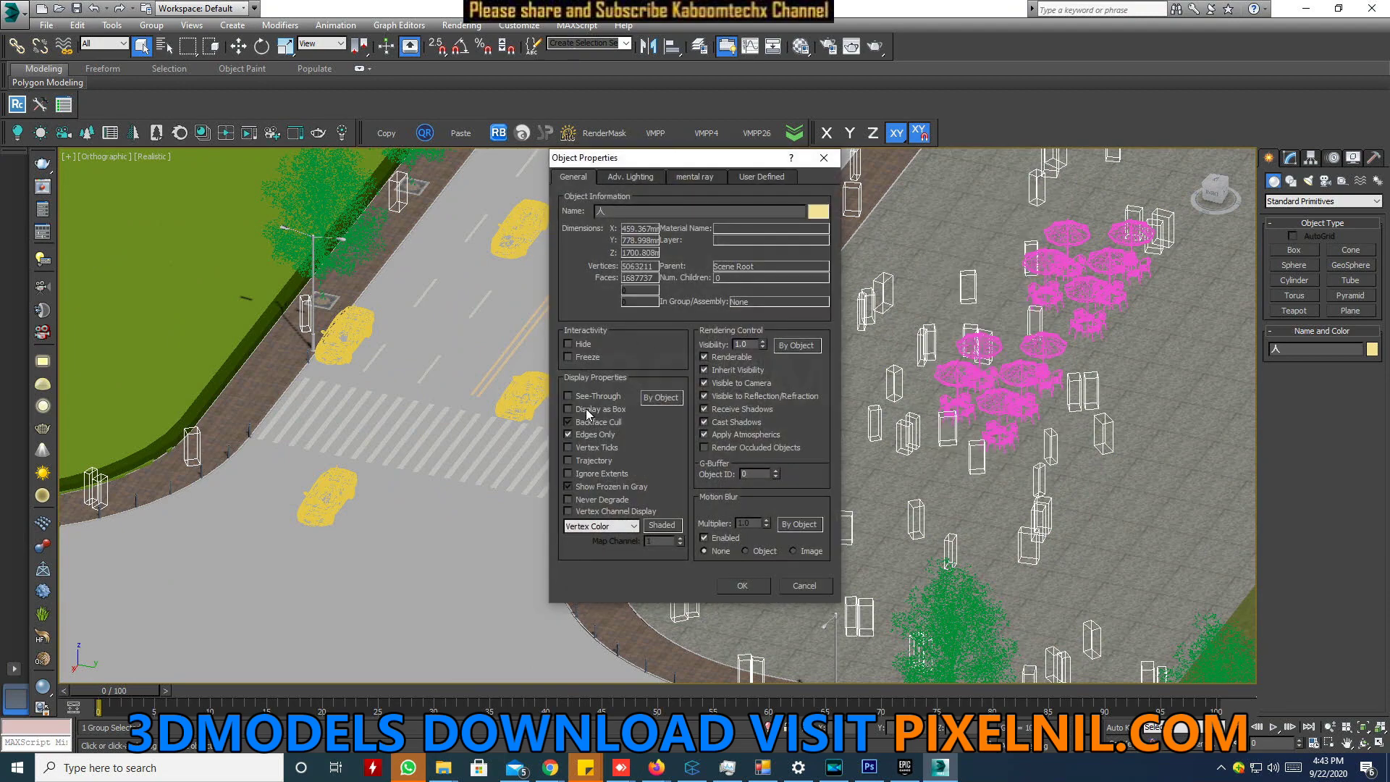
left_click(732, 588)
scroll(932, 420, "up", 5)
scroll(933, 420, "down", 3)
scroll(736, 426, "down", 4)
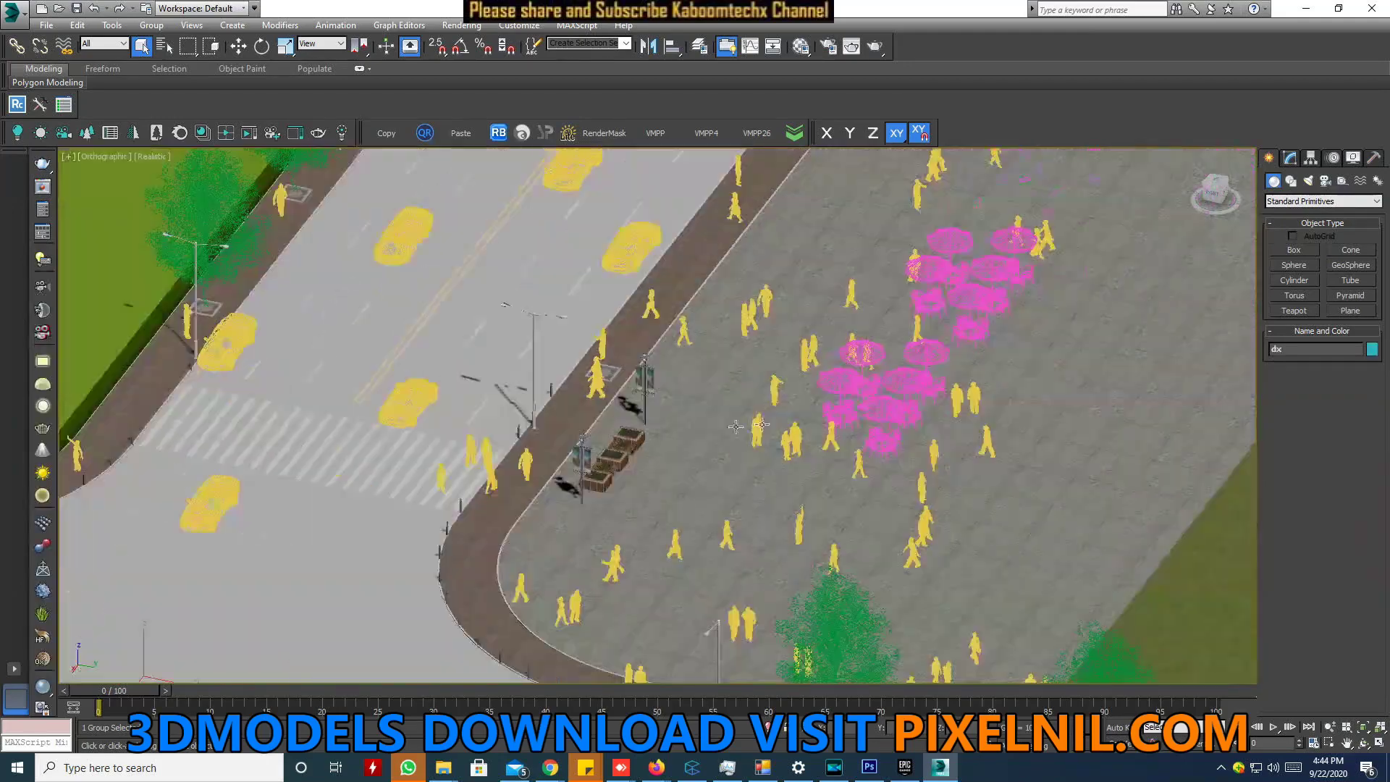
scroll(736, 427, "down", 3)
scroll(745, 424, "down", 2)
scroll(836, 423, "up", 3)
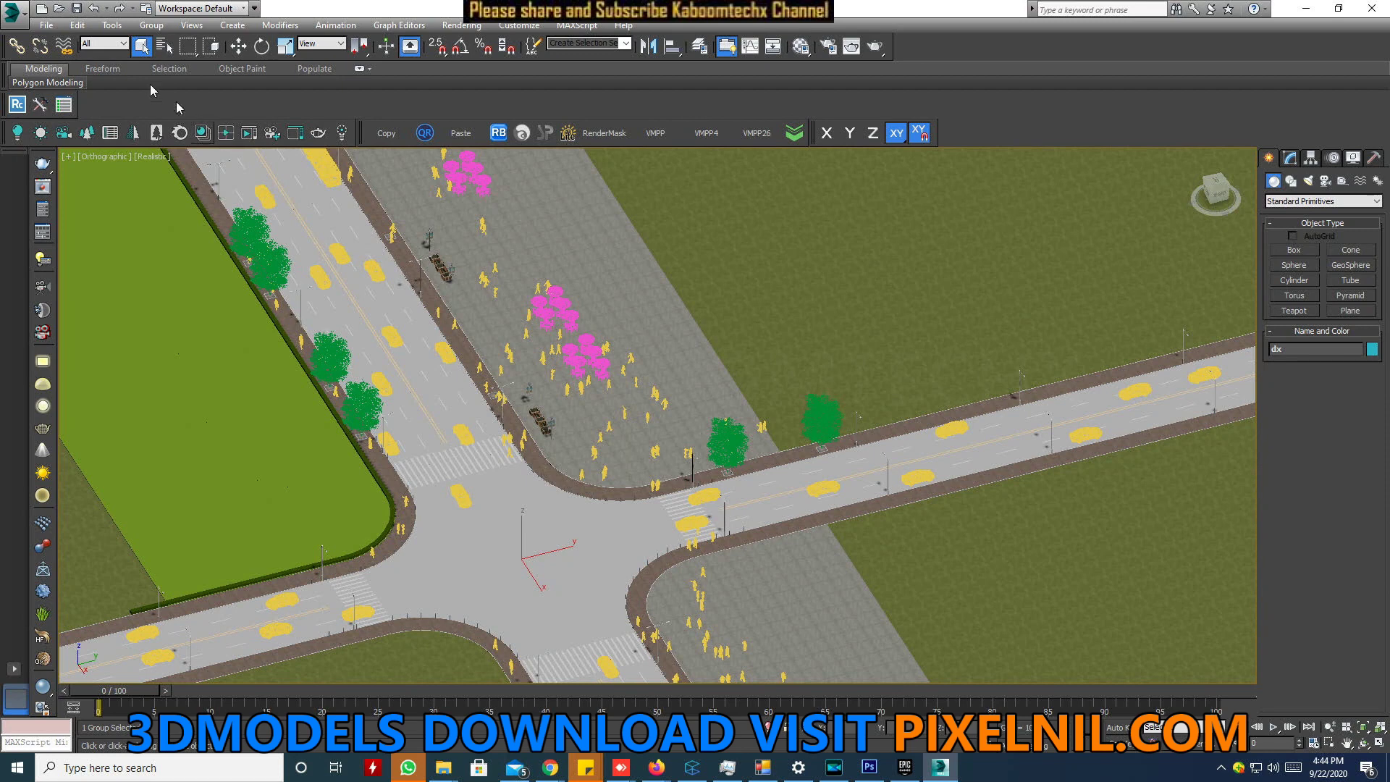
Reset 3ds Max to an empty scene and place the 3dmodels folder window alongside it
left_click(42, 26)
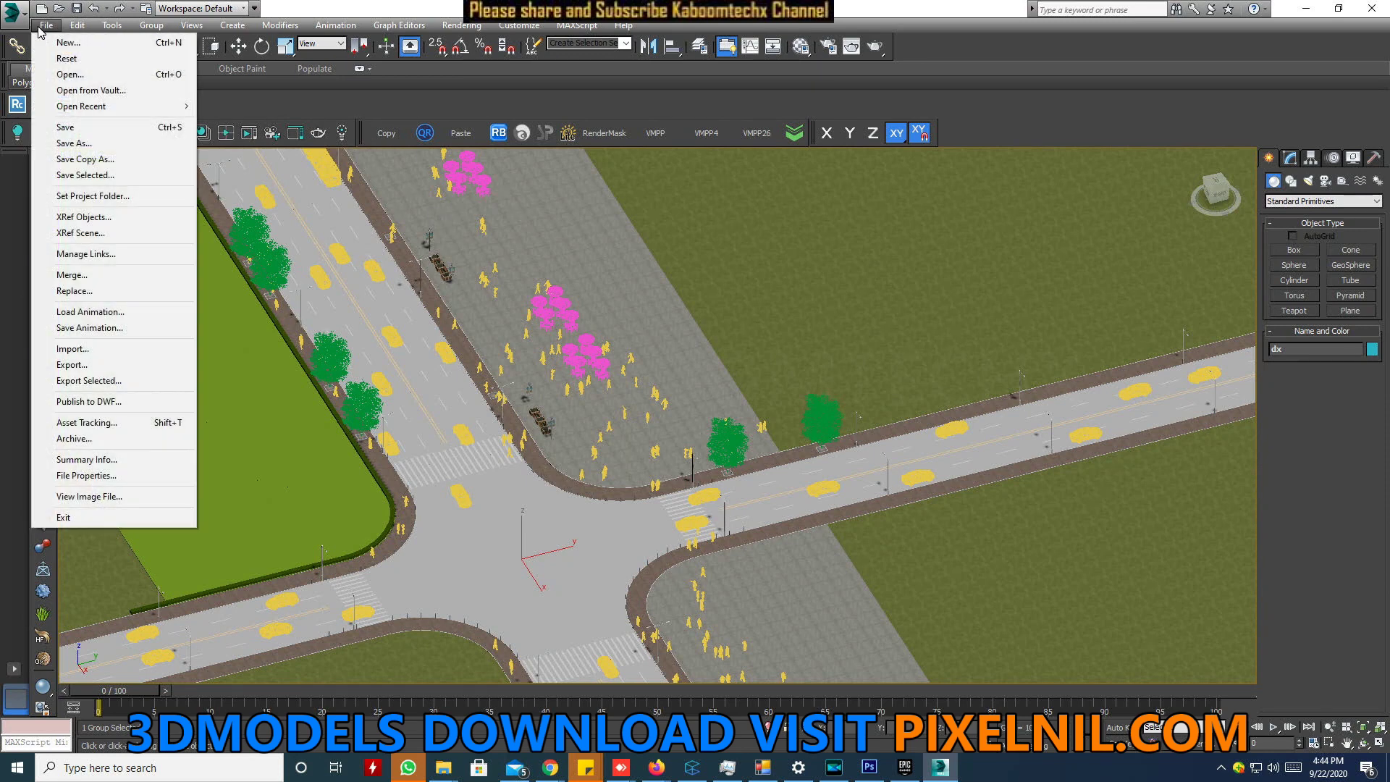
left_click(66, 58)
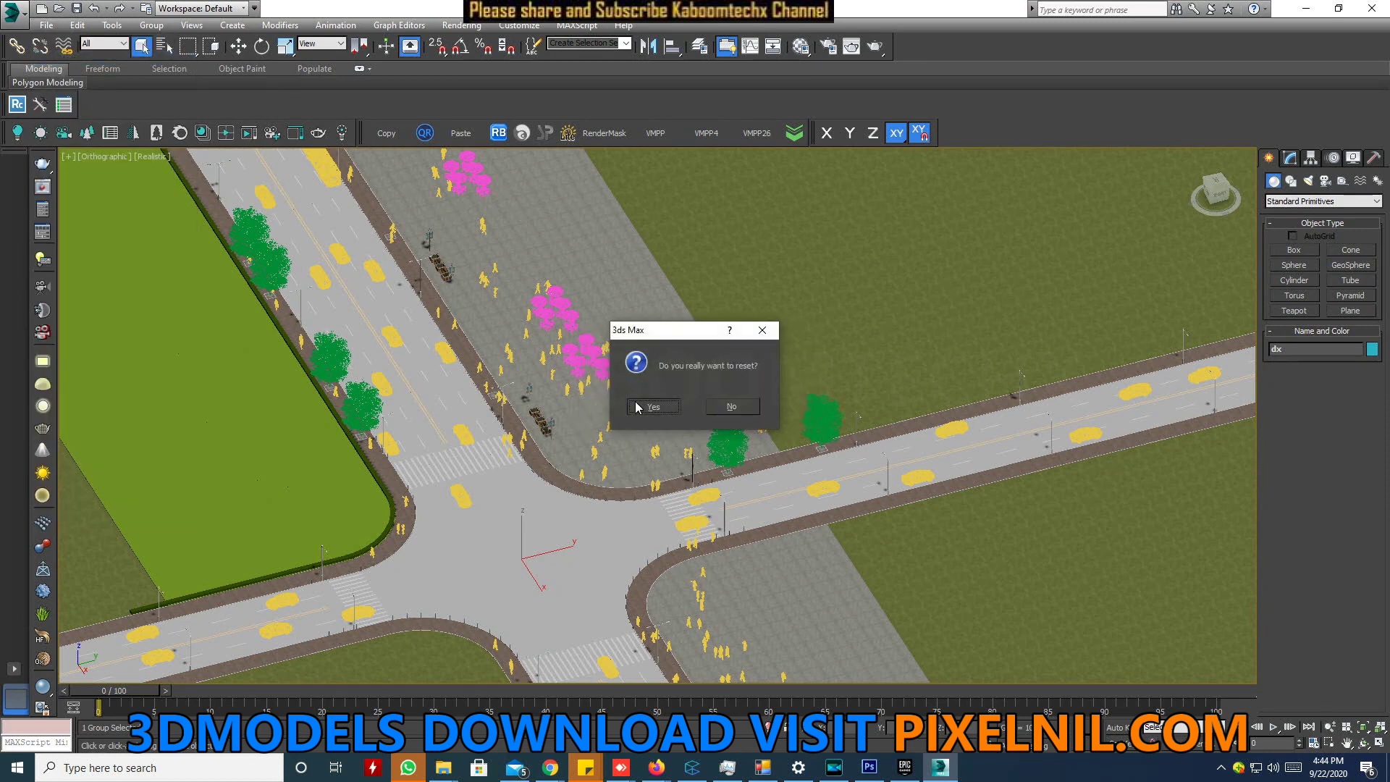
left_click(650, 406)
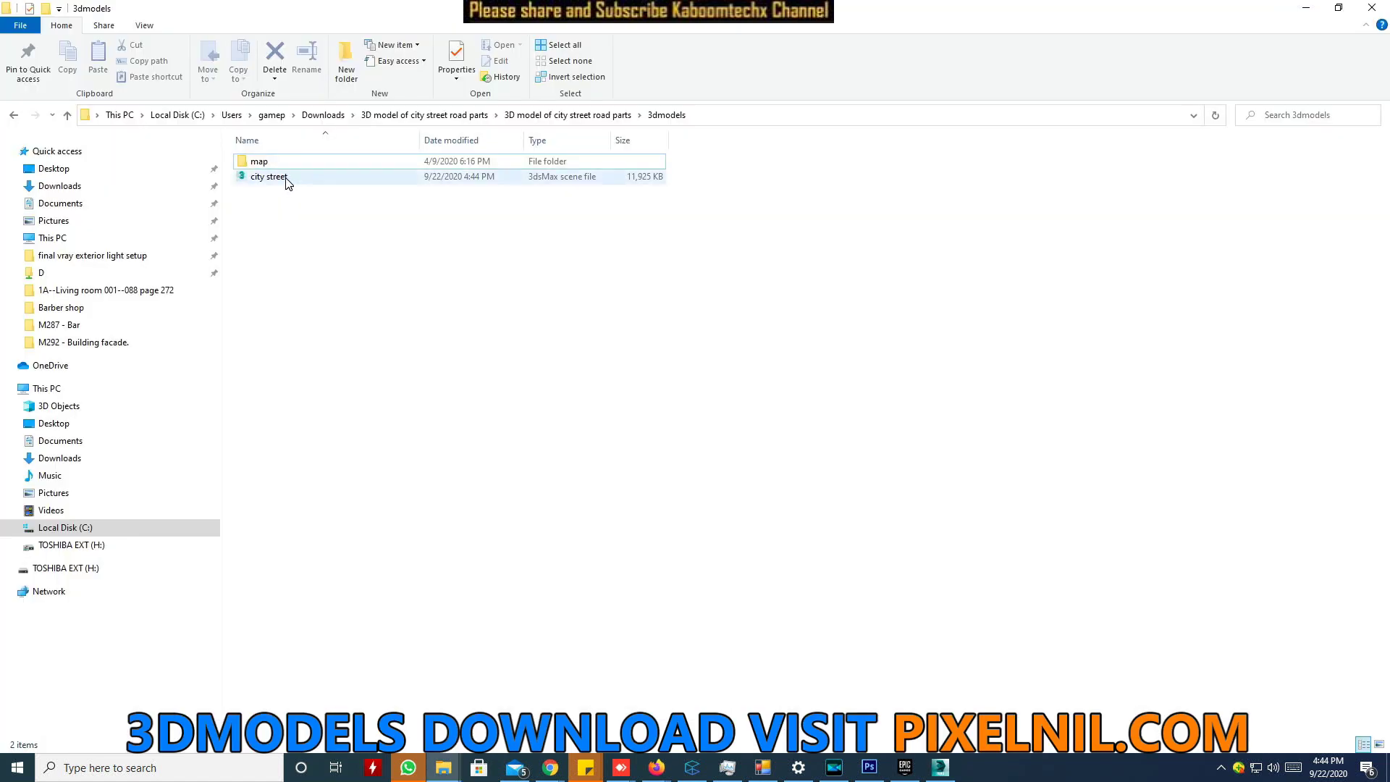
left_click(288, 180)
mouse_move(858, 9)
left_mouse_down()
mouse_move(844, 34)
mouse_move(465, 133)
mouse_move(471, 65)
left_mouse_up()
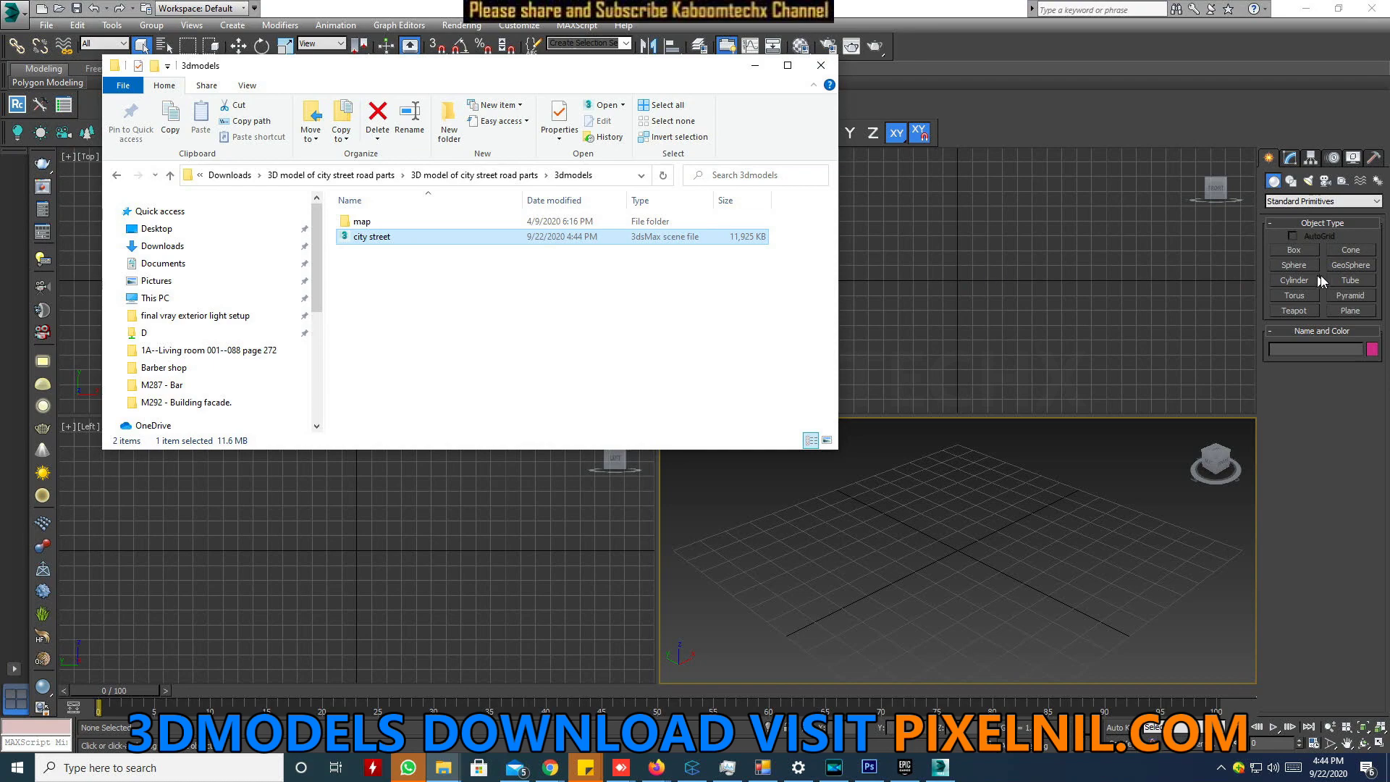
Create a test box in the Perspective view, then start a torus and cancel it
left_click(1296, 251)
left_click_drag(909, 556, 1014, 550)
left_click(950, 463)
left_click(1315, 296)
left_click_drag(1055, 477, 1135, 559)
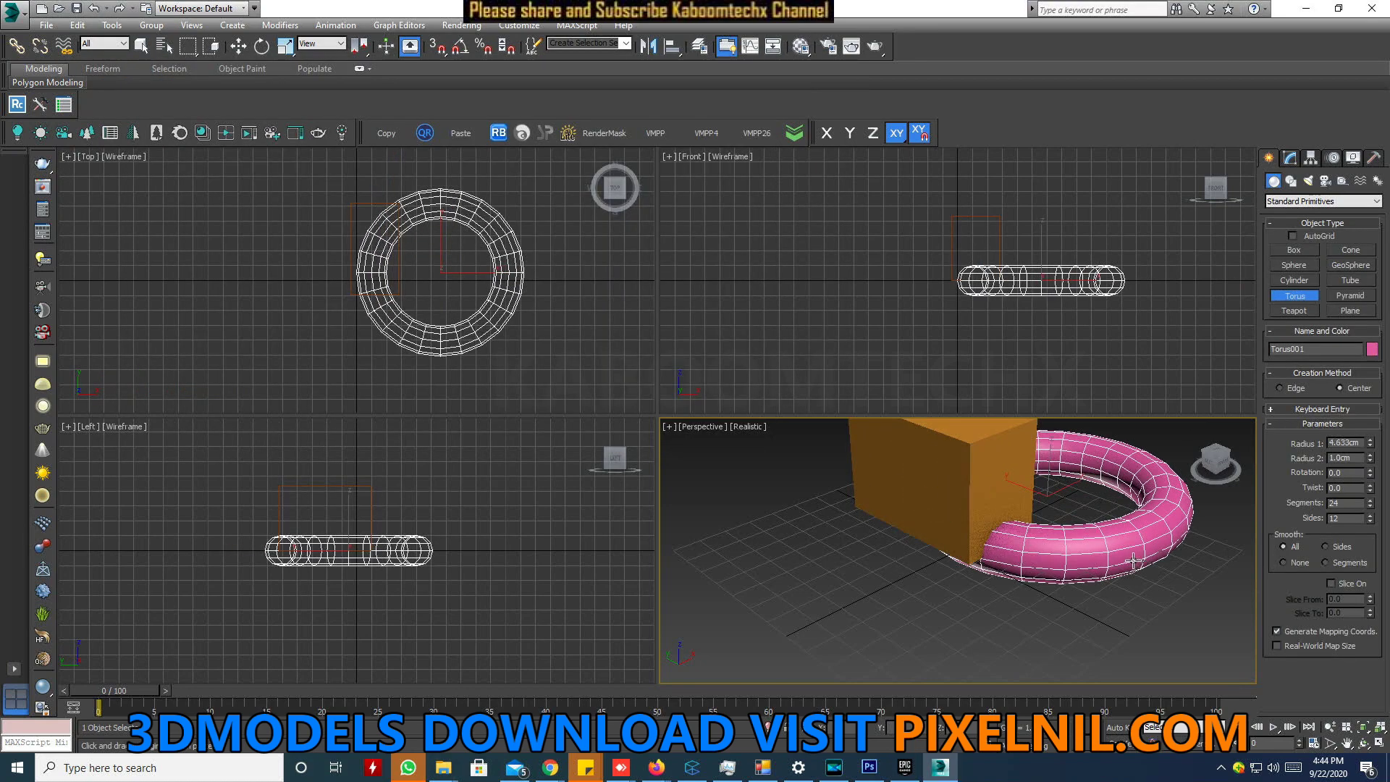
right_click(1119, 539)
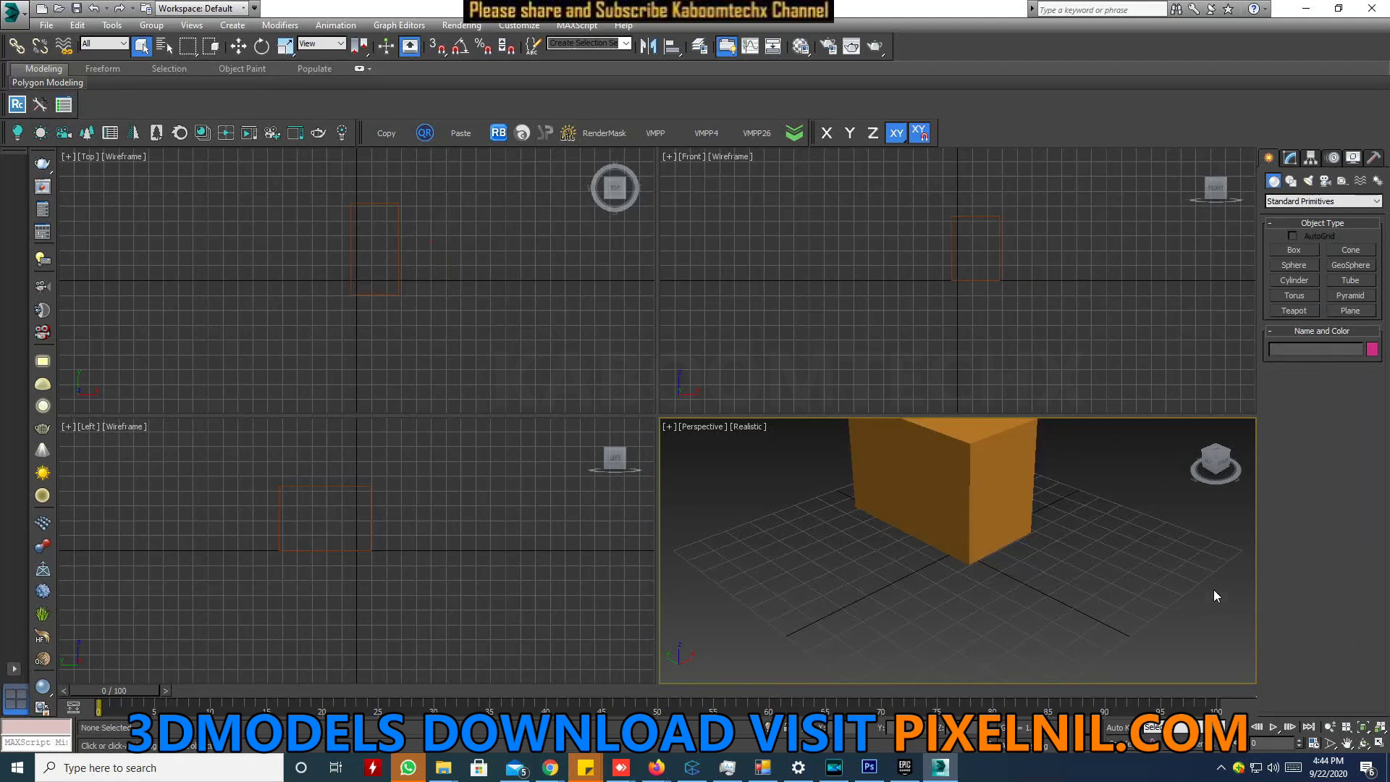
Draw a teapot and pan the Perspective view so it sits at the top
left_click_drag(1082, 517, 1127, 593)
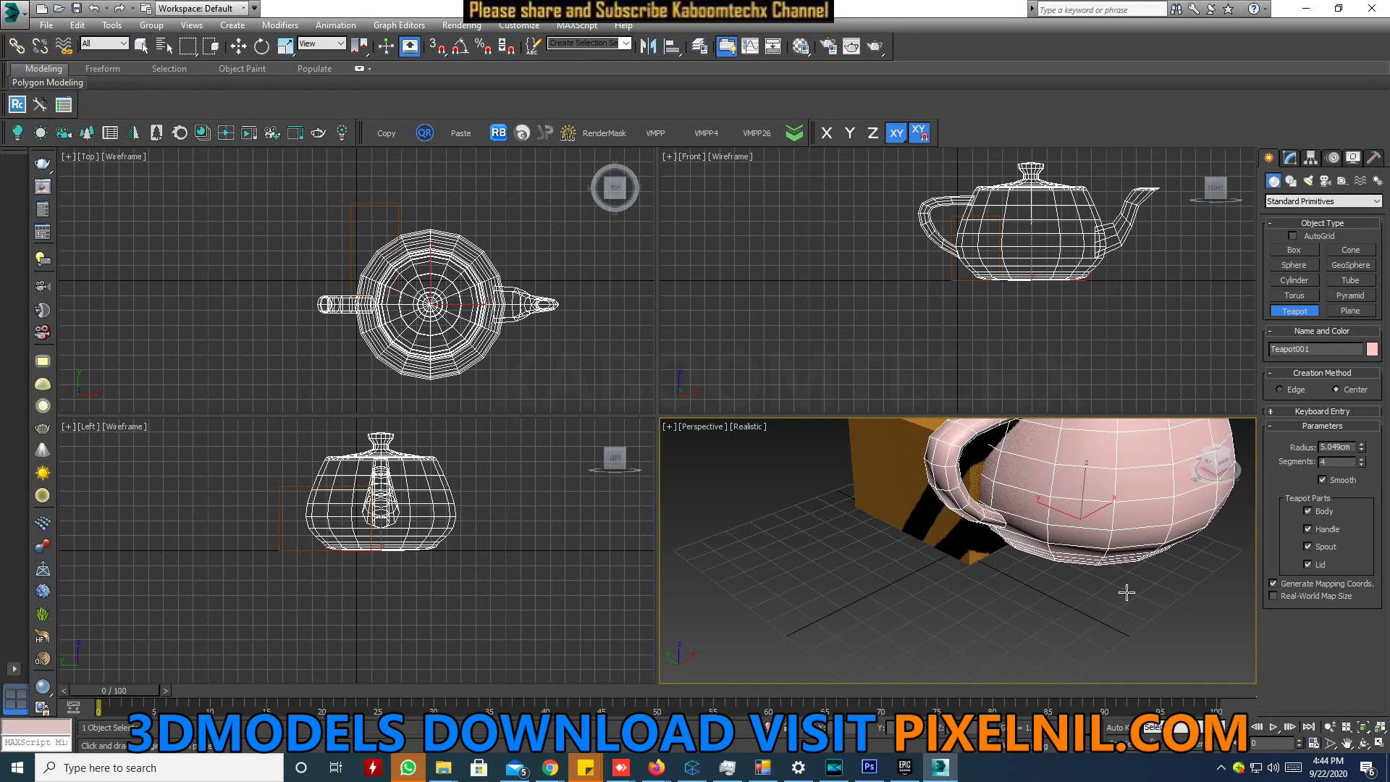
right_click(1195, 599)
scroll(1106, 582, "down", 3)
scroll(1106, 582, "down", 5)
middle_click_drag(1106, 582, 831, 470)
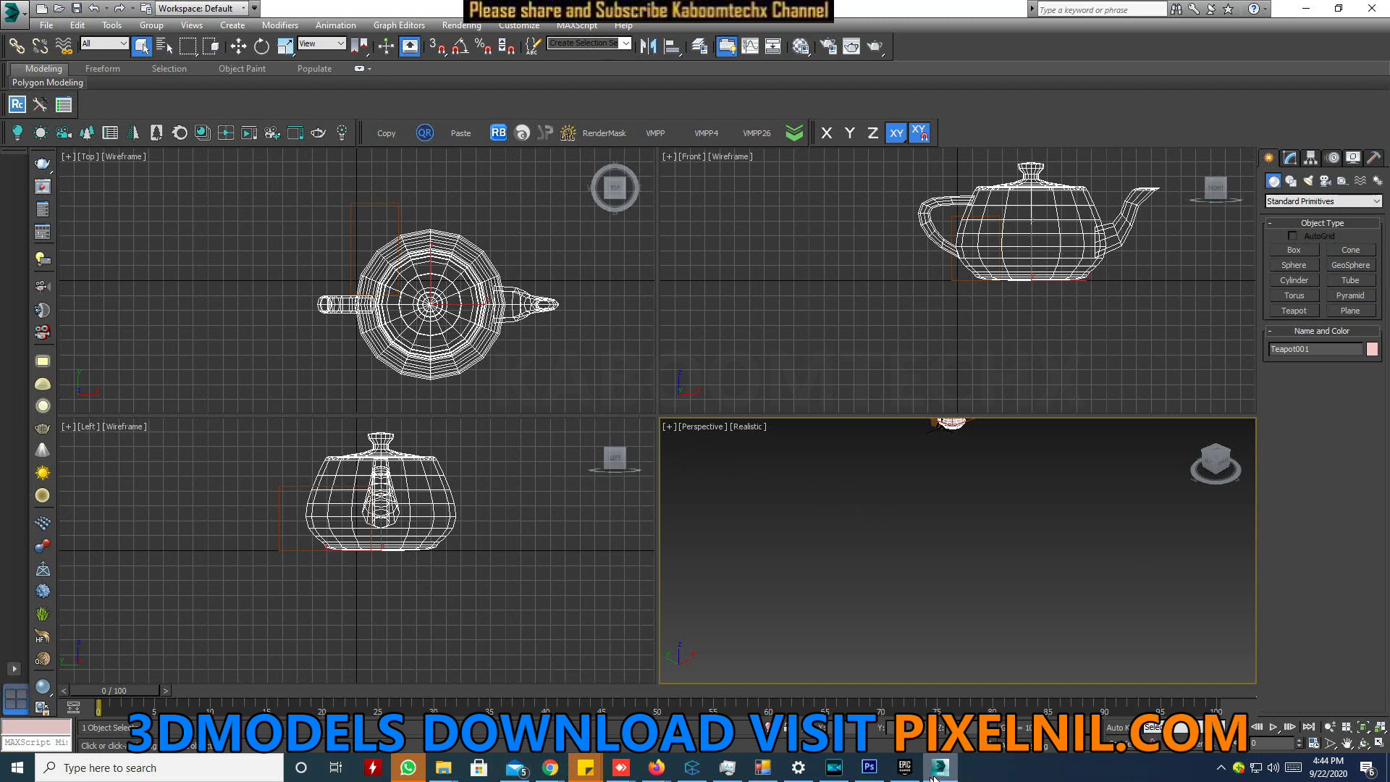
mouse_move(443, 768)
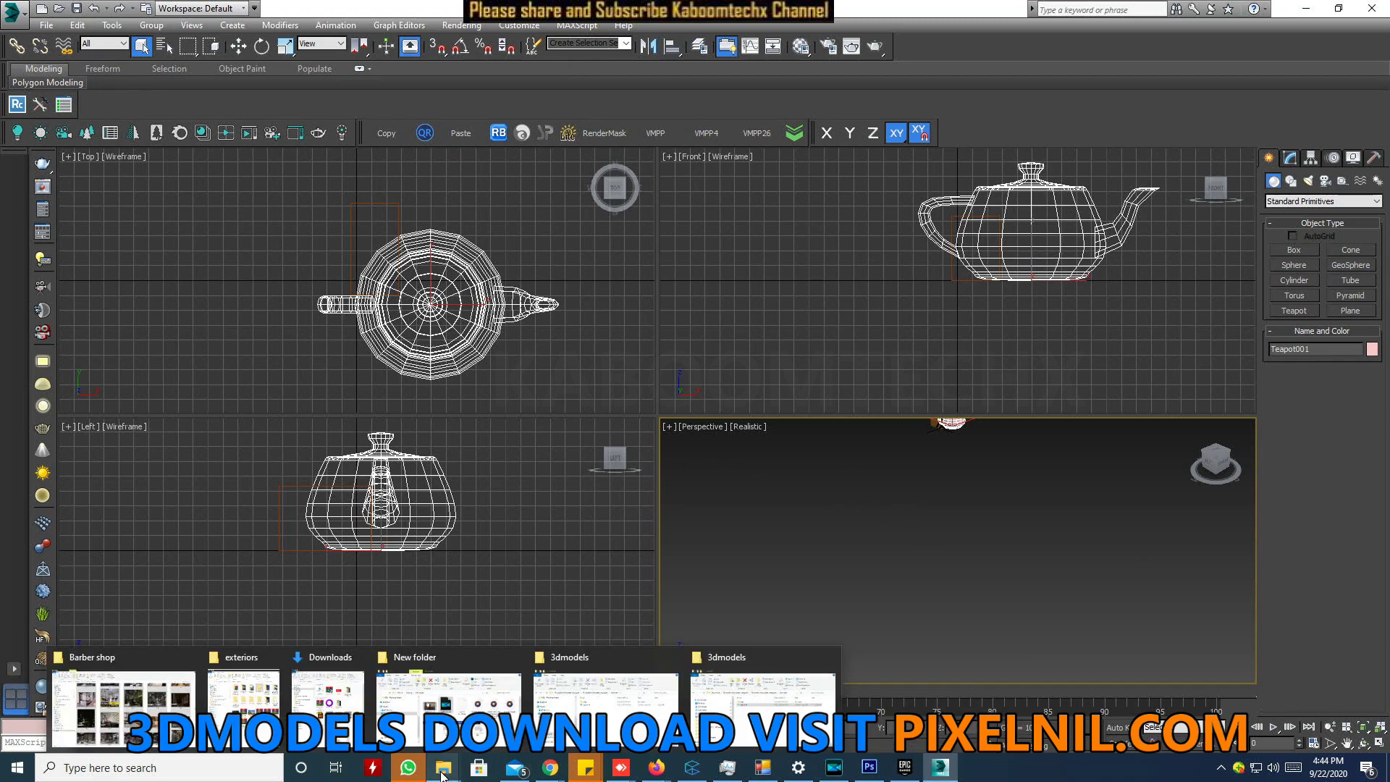
left_click(781, 713)
Bring the city street file into the scene and maximize the Perspective view with Alt+W
left_click_drag(418, 239, 1105, 609)
left_click(1129, 612)
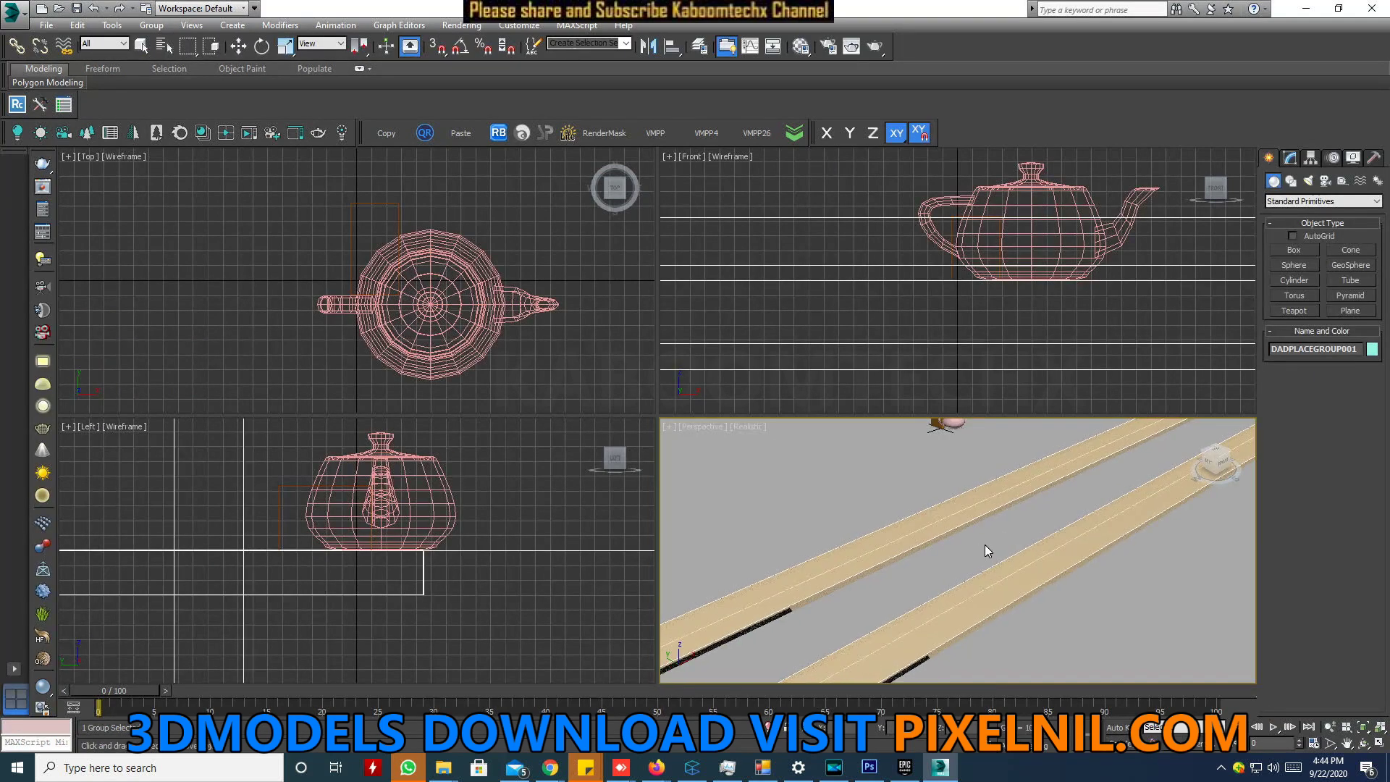
middle_click_drag(1035, 570, 956, 563, "alt")
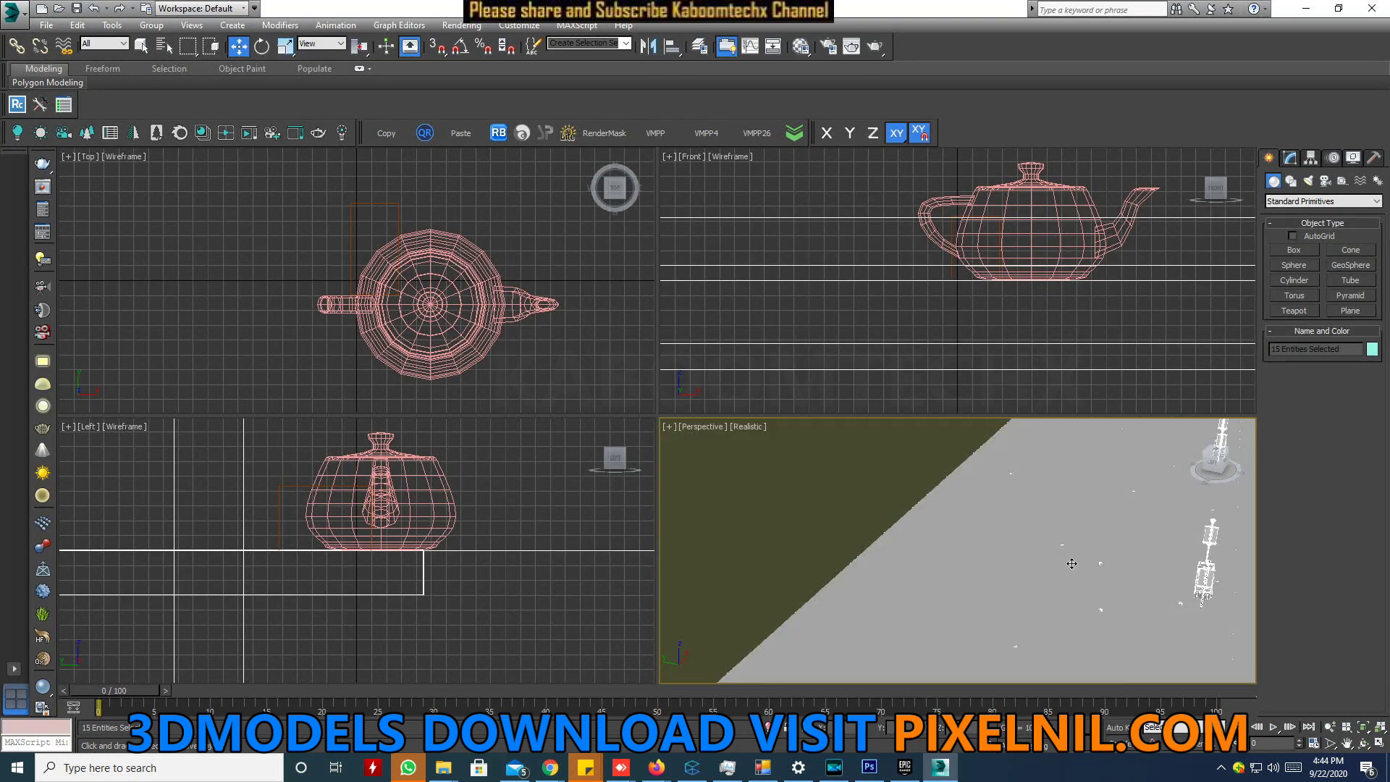
key("alt+w")
scroll(905, 500, "up", 3)
scroll(855, 436, "up", 3)
scroll(967, 329, "down", 3)
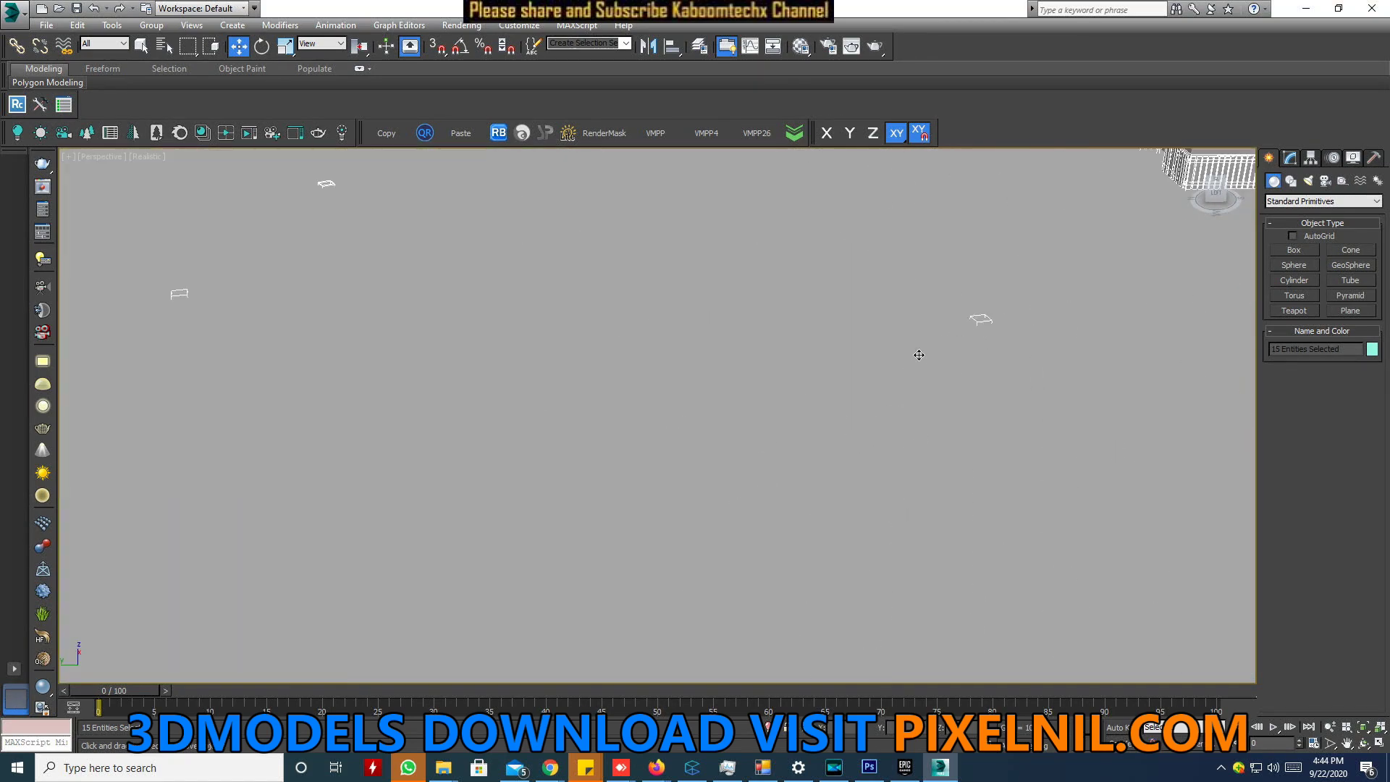
scroll(972, 348, "down", 5)
Pan and zoom to centre the road intersection, then delete all the street scene objects
mouse_move(972, 347)
middle_mouse_down()
mouse_move(789, 400)
mouse_move(942, 333)
middle_mouse_up()
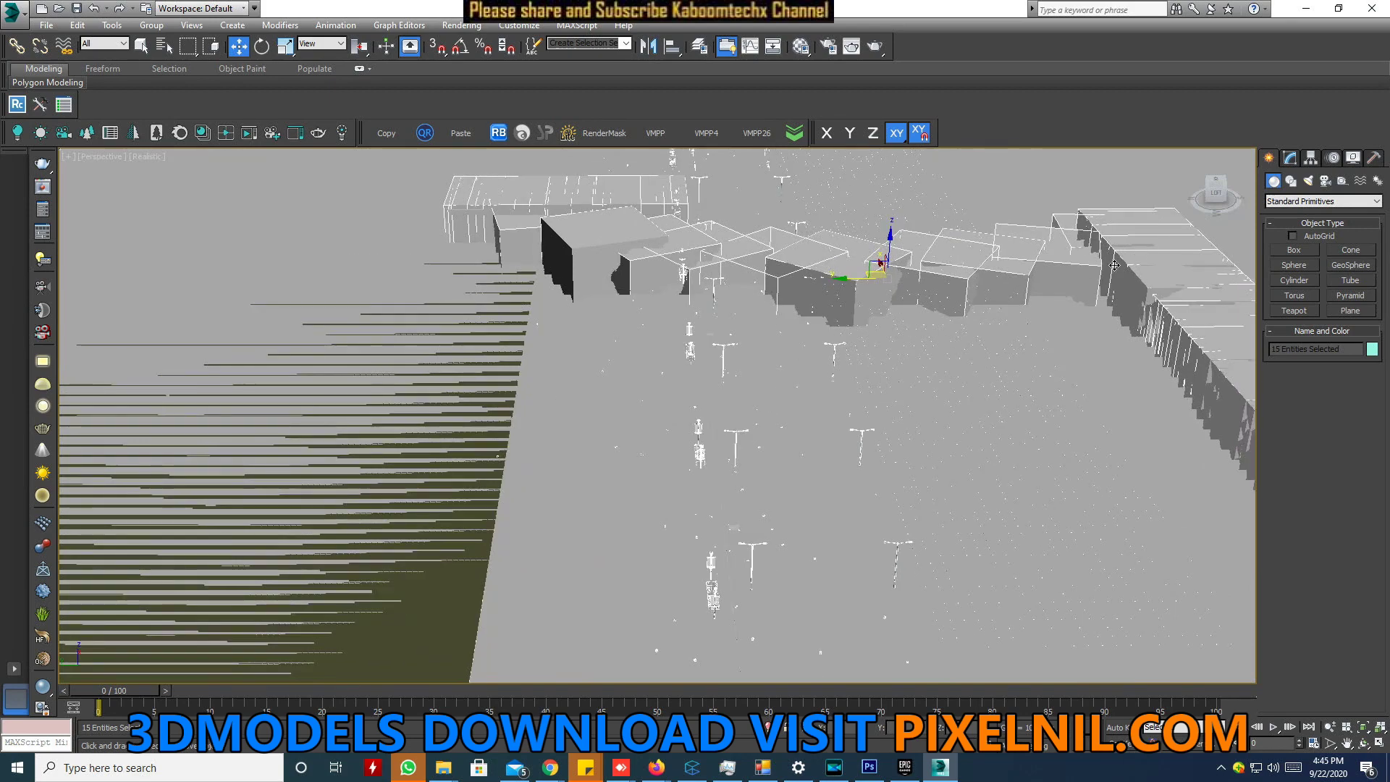
scroll(1115, 268, "down", 5)
scroll(1071, 362, "down", 5)
scroll(1031, 443, "down", 3)
scroll(994, 447, "up", 1)
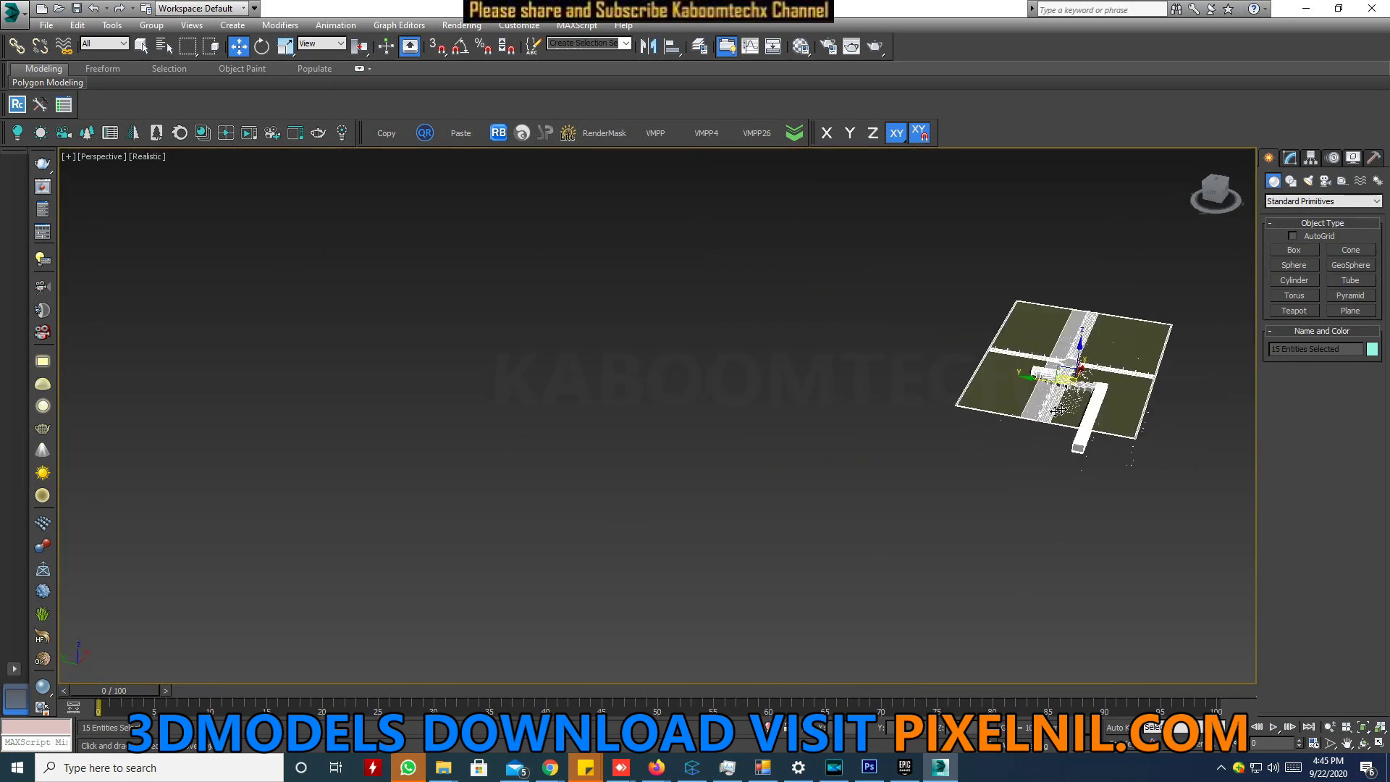
scroll(1122, 388, "up", 1)
scroll(1122, 388, "up", 2)
scroll(913, 454, "up", 3)
middle_click_drag(914, 454, 761, 507)
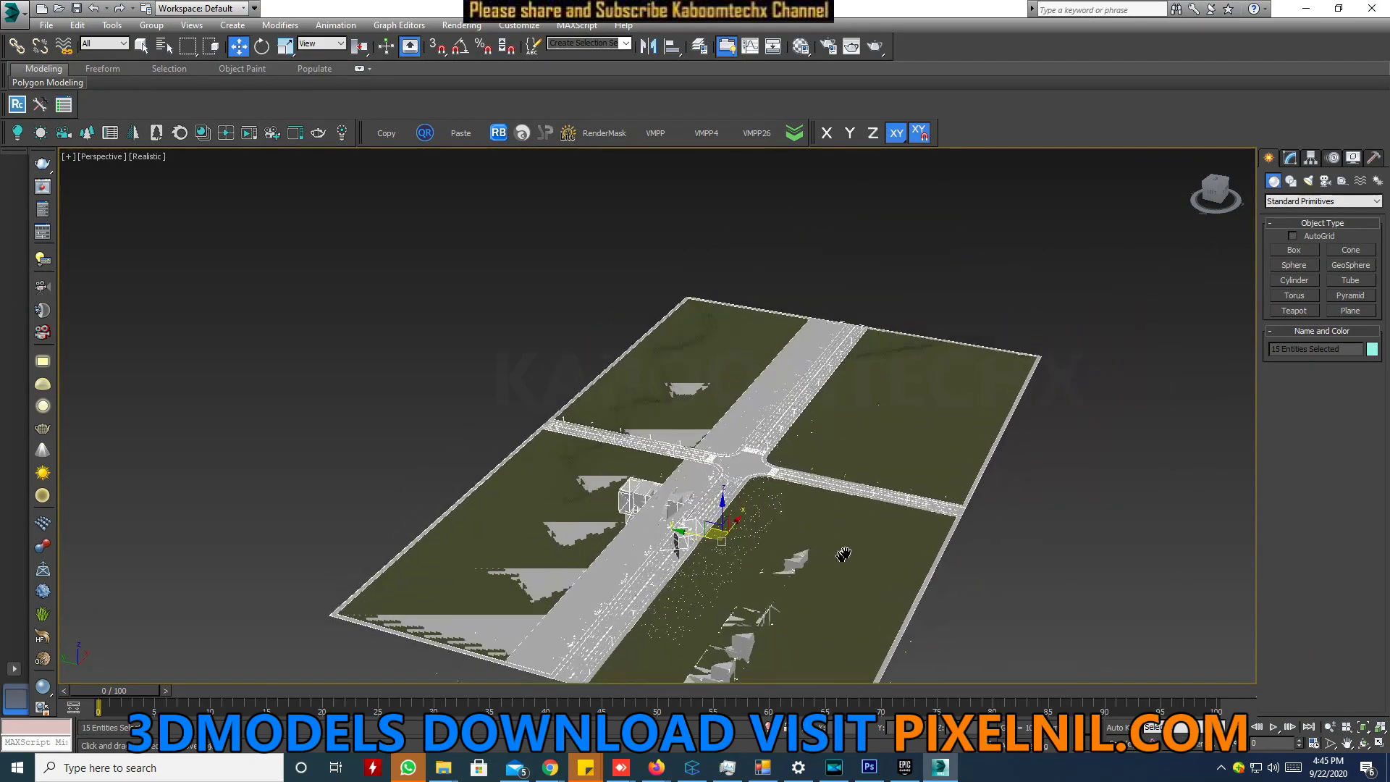
scroll(723, 452, "up", 4)
scroll(723, 452, "down", 3)
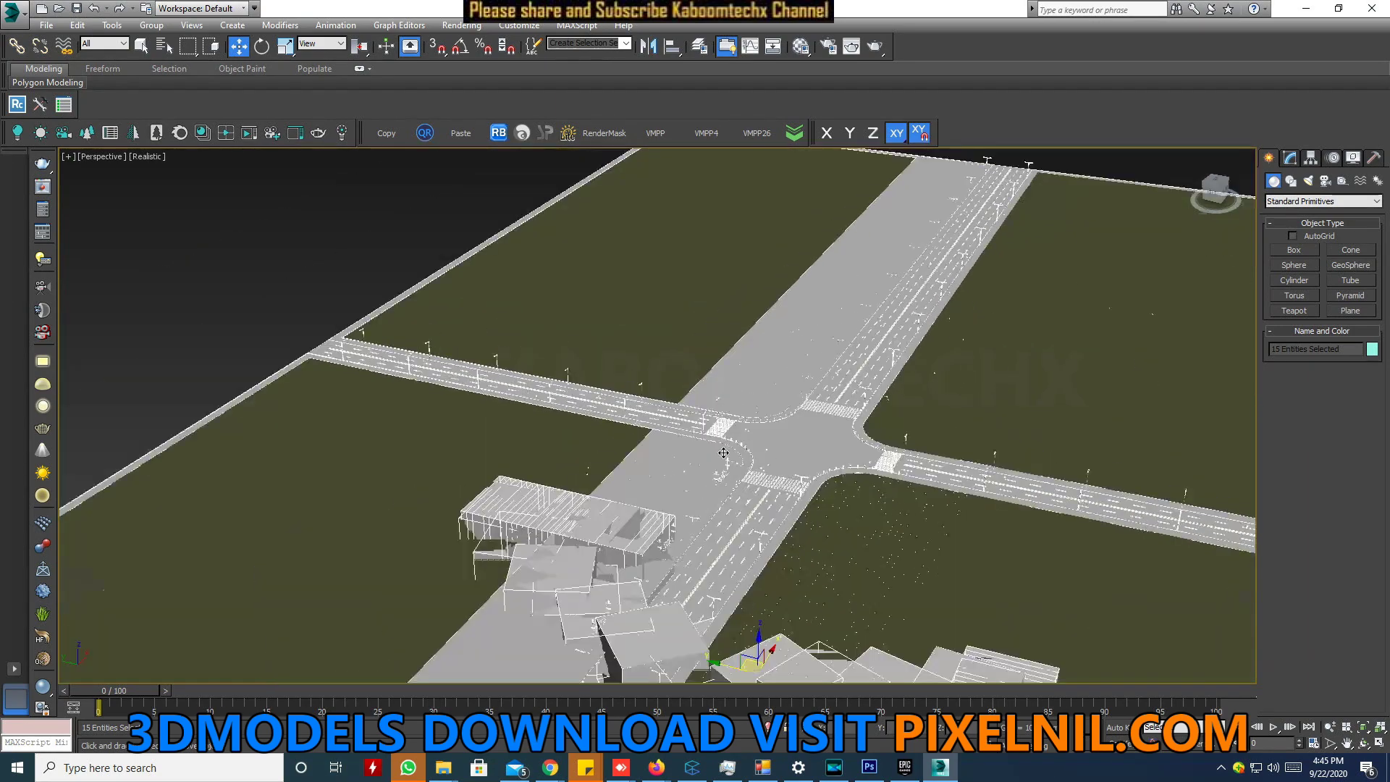
scroll(725, 453, "down", 1)
key("Delete")
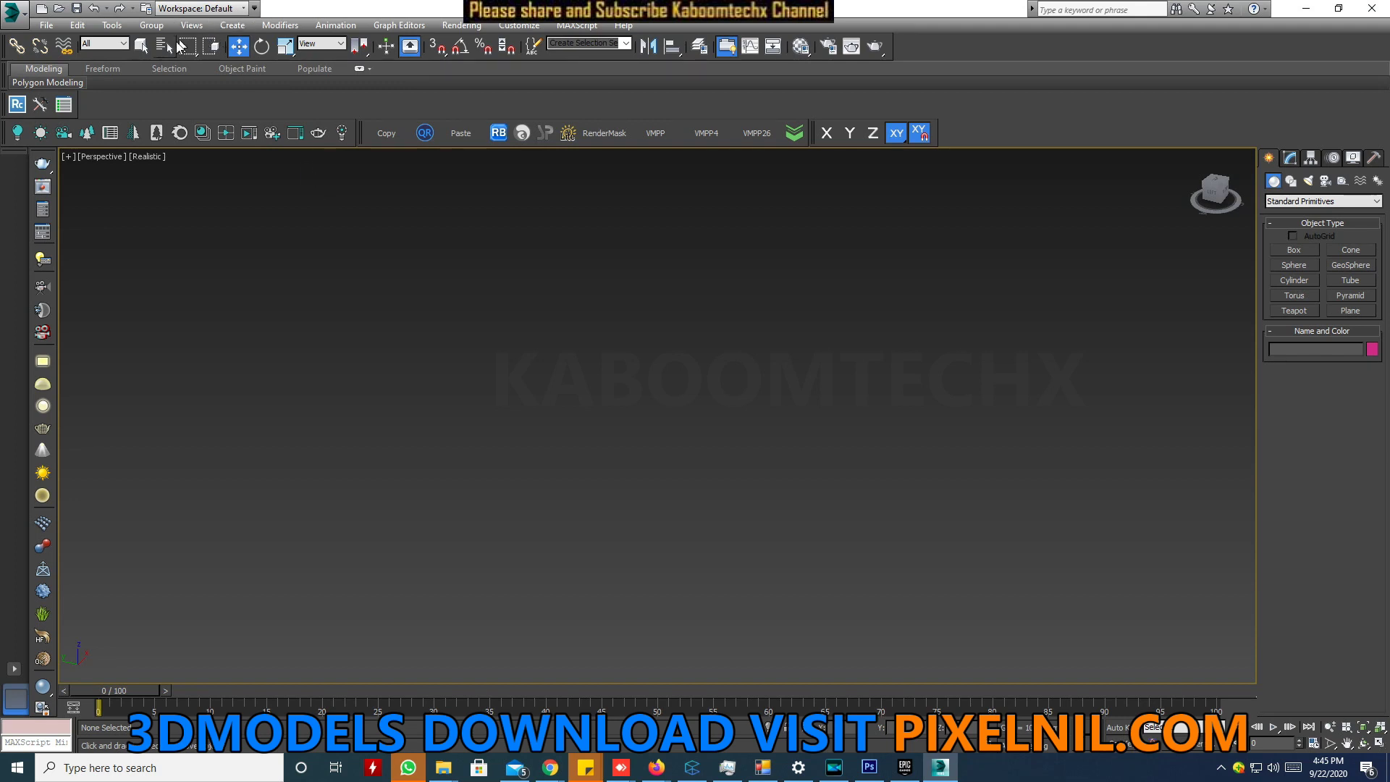
Start over with a fresh empty four-viewport scene
left_click(40, 10)
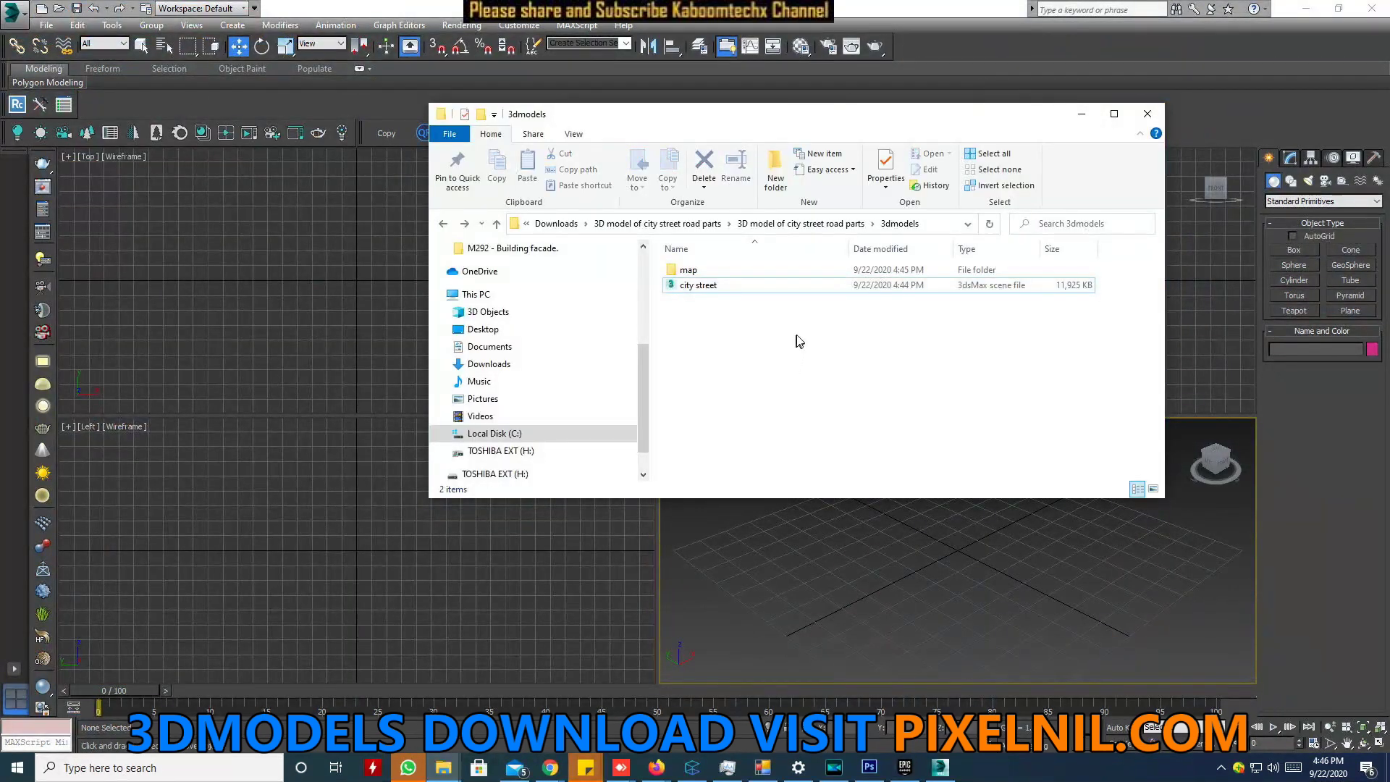
Maximize the 3dmodels folder window and look over the map folder and city street file
left_click(1114, 114)
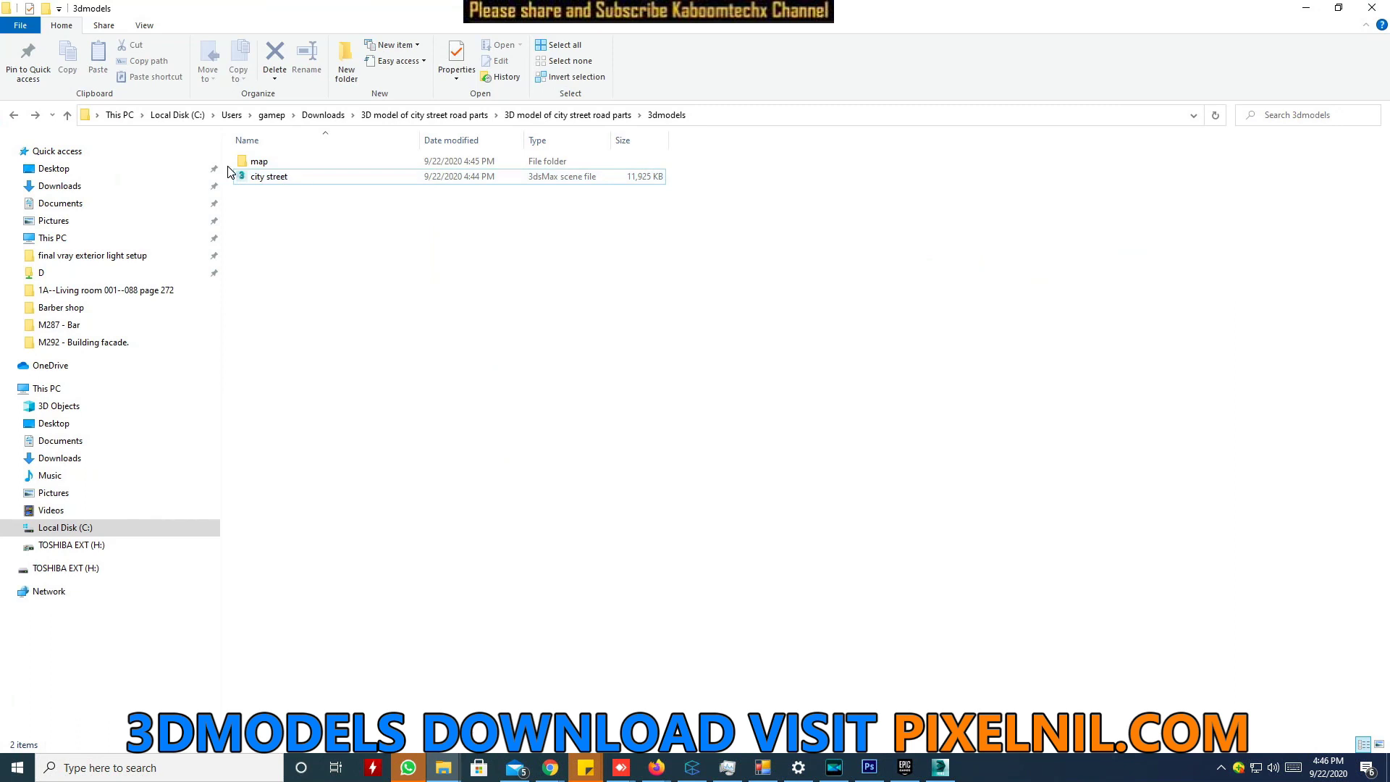
left_click(267, 165)
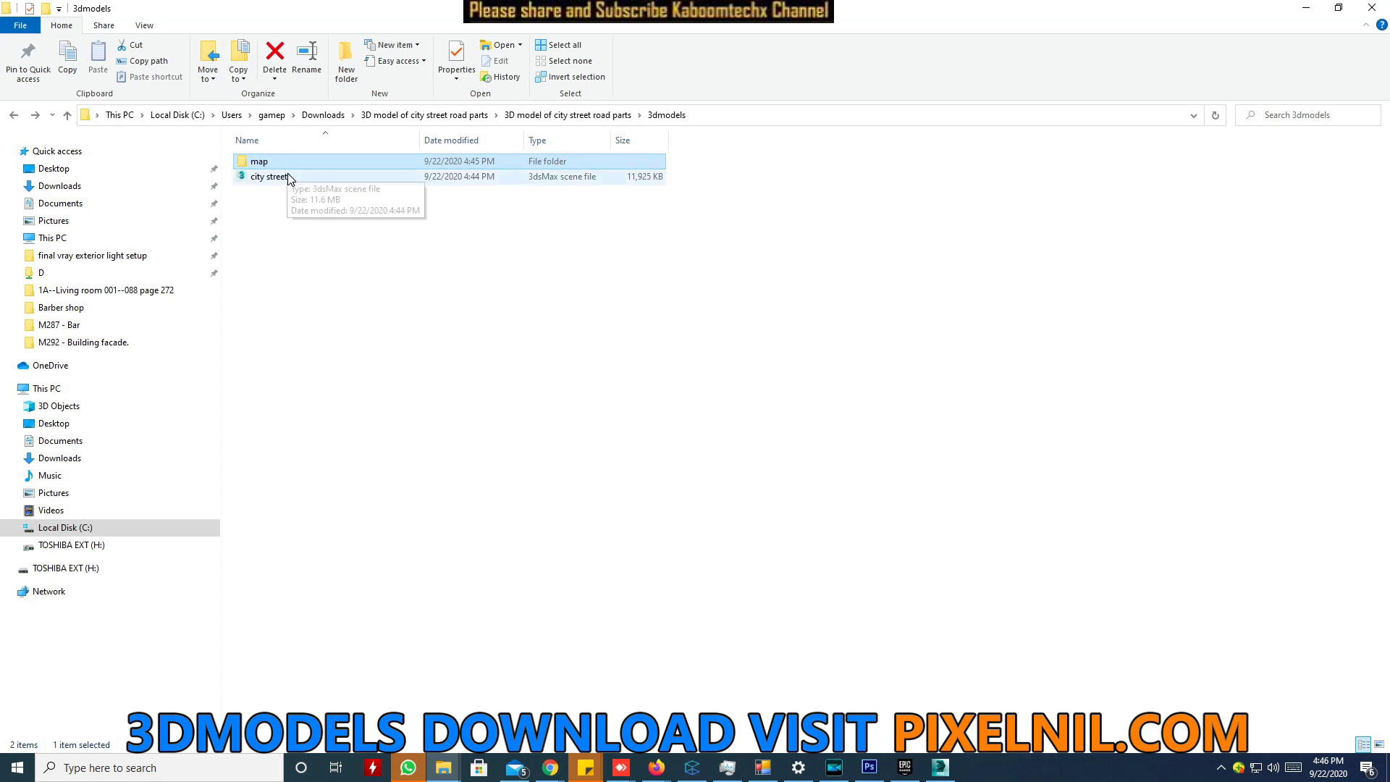
left_click(287, 179)
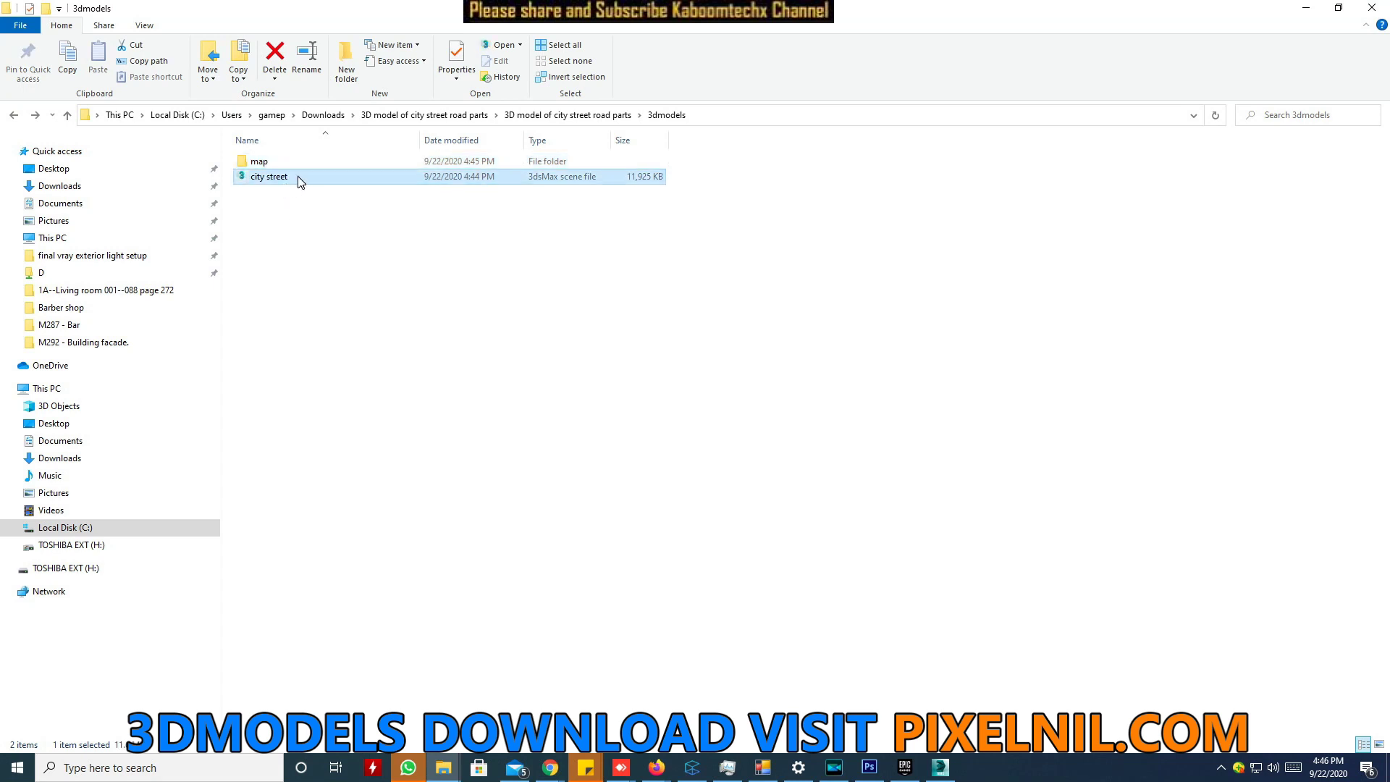
left_click(274, 163)
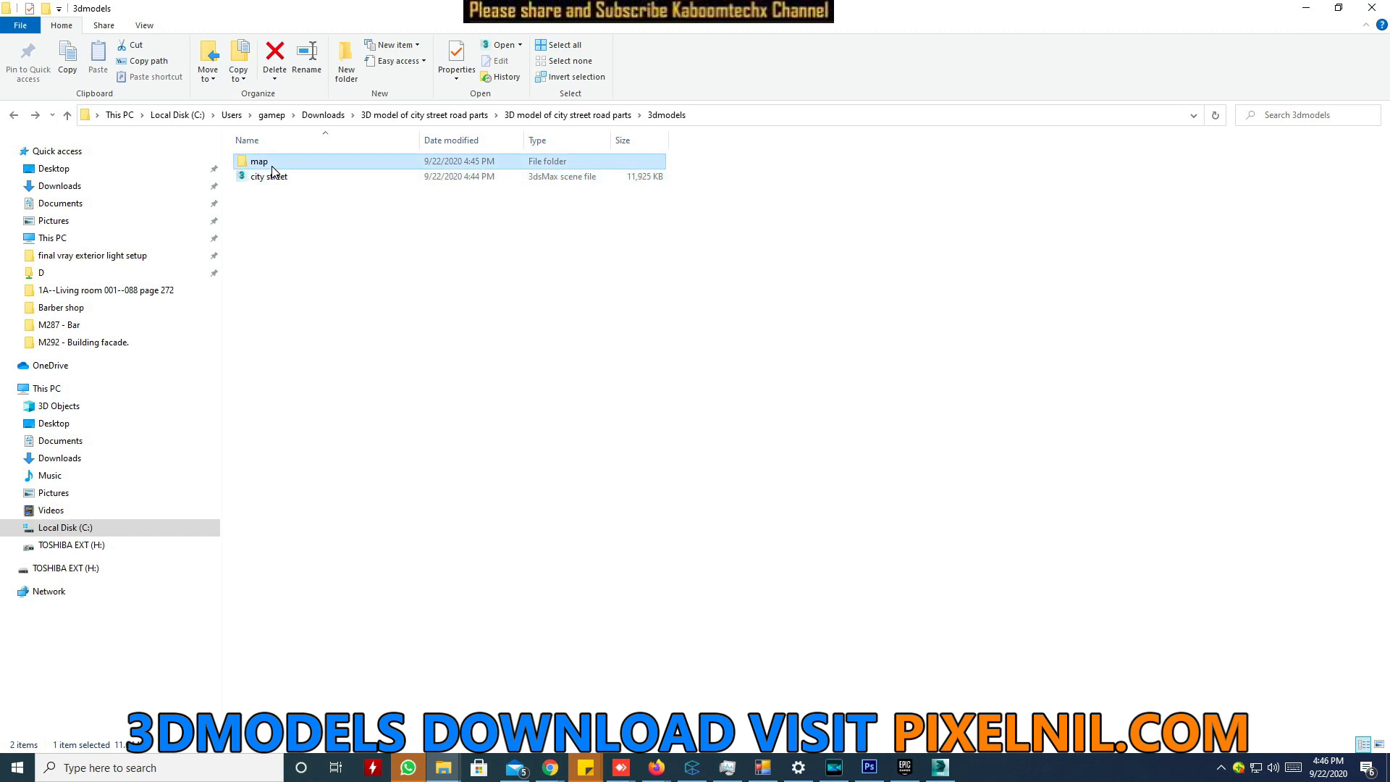
Open the map folder inside 3dmodels, leaving its name unchanged
left_click(274, 165)
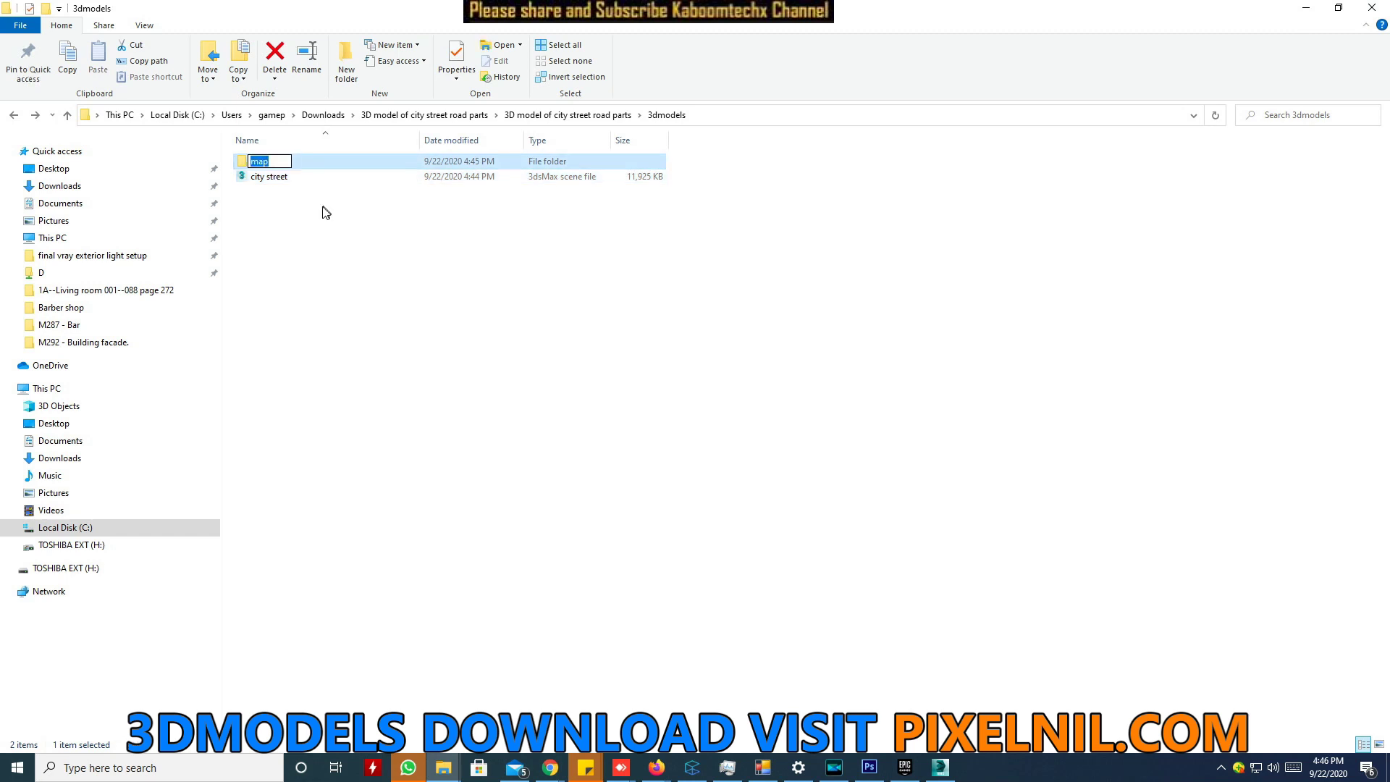
key("Escape")
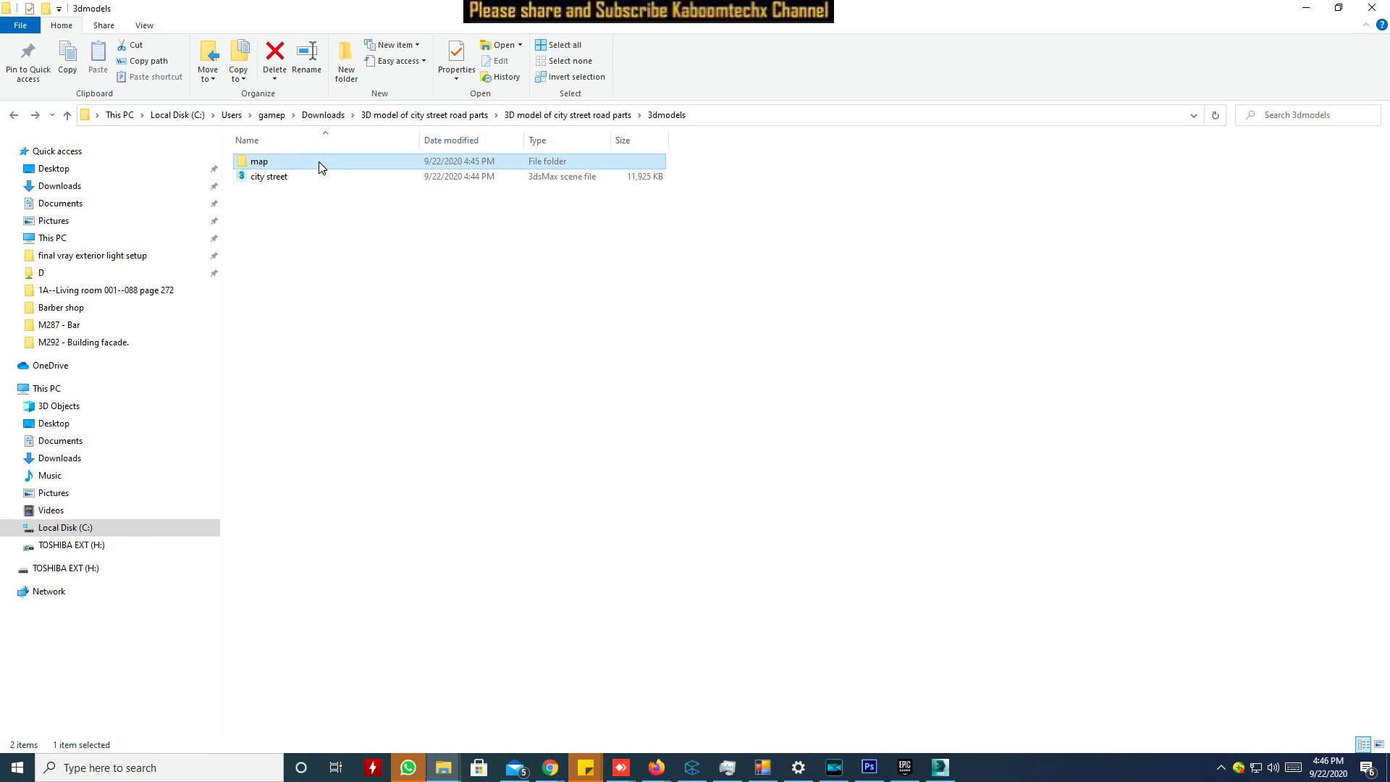
double_click(320, 166)
Copy the map folder's full path from the address bar and minimize Explorer
left_click(753, 114)
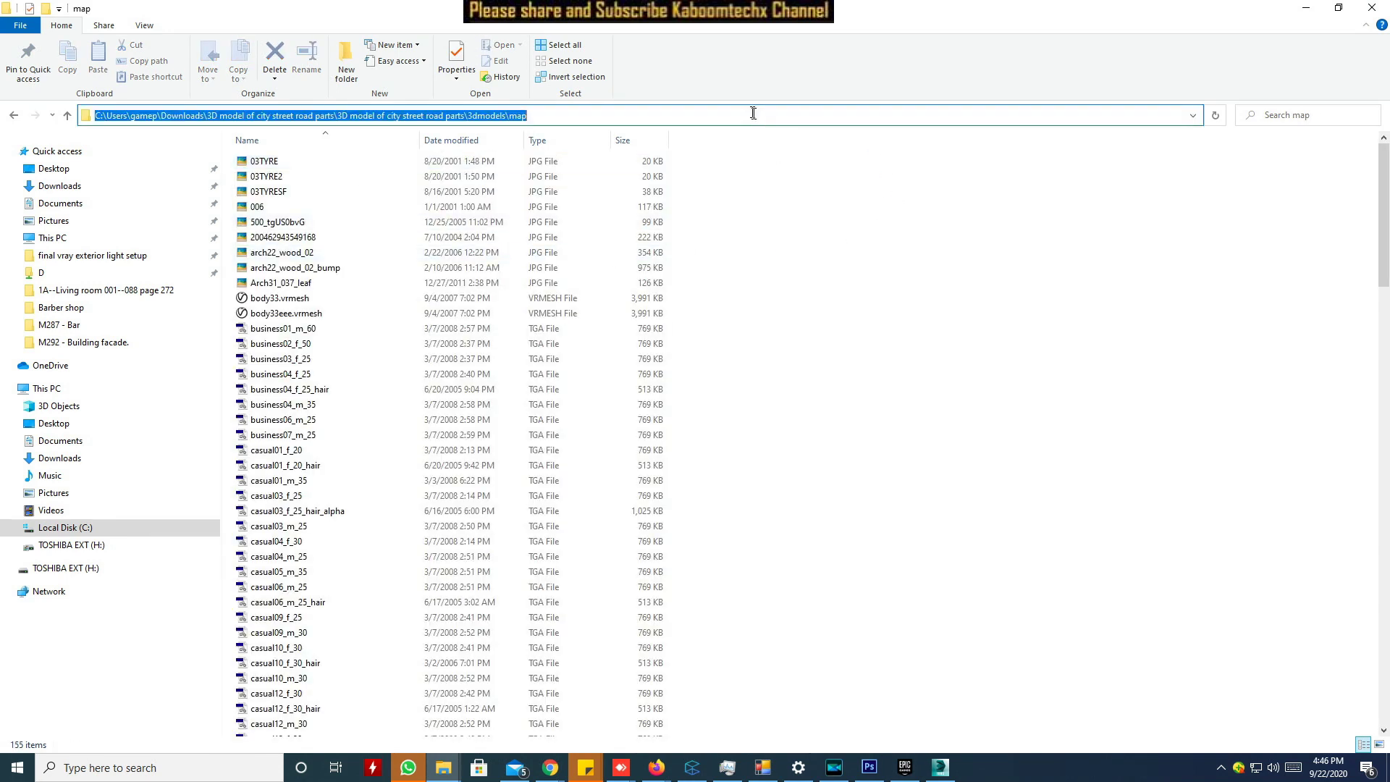
right_click(753, 115)
left_click(785, 159)
left_click(1305, 9)
left_click(536, 27)
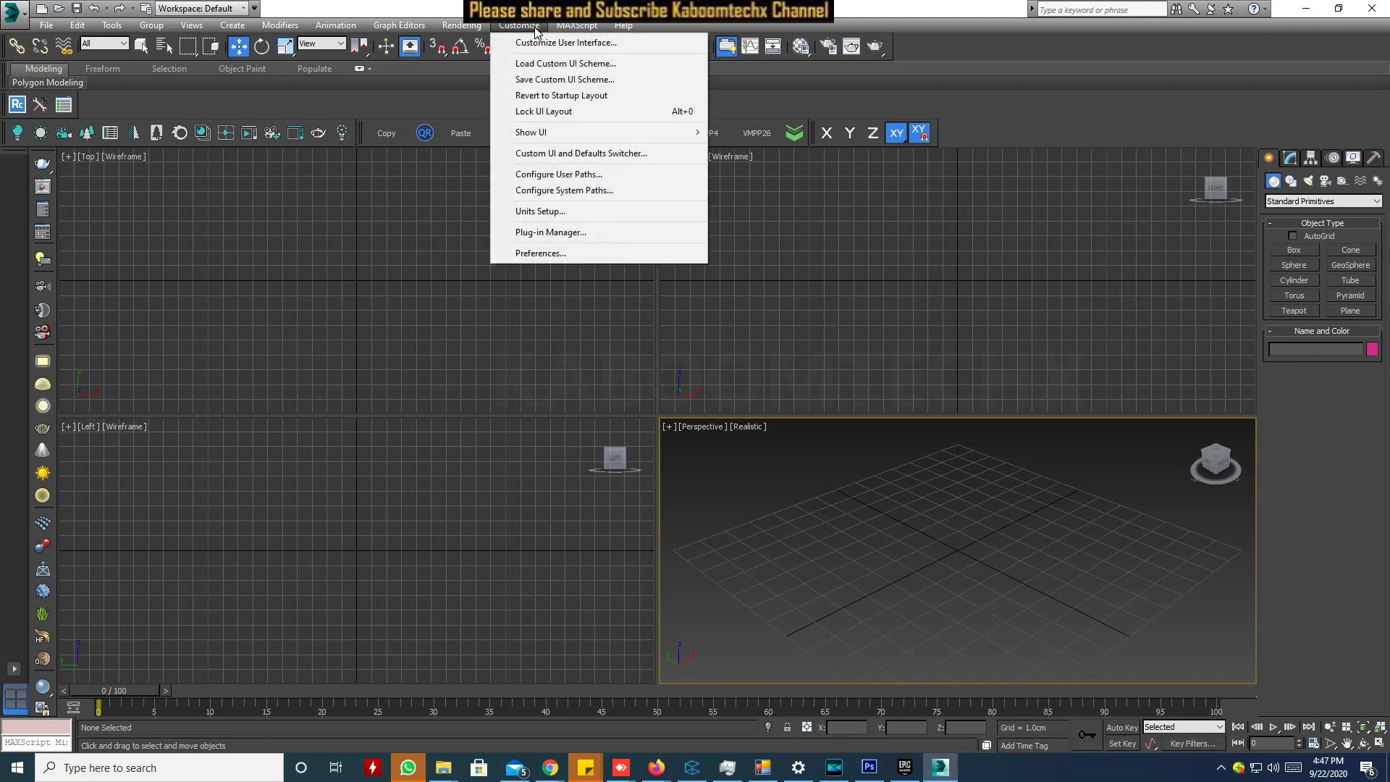
Open Configure User Paths on External Files and try adding a path, closing the first browser
left_click(588, 174)
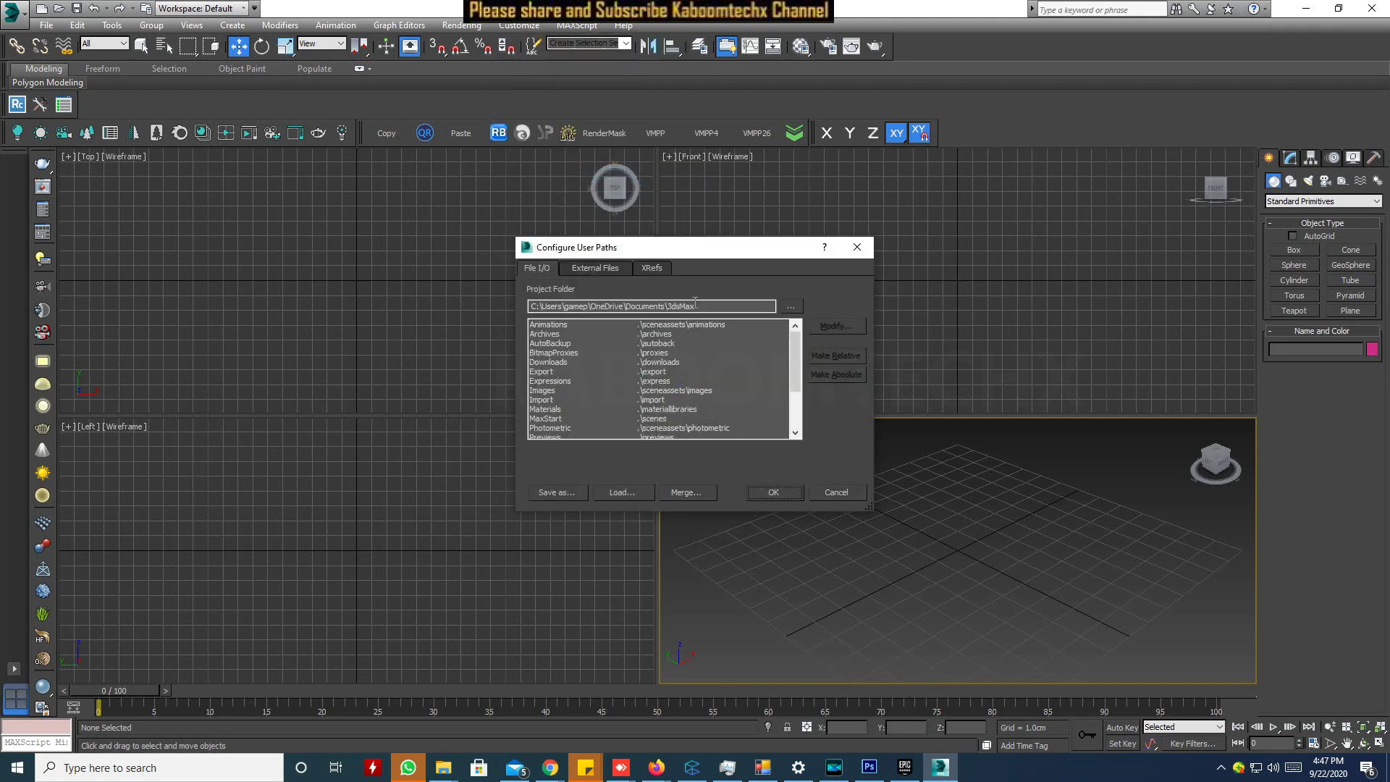
left_click(598, 270)
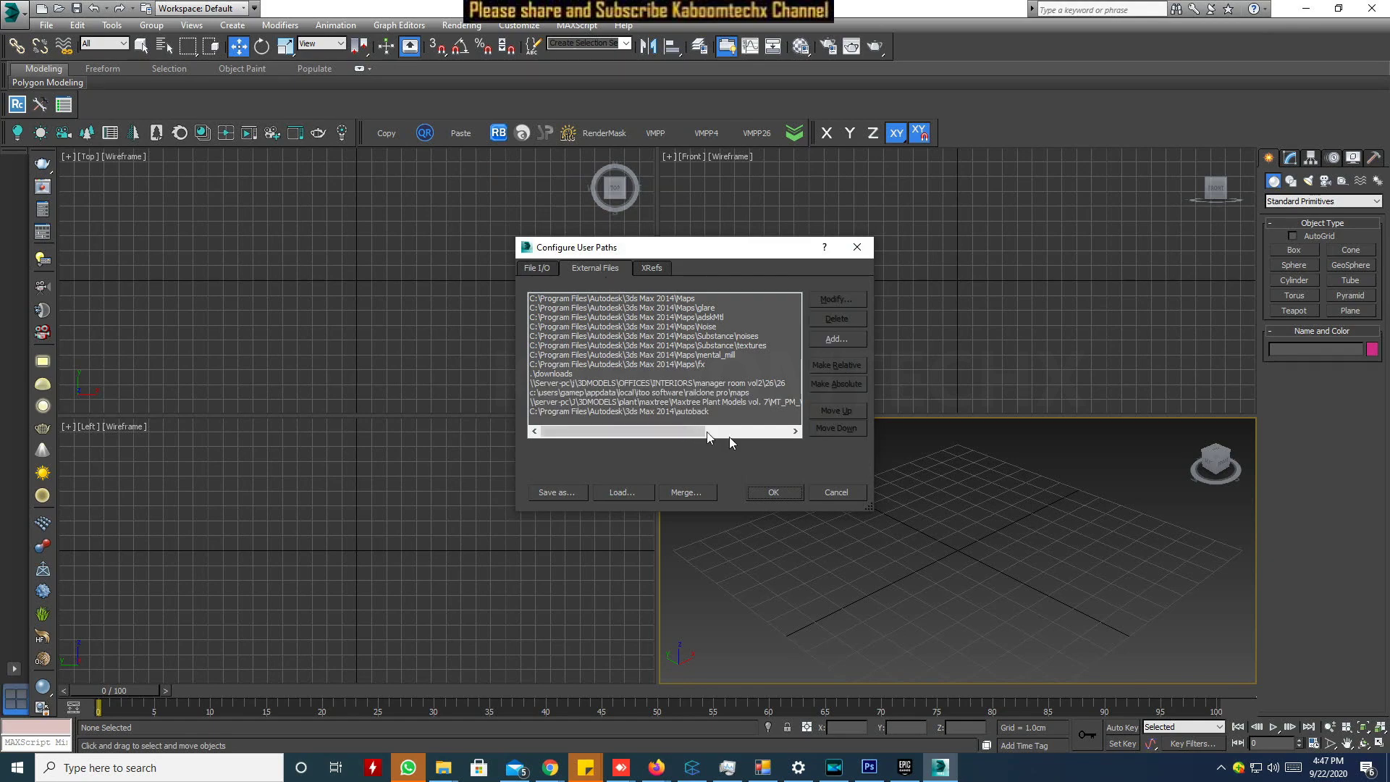
left_click(856, 345)
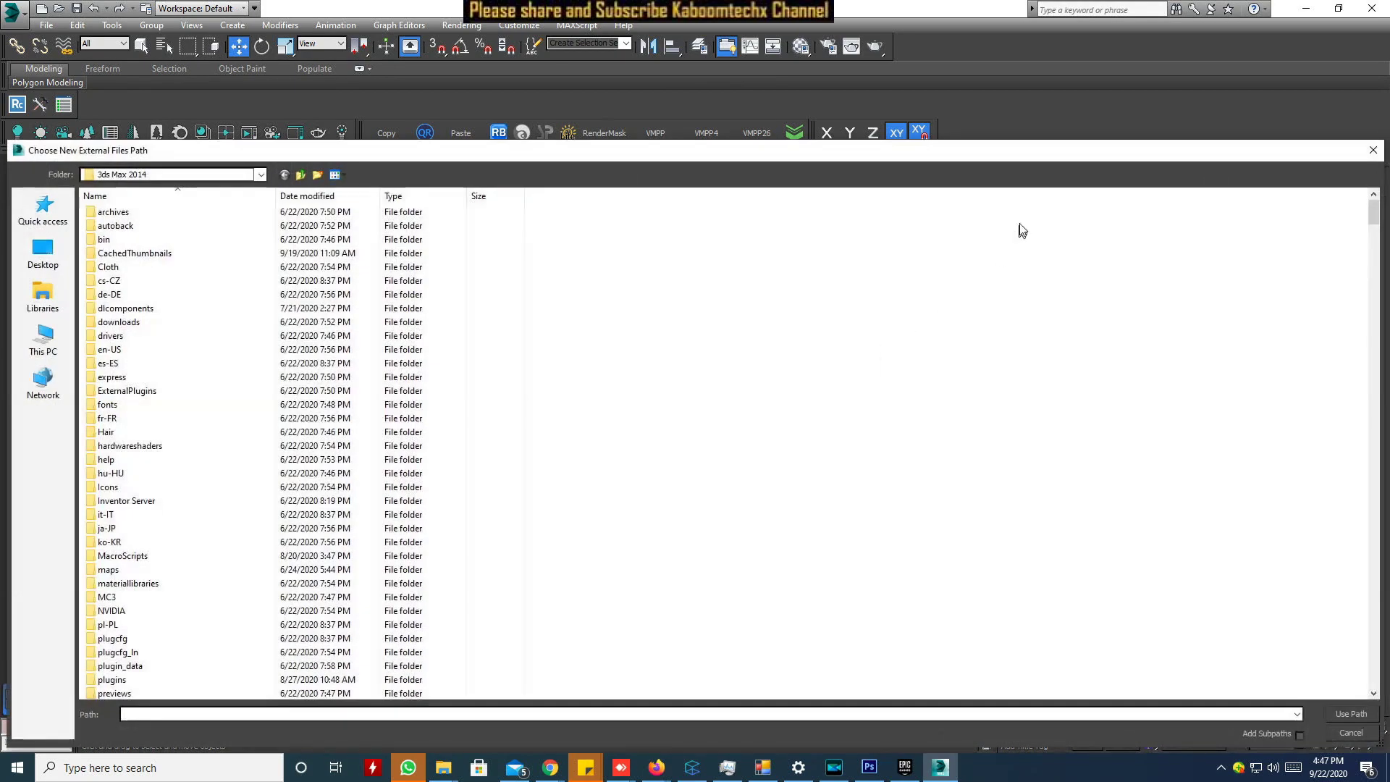
left_click_drag(1078, 152, 1064, 294)
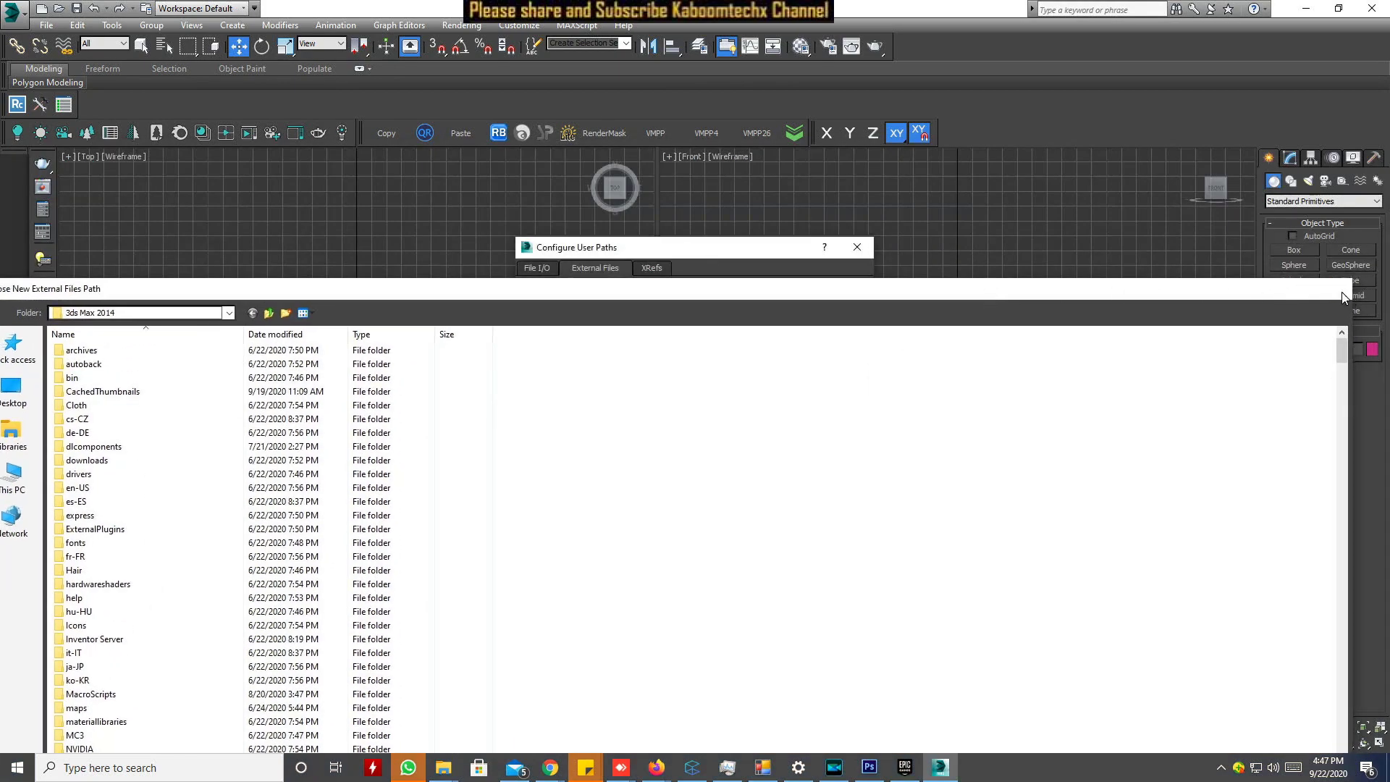
left_click(1341, 288)
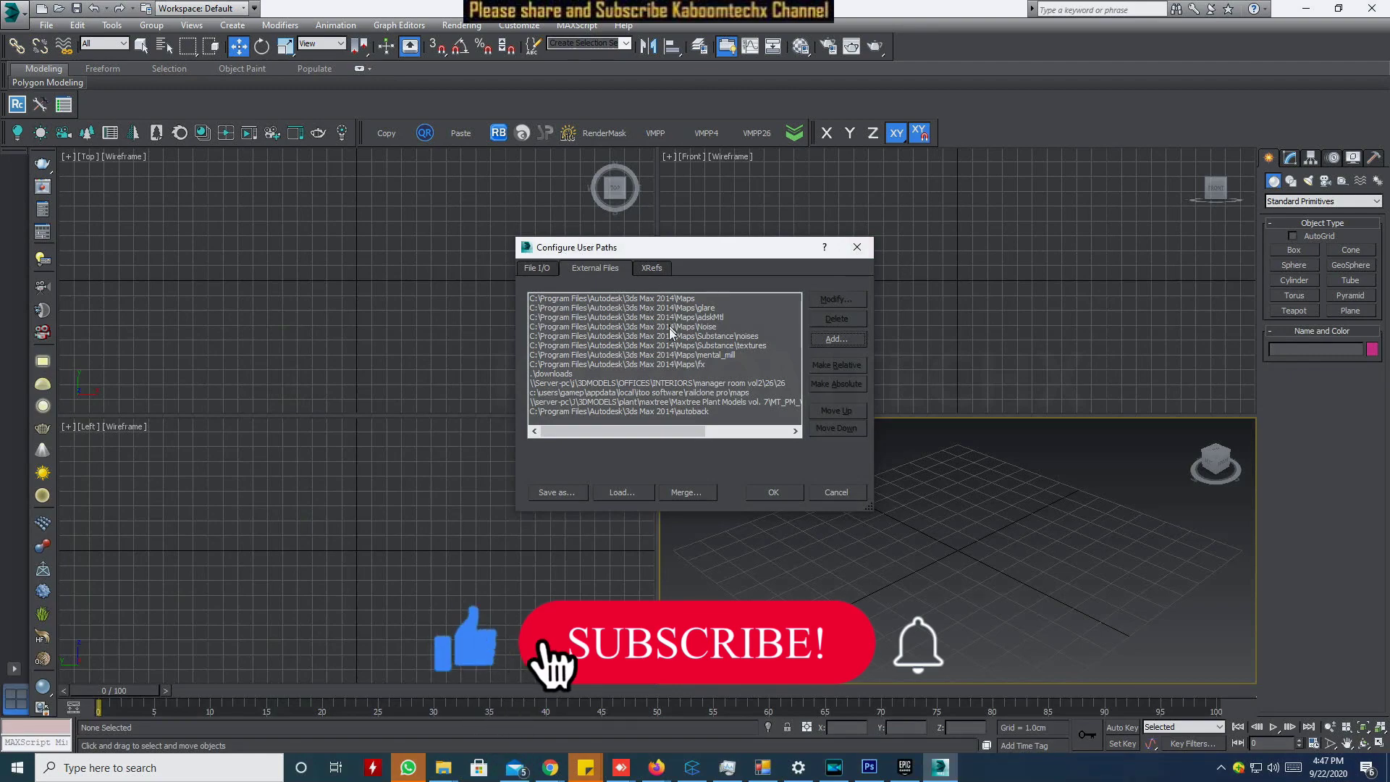
Add Downloads' city street road parts 3dmodels\map folder as an external files path and confirm
left_click(854, 342)
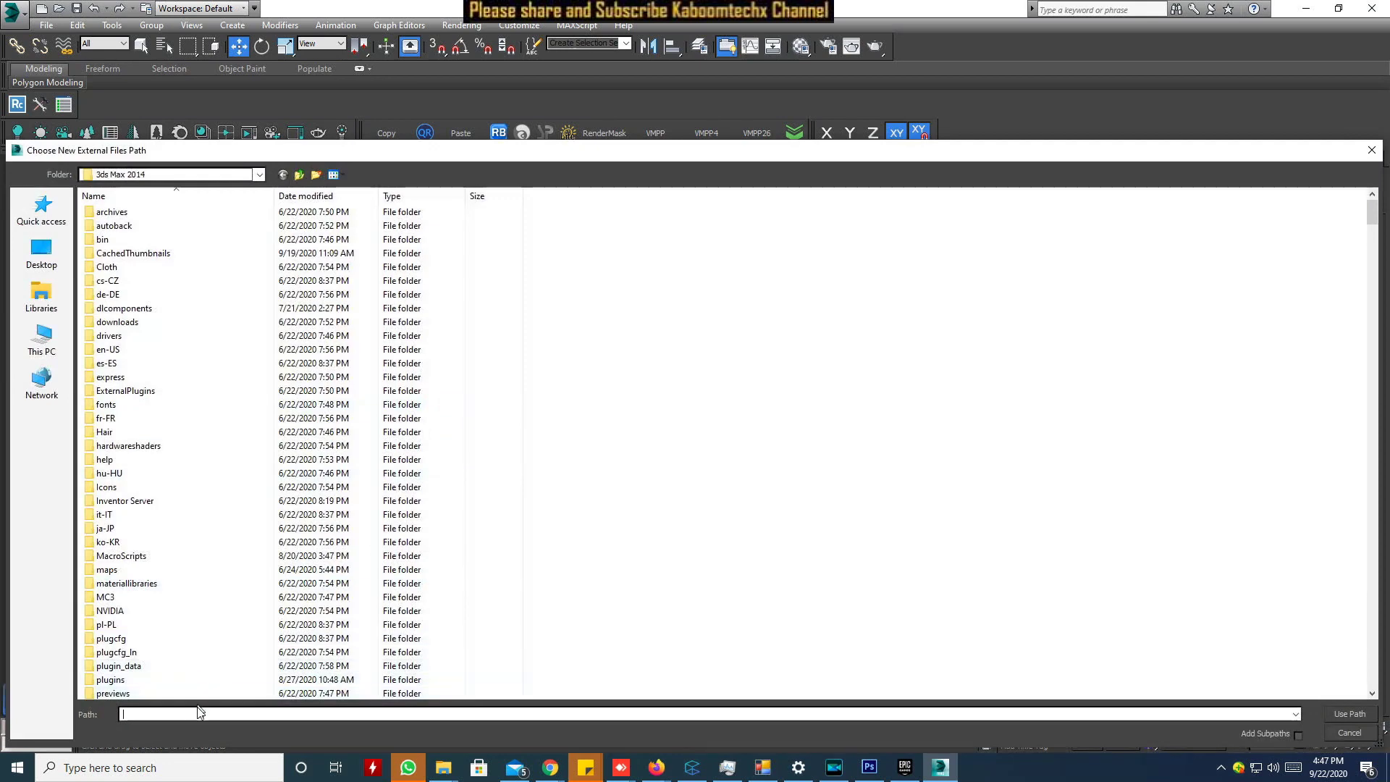
left_click(41, 340)
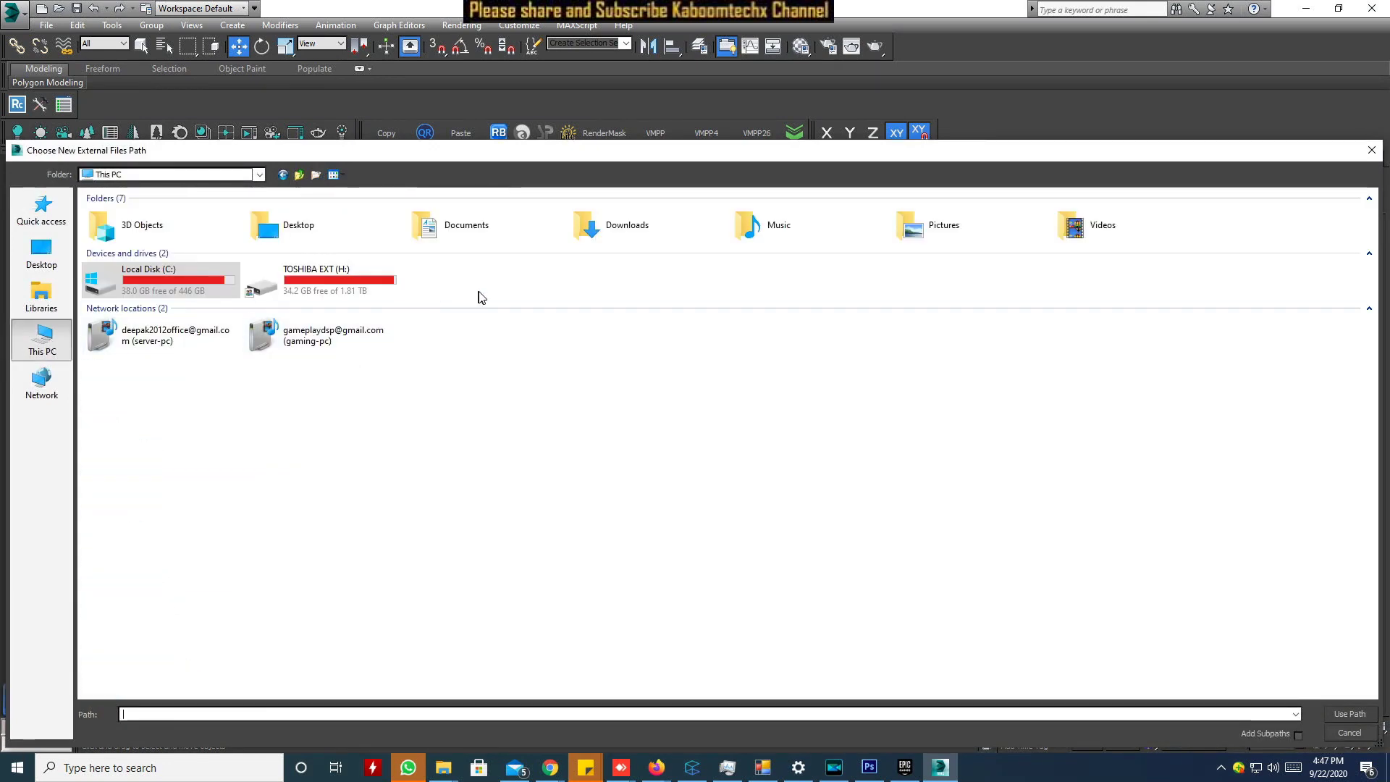
double_click(610, 230)
double_click(167, 263)
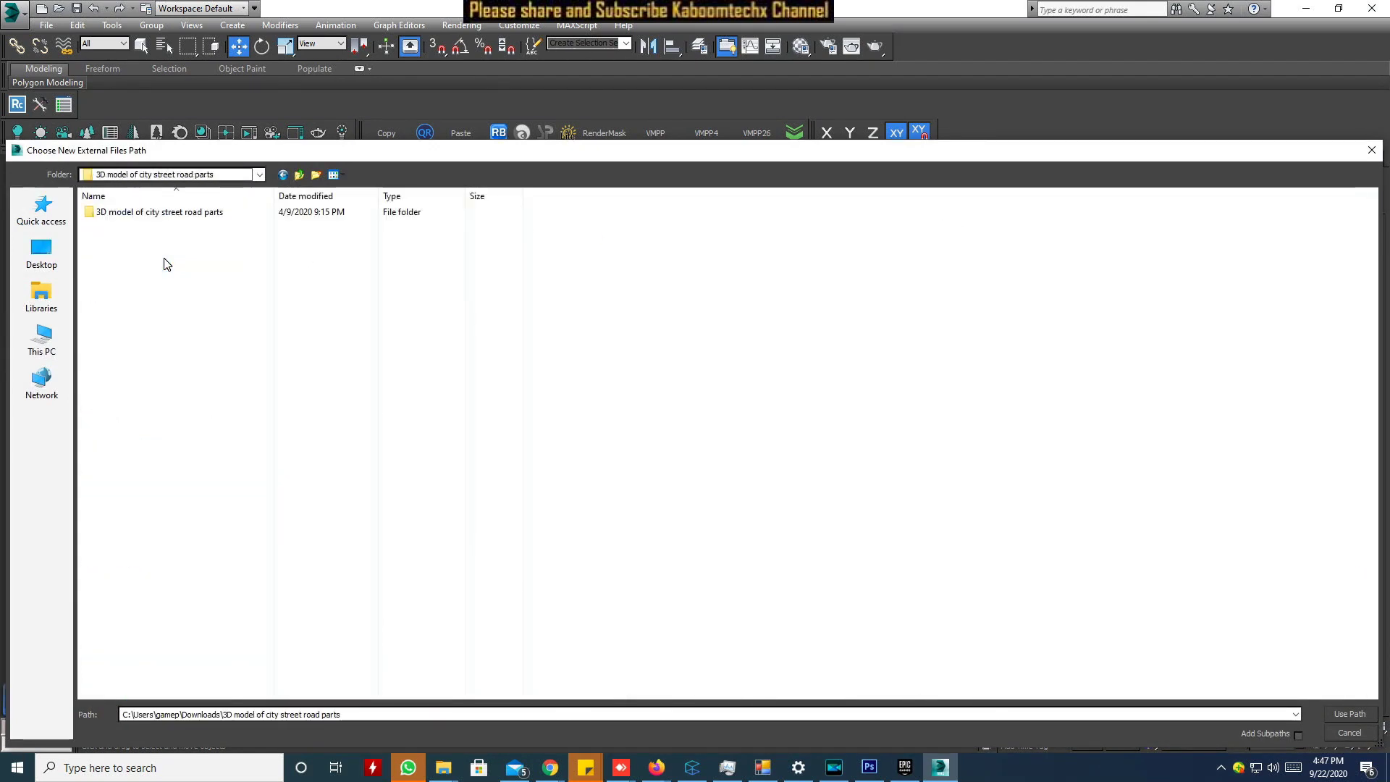
double_click(189, 220)
double_click(138, 232)
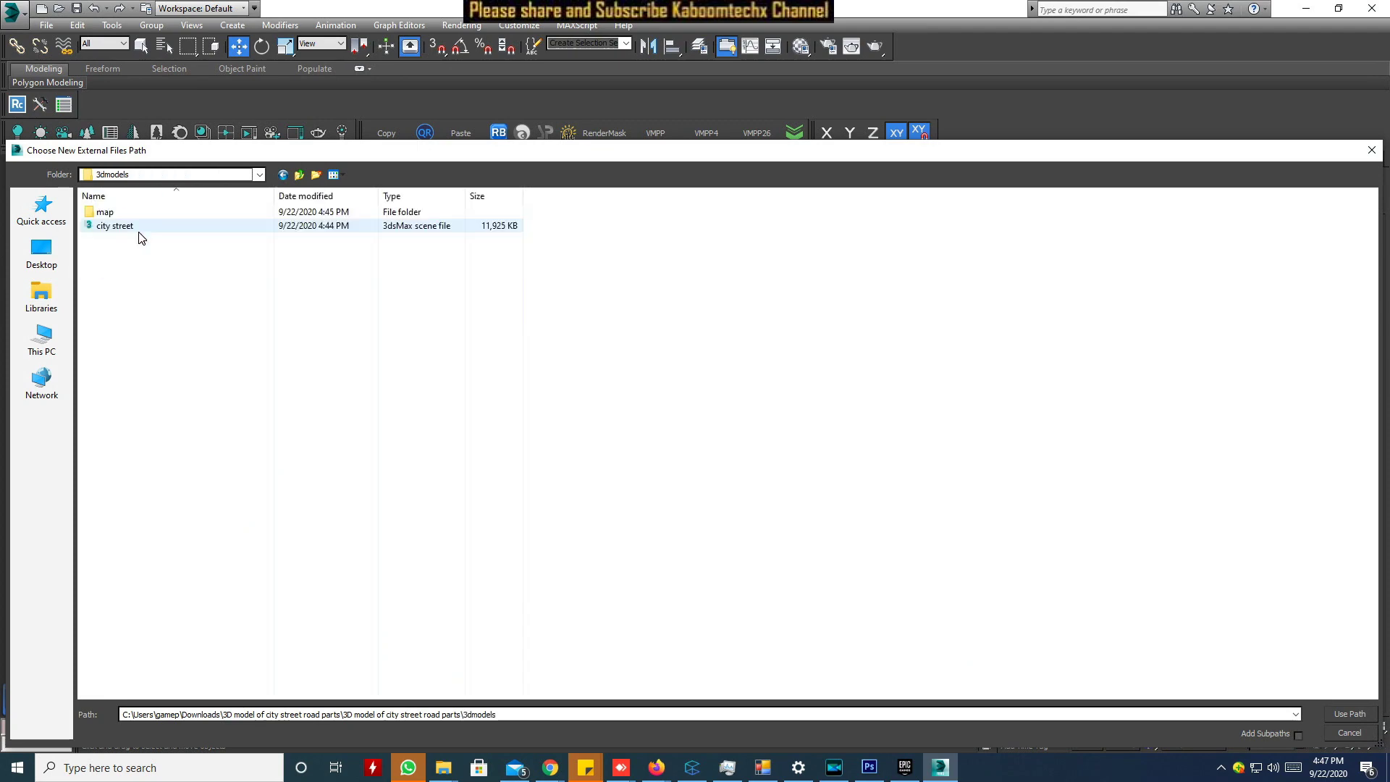
double_click(120, 211)
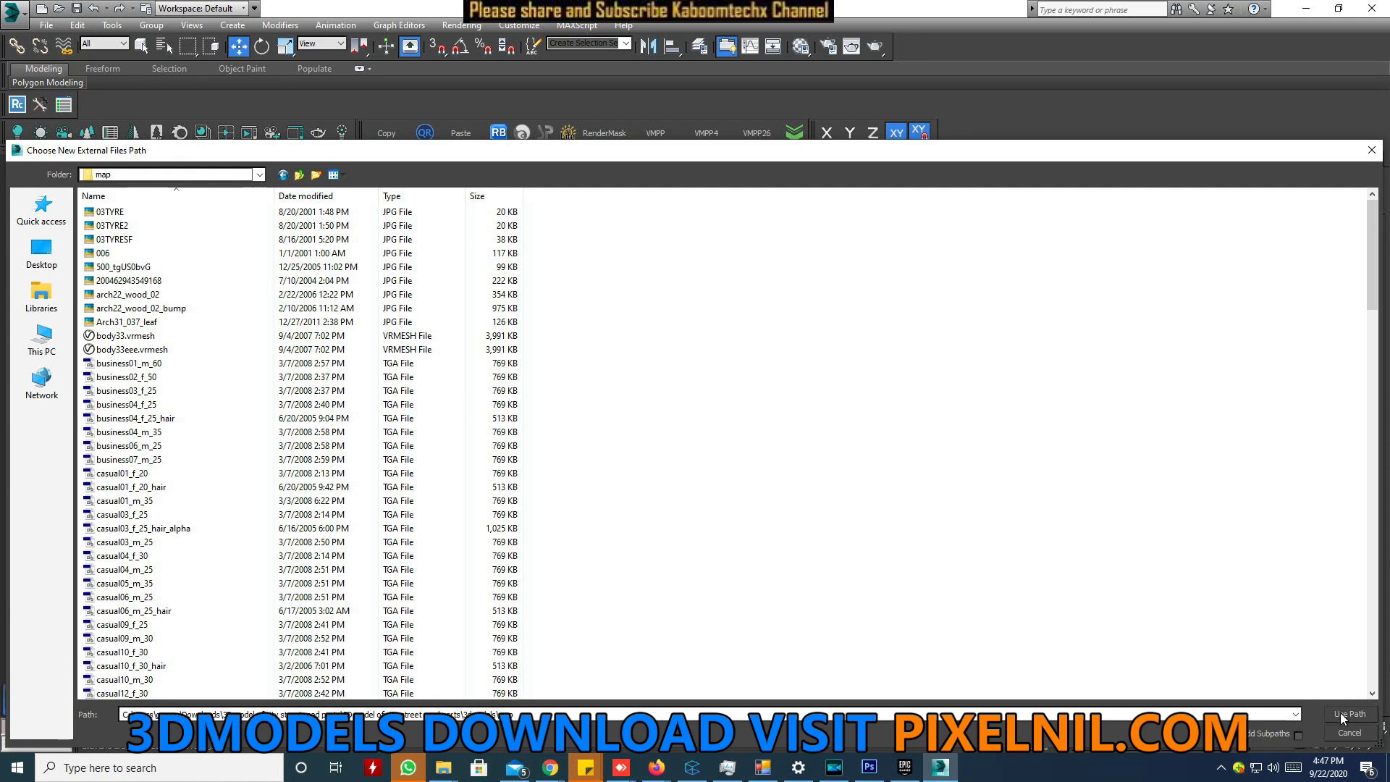
left_click(1345, 712)
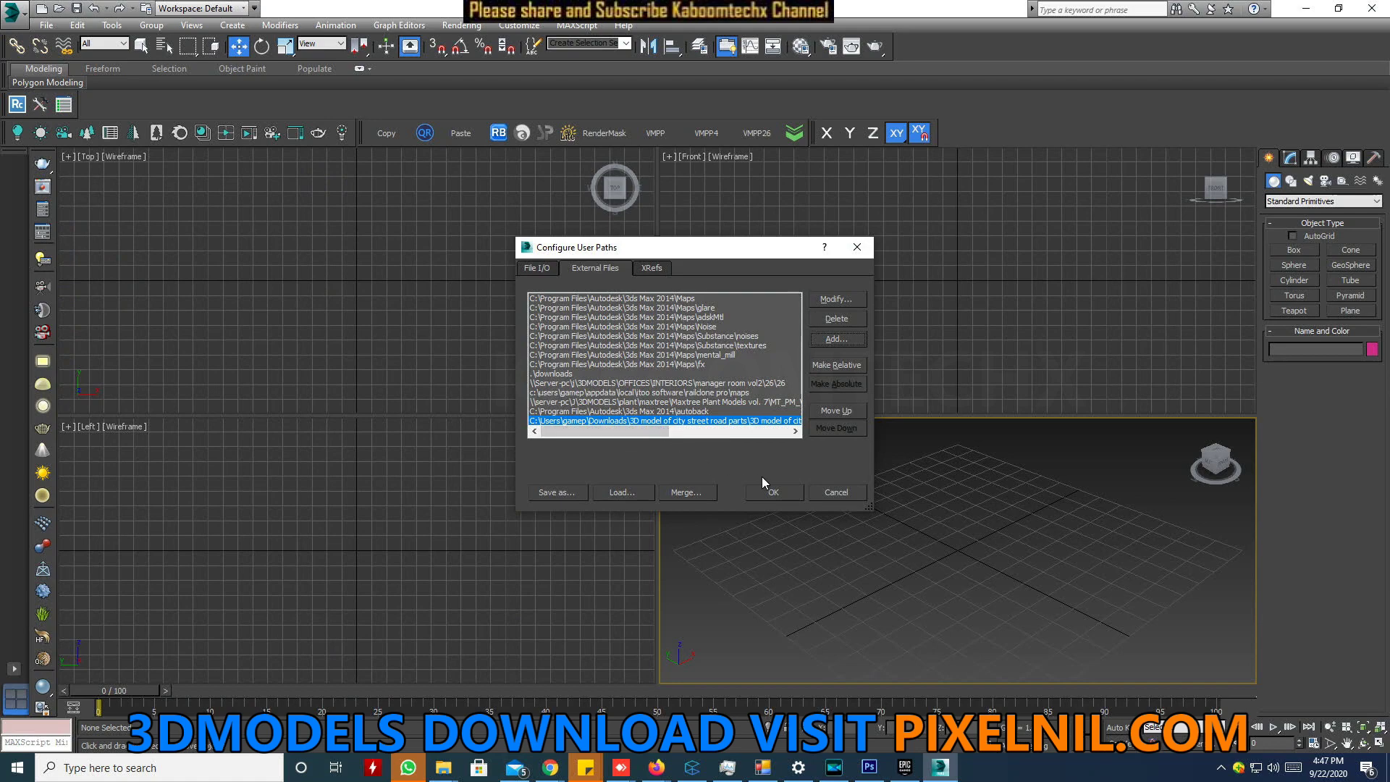
left_click(780, 495)
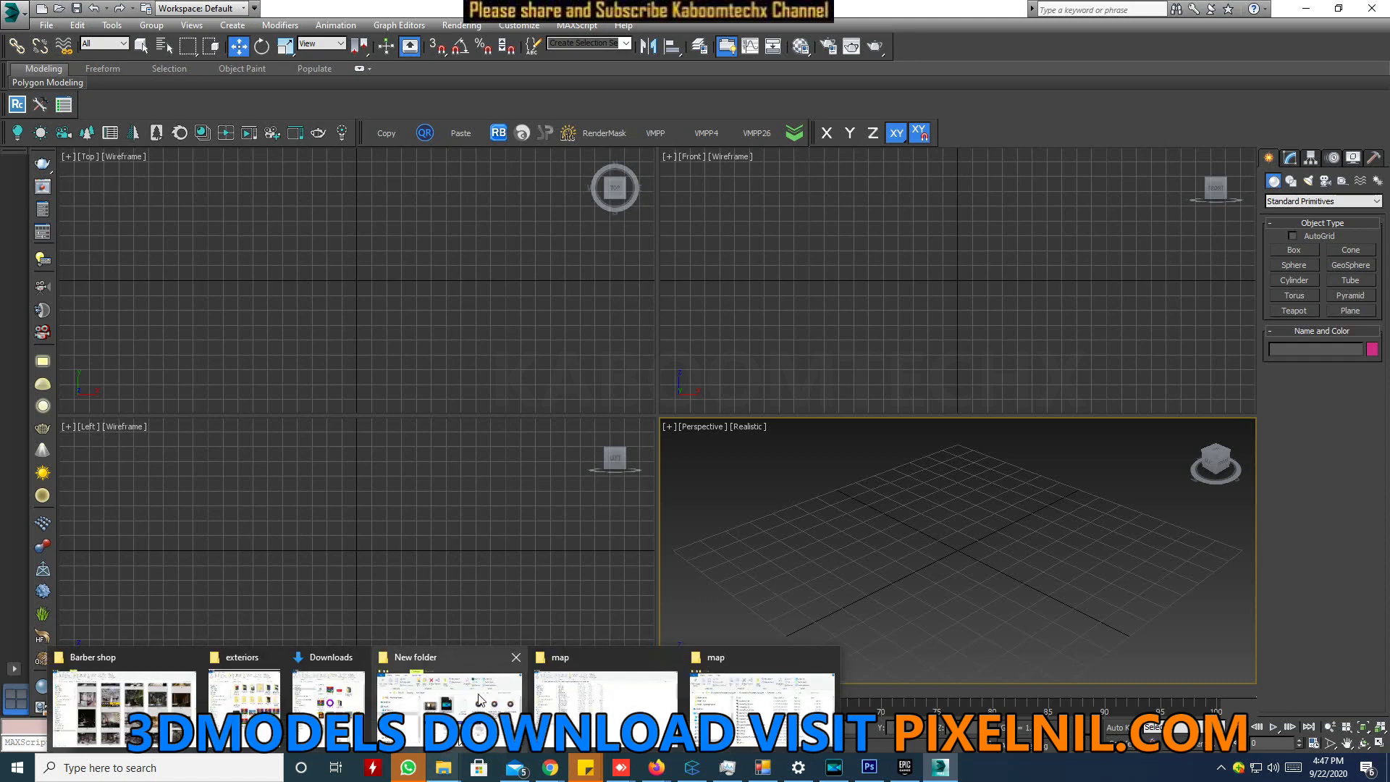
Check the new city street map path under External Files and place the 3dmodels folder window on the left
left_click(520, 25)
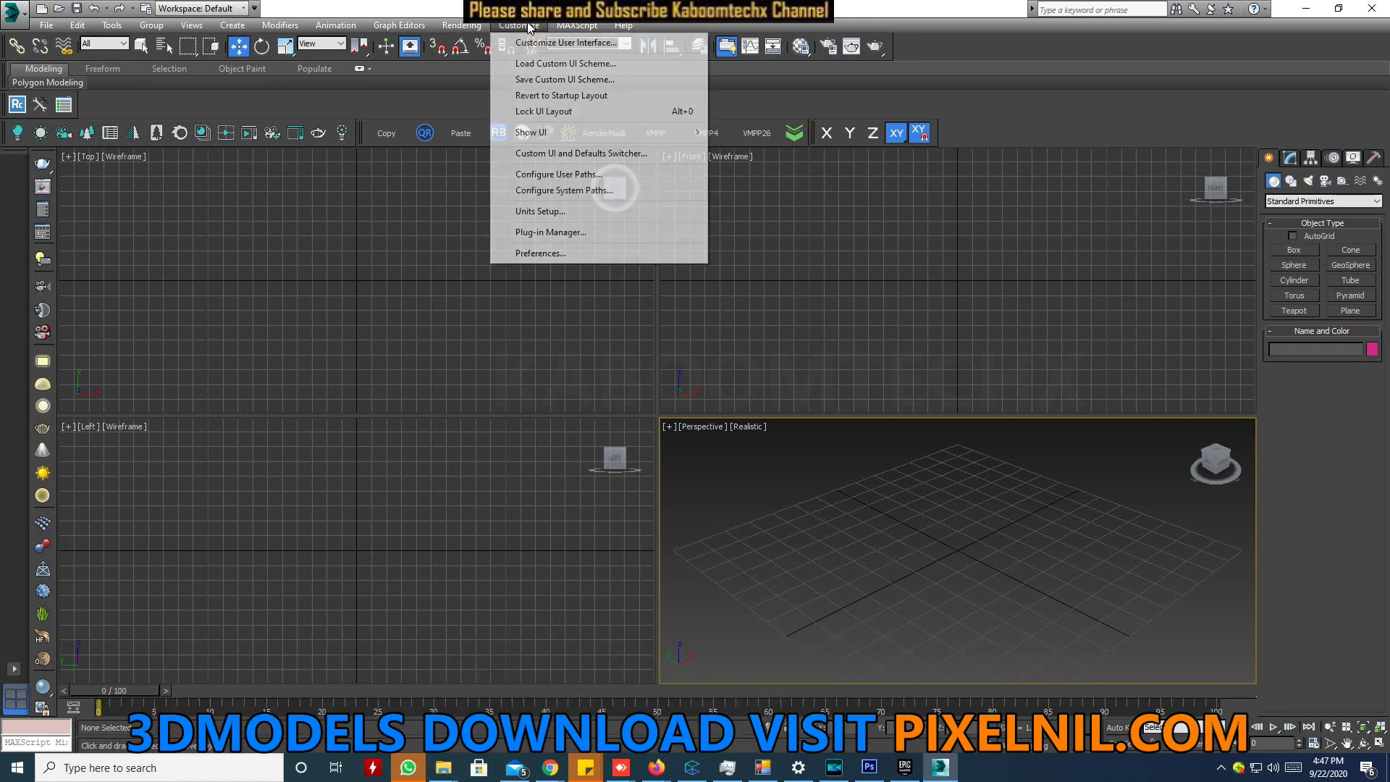
left_click(566, 178)
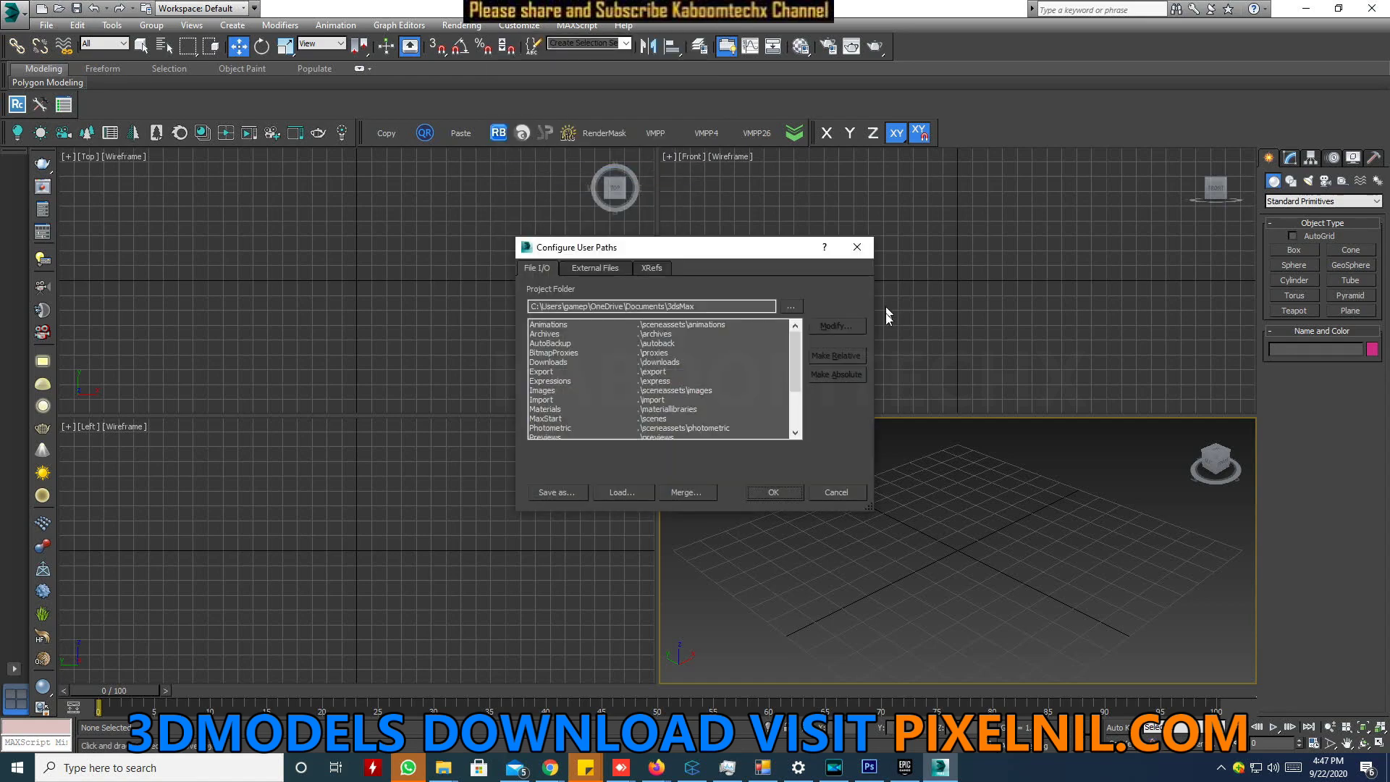
left_click(605, 269)
scroll(649, 419, "right", 2)
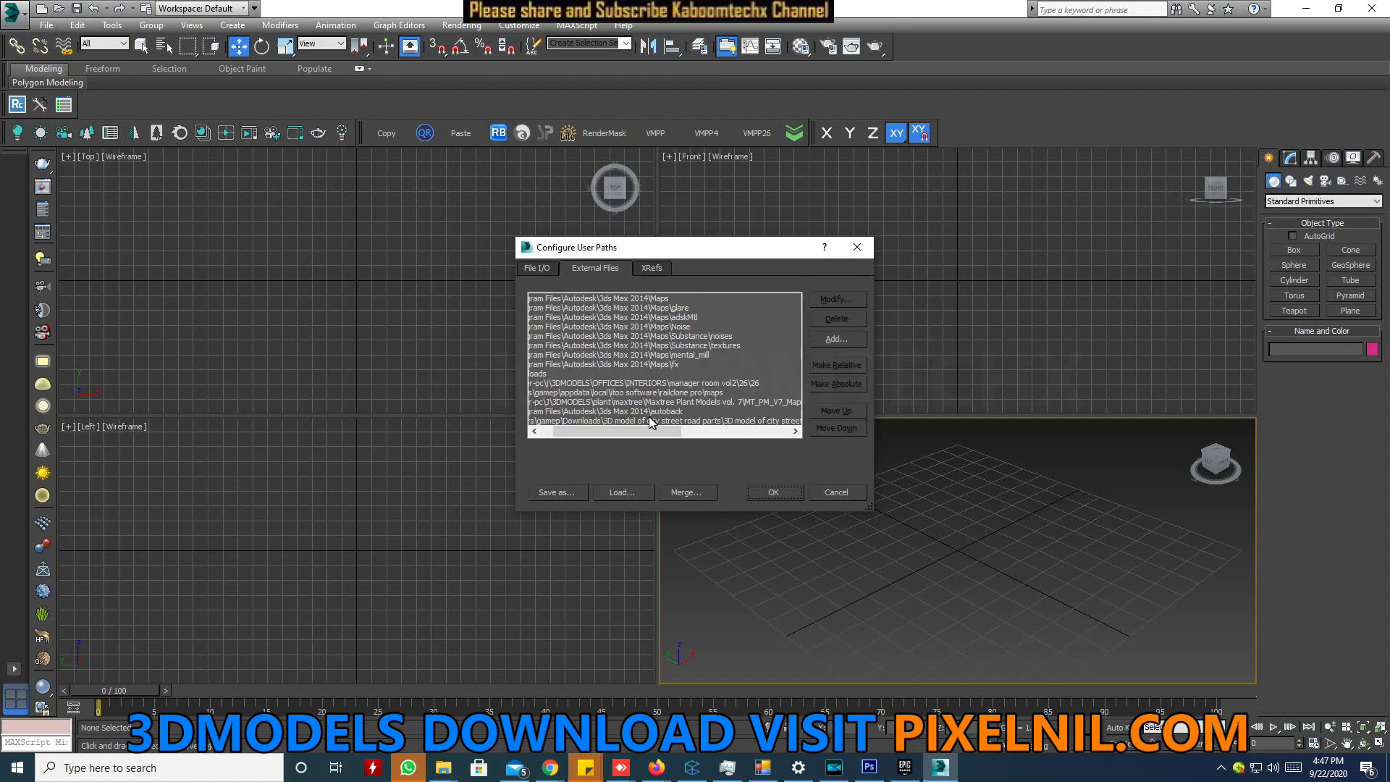
left_click(629, 421)
left_click_drag(631, 430, 743, 425)
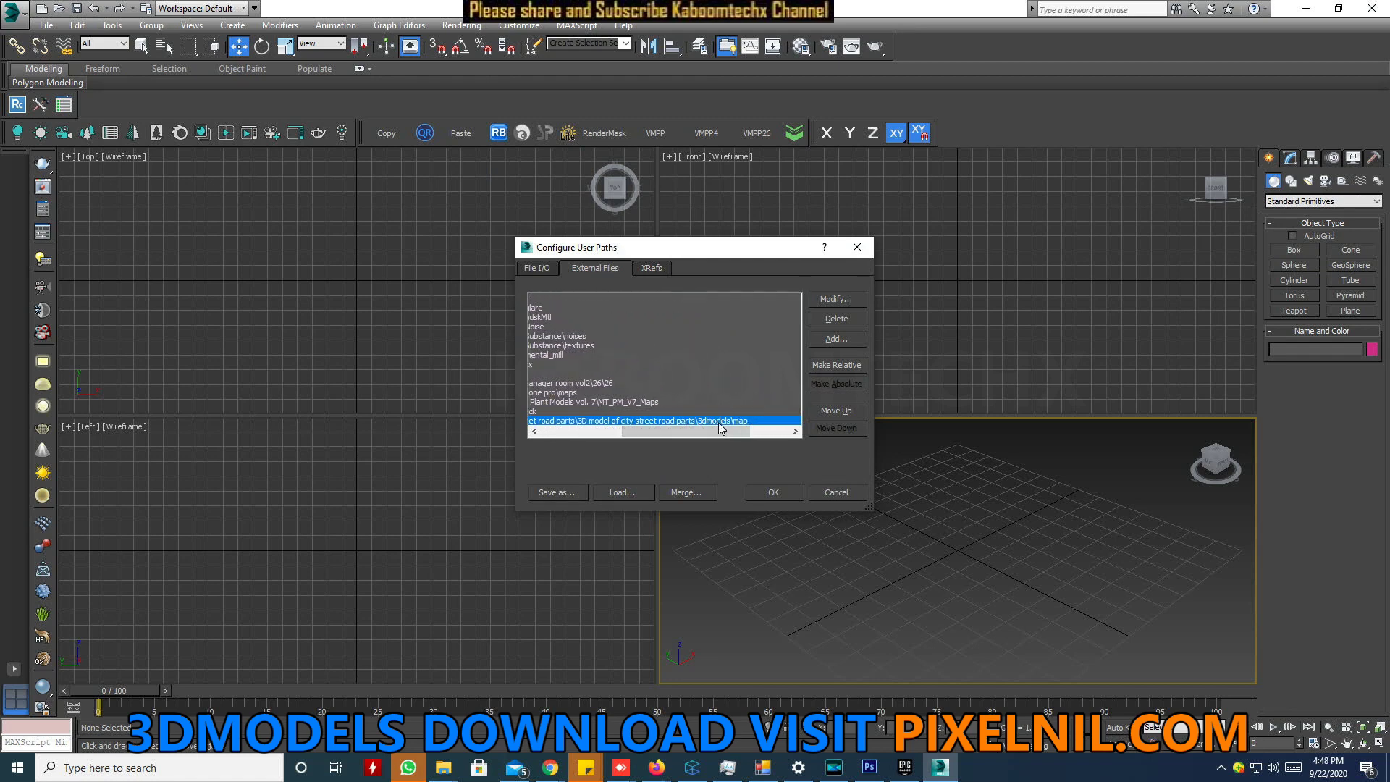
scroll(731, 432, "left", 5)
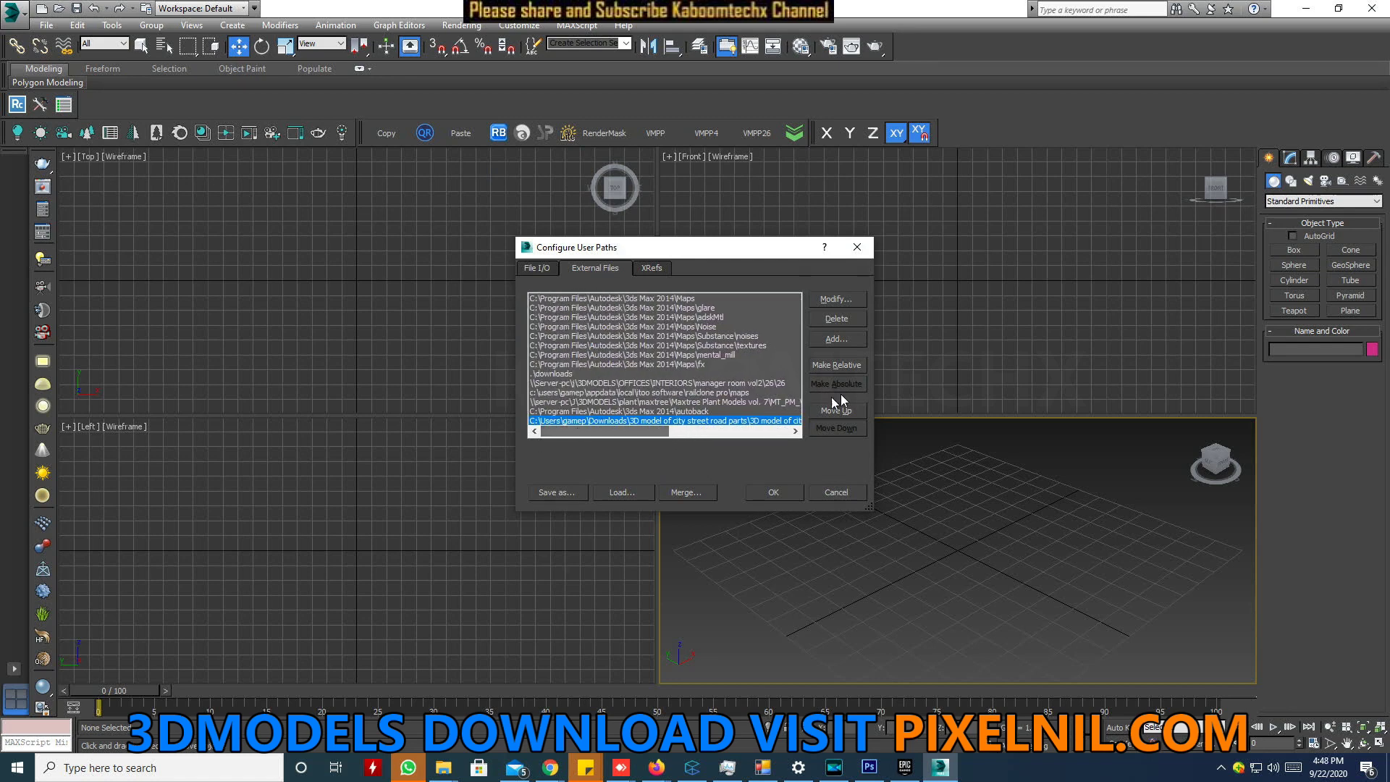
left_click(848, 342)
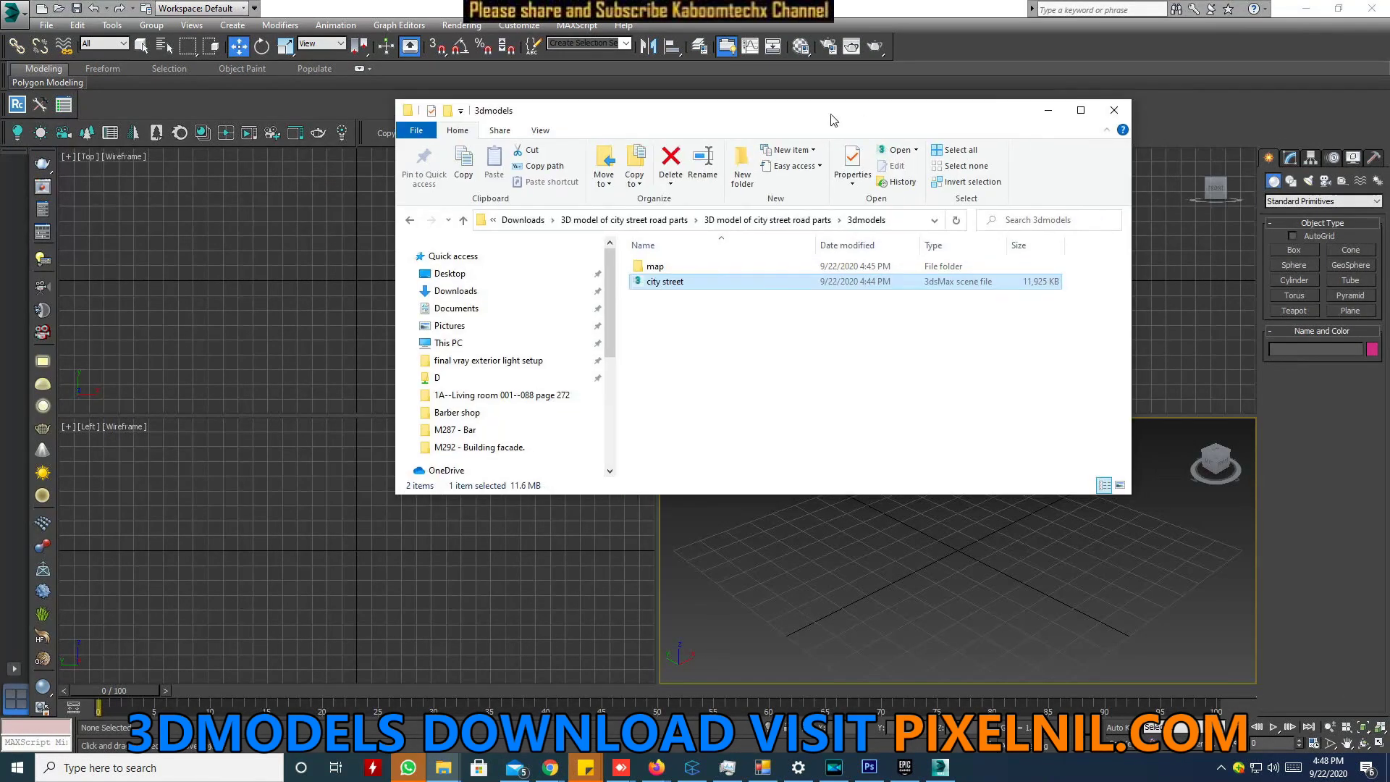
left_click_drag(746, 110, 289, 118)
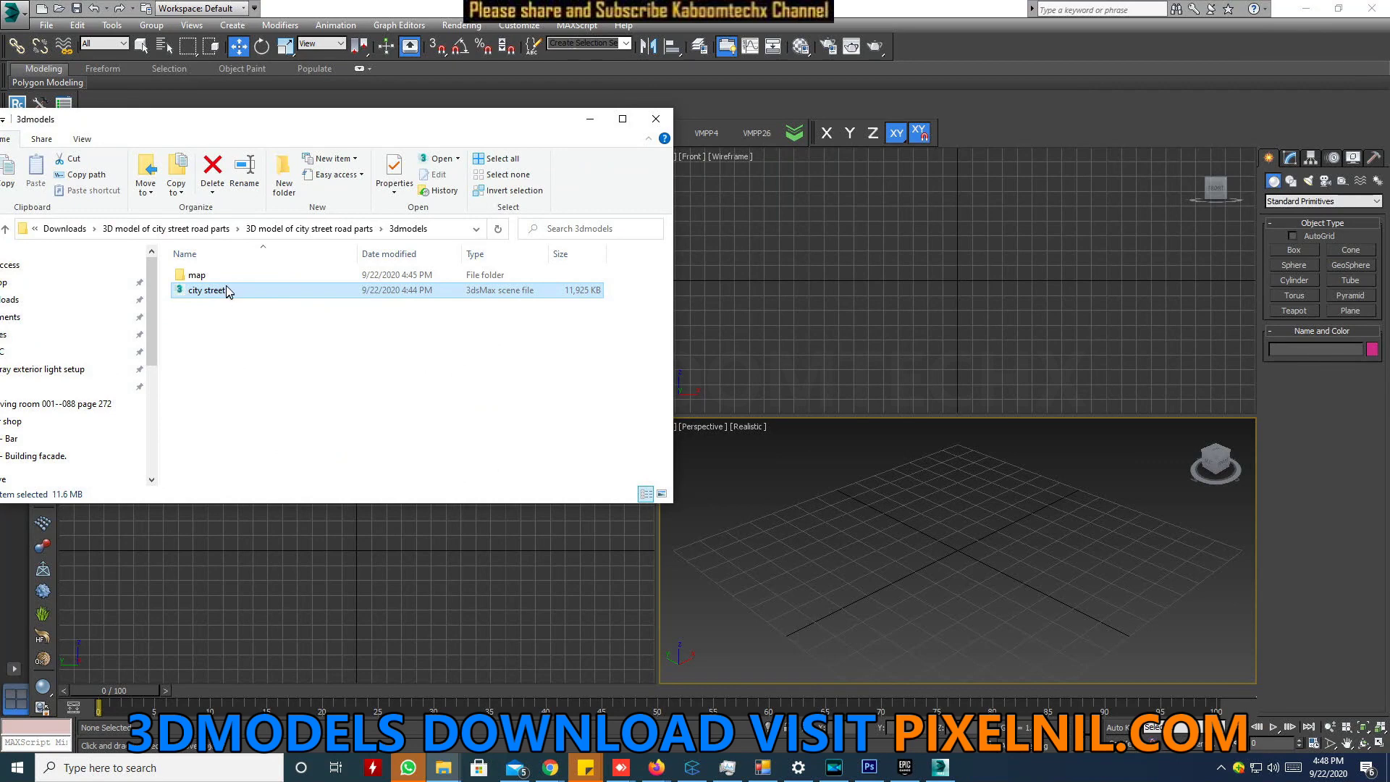
mouse_move(207, 290)
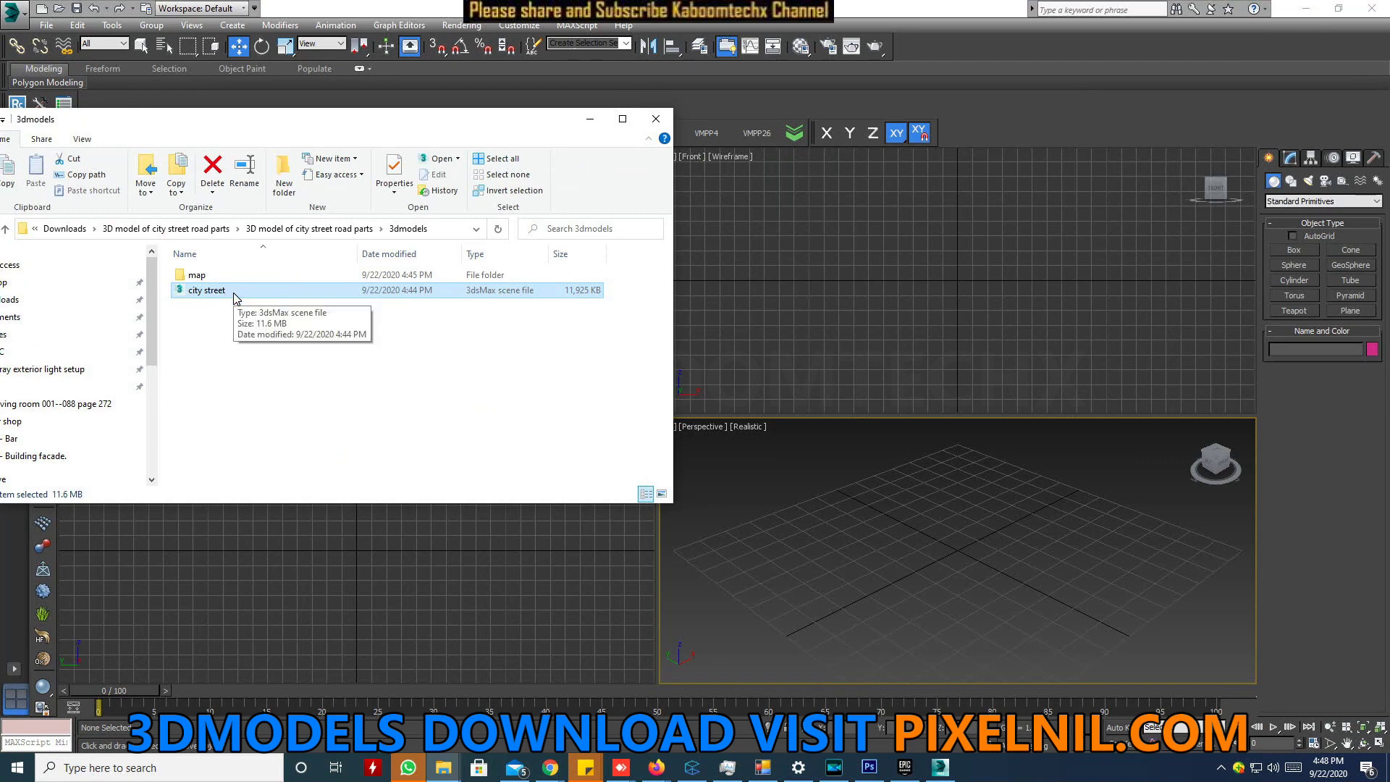
Open city street.max from the 3dmodels folder without saving the empty scene
left_click_drag(239, 295, 913, 521)
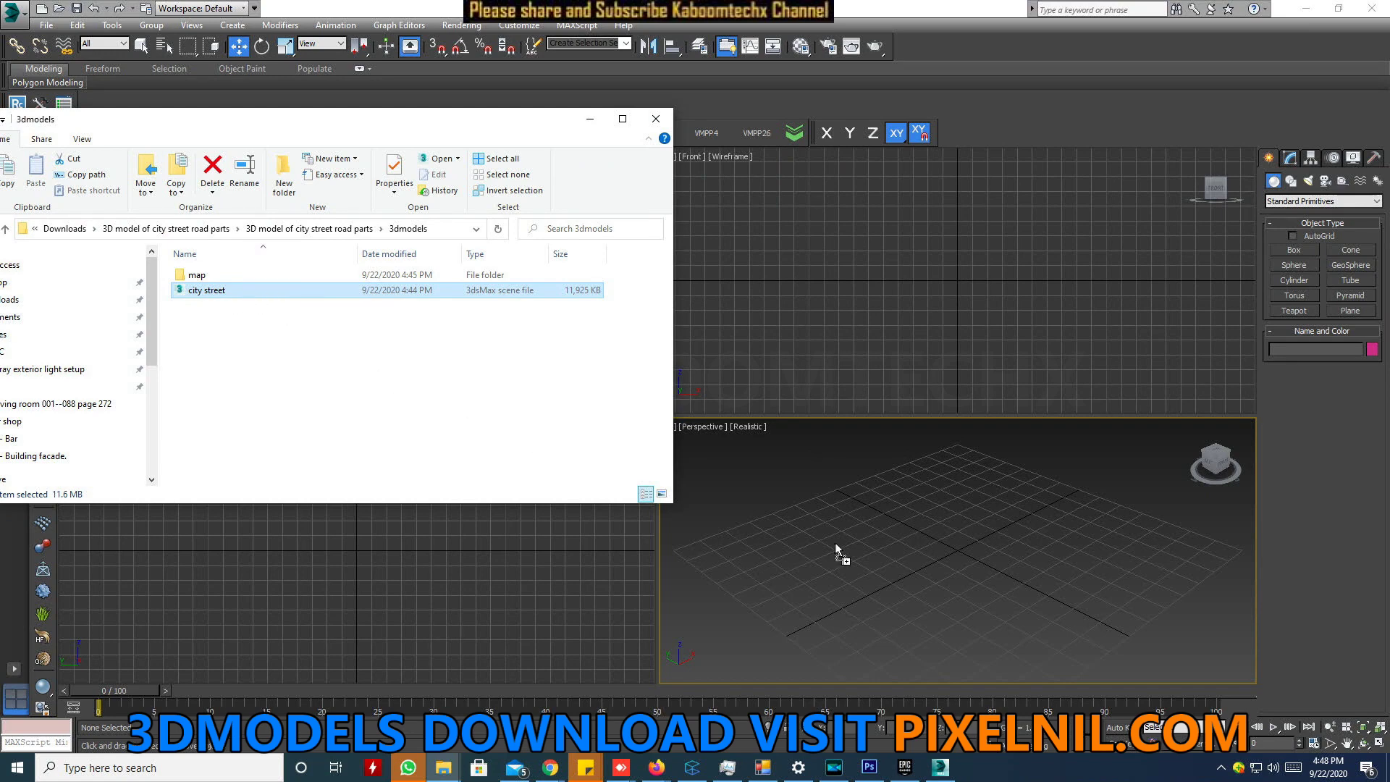
left_click(967, 530)
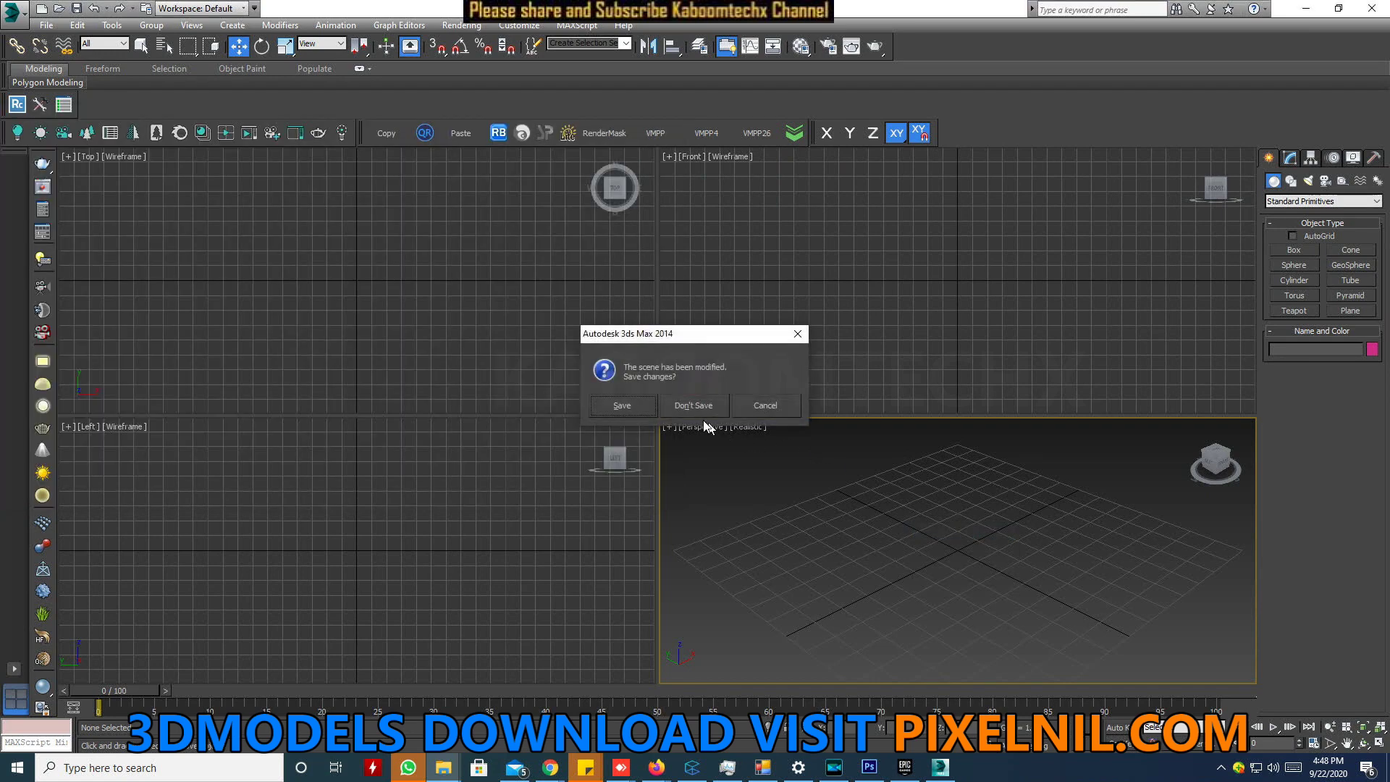
left_click(692, 405)
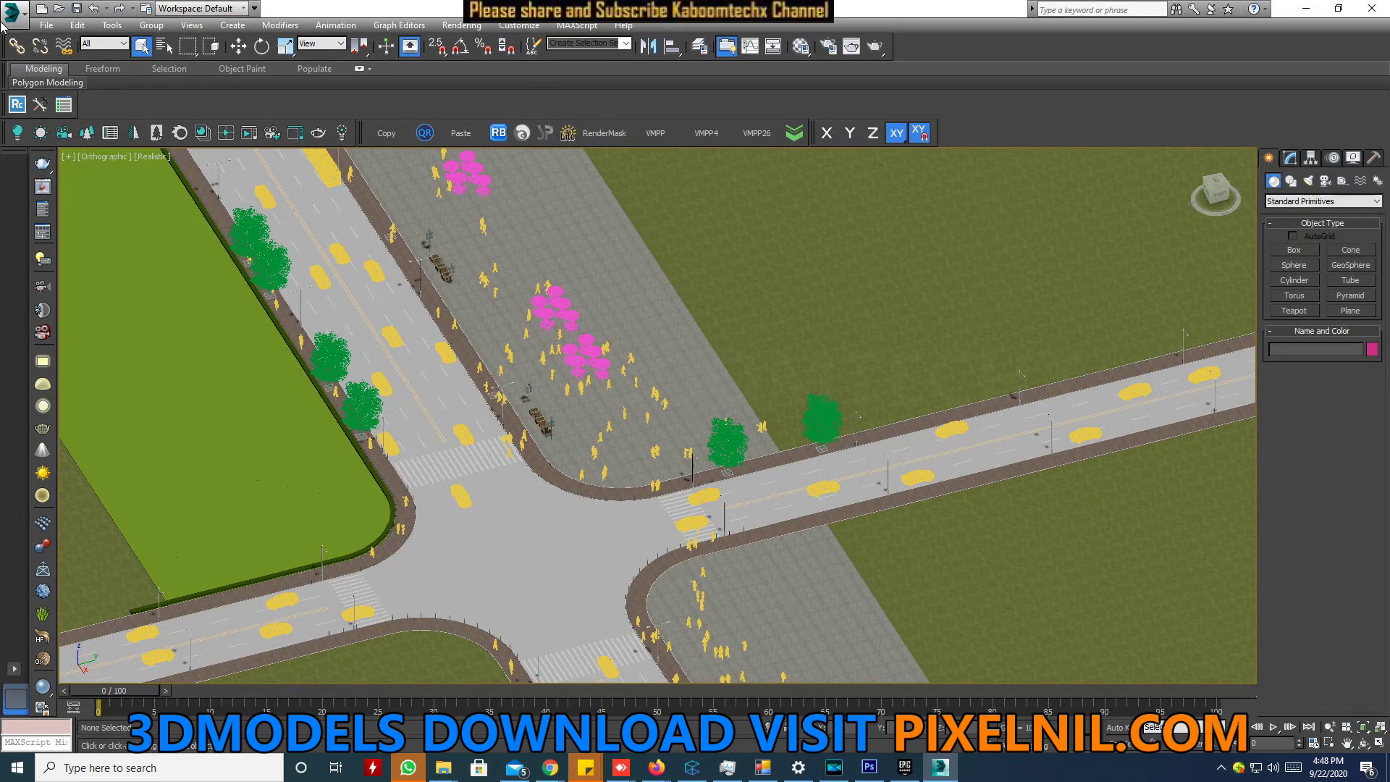
Reset 3ds Max to an empty scene and bring the 3dmodels folder window back
left_click(46, 25)
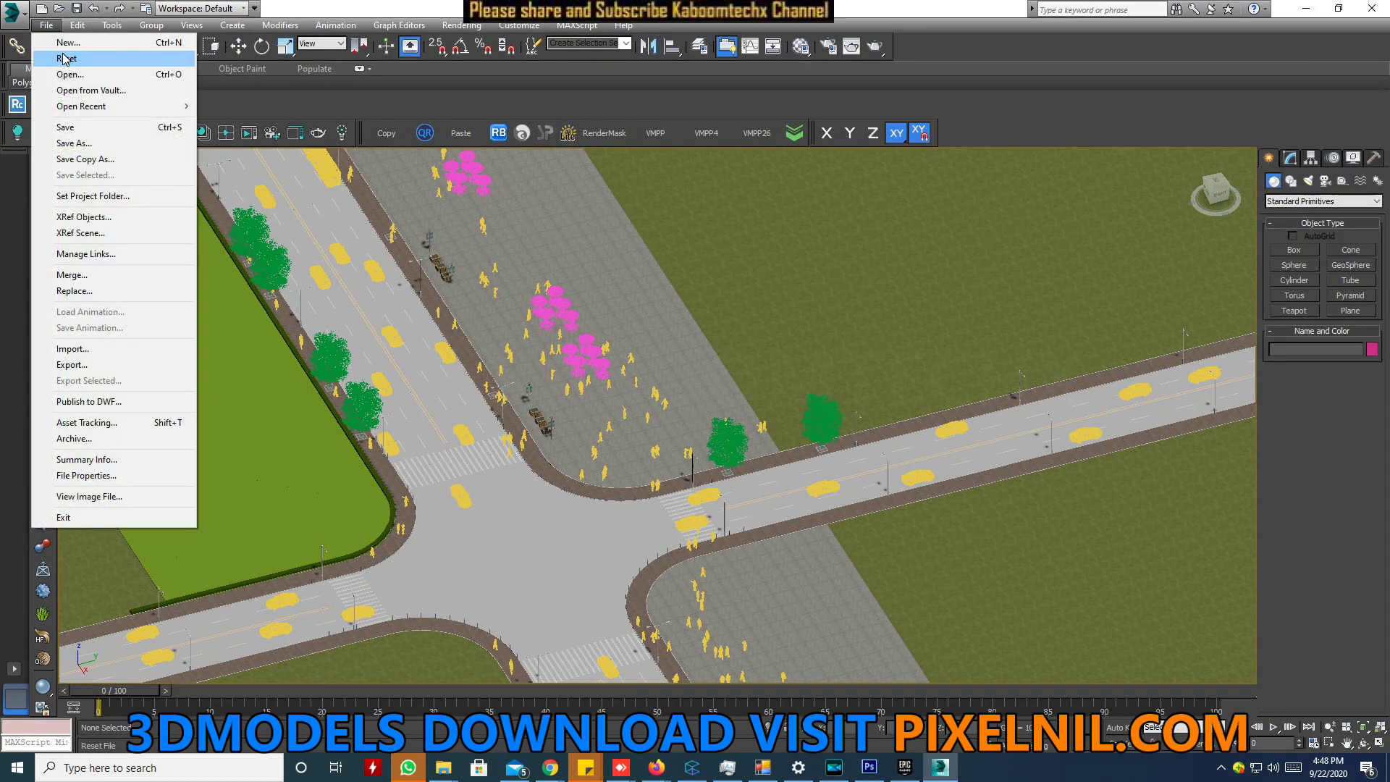
left_click(68, 56)
left_click(651, 407)
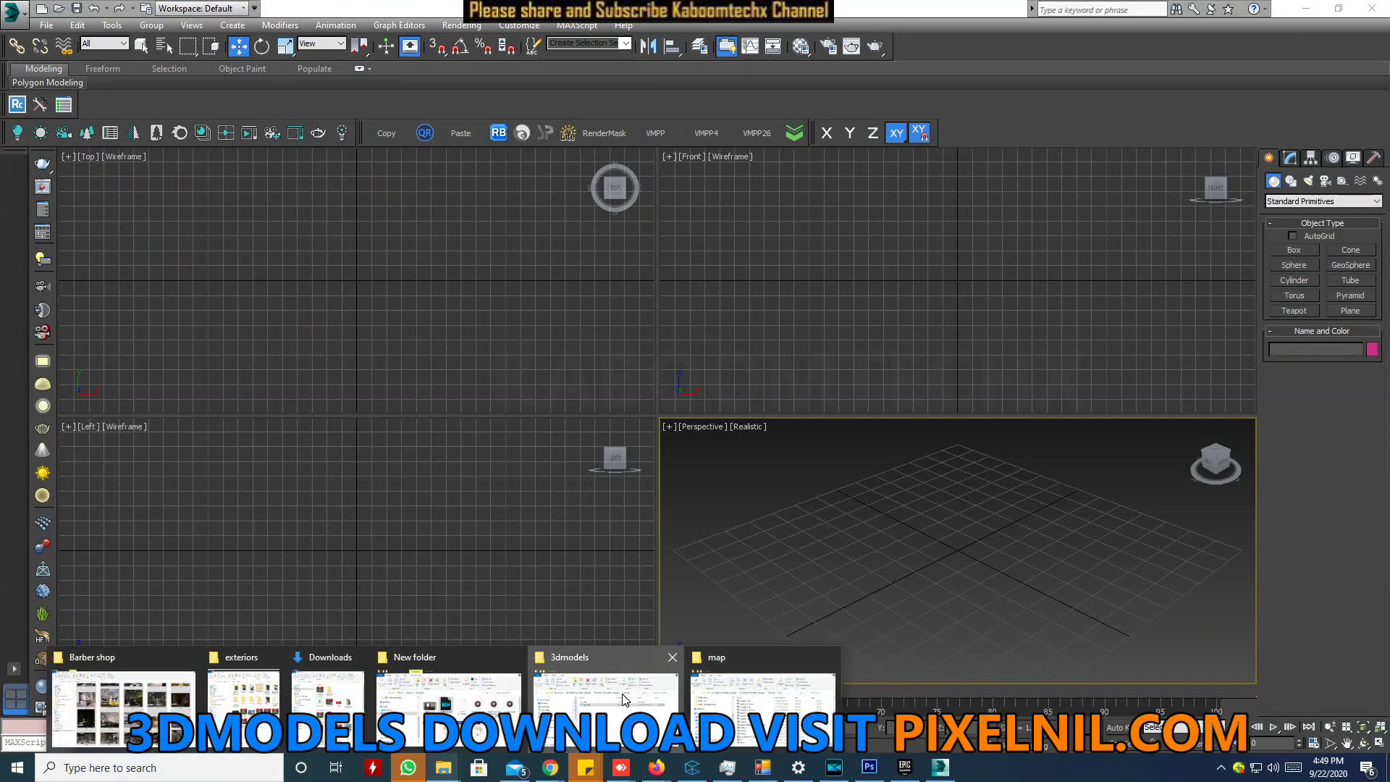
left_click(605, 688)
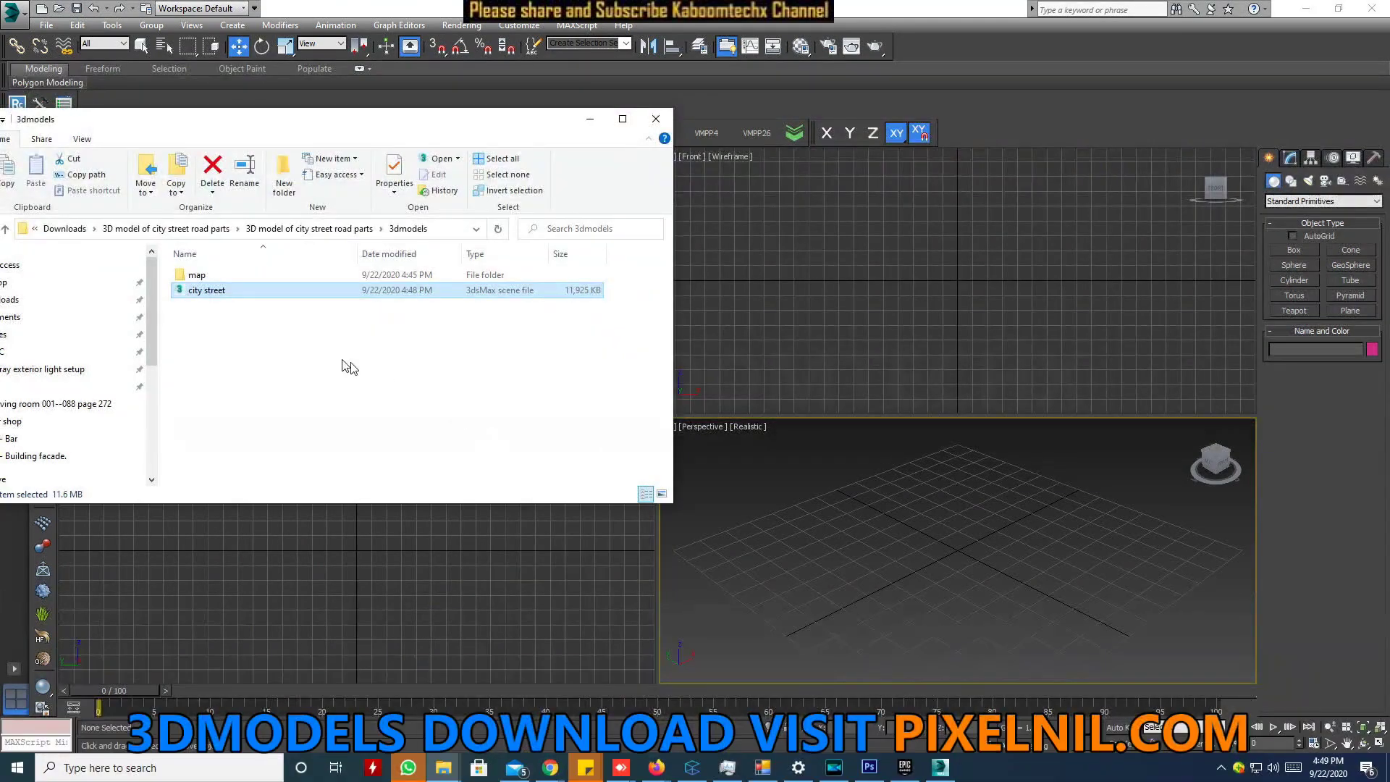
Merge city street.max into the empty scene and orbit around the merged road
left_click_drag(197, 297, 1010, 544)
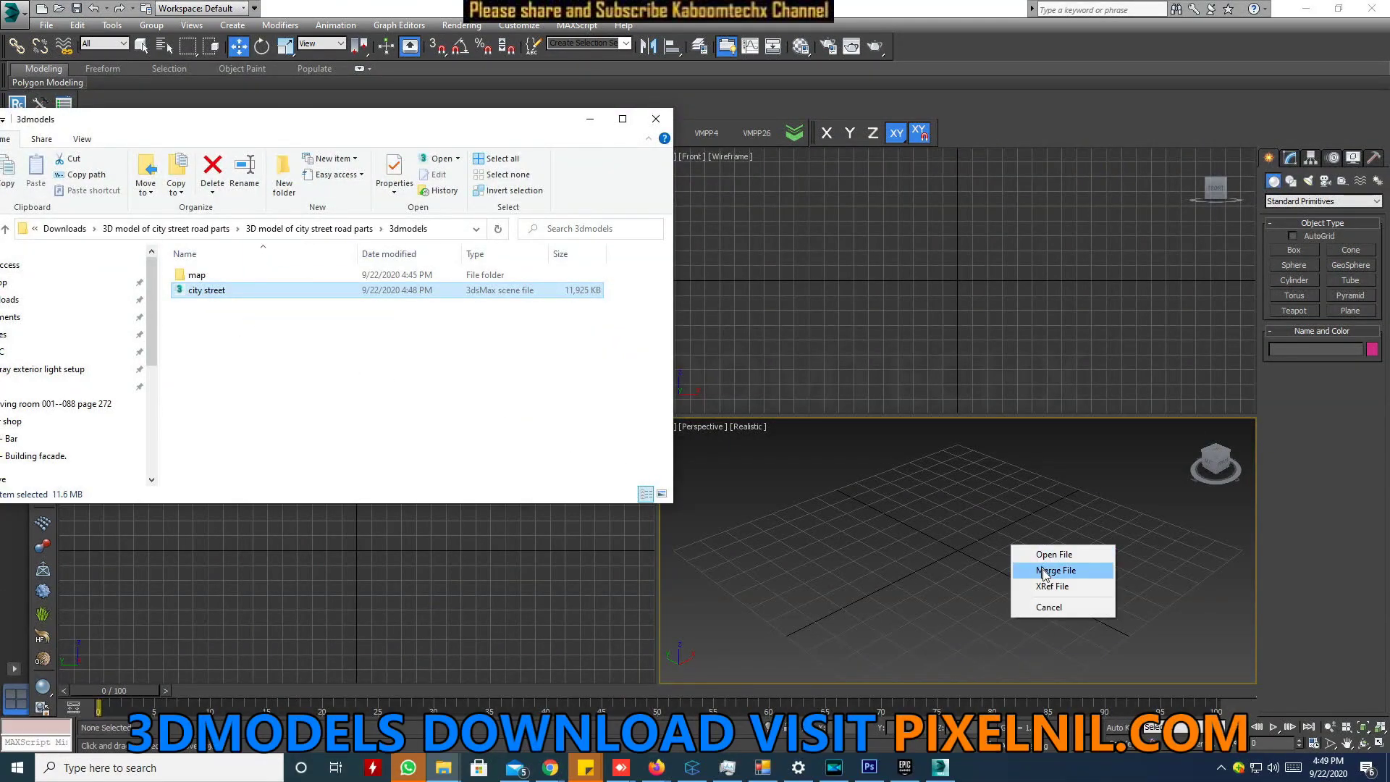
left_click(1044, 570)
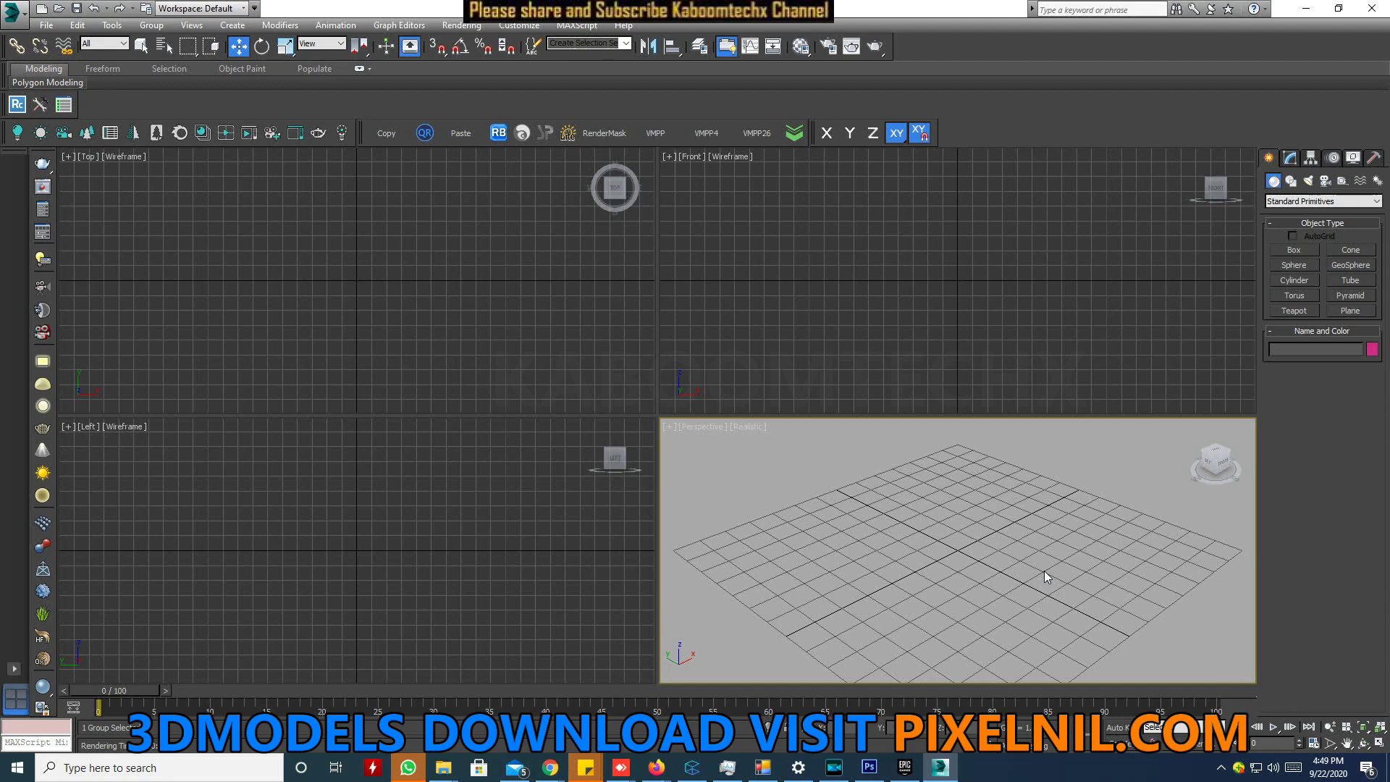
scroll(929, 577, "down", 3)
scroll(934, 579, "down", 2)
scroll(997, 613, "down", 2)
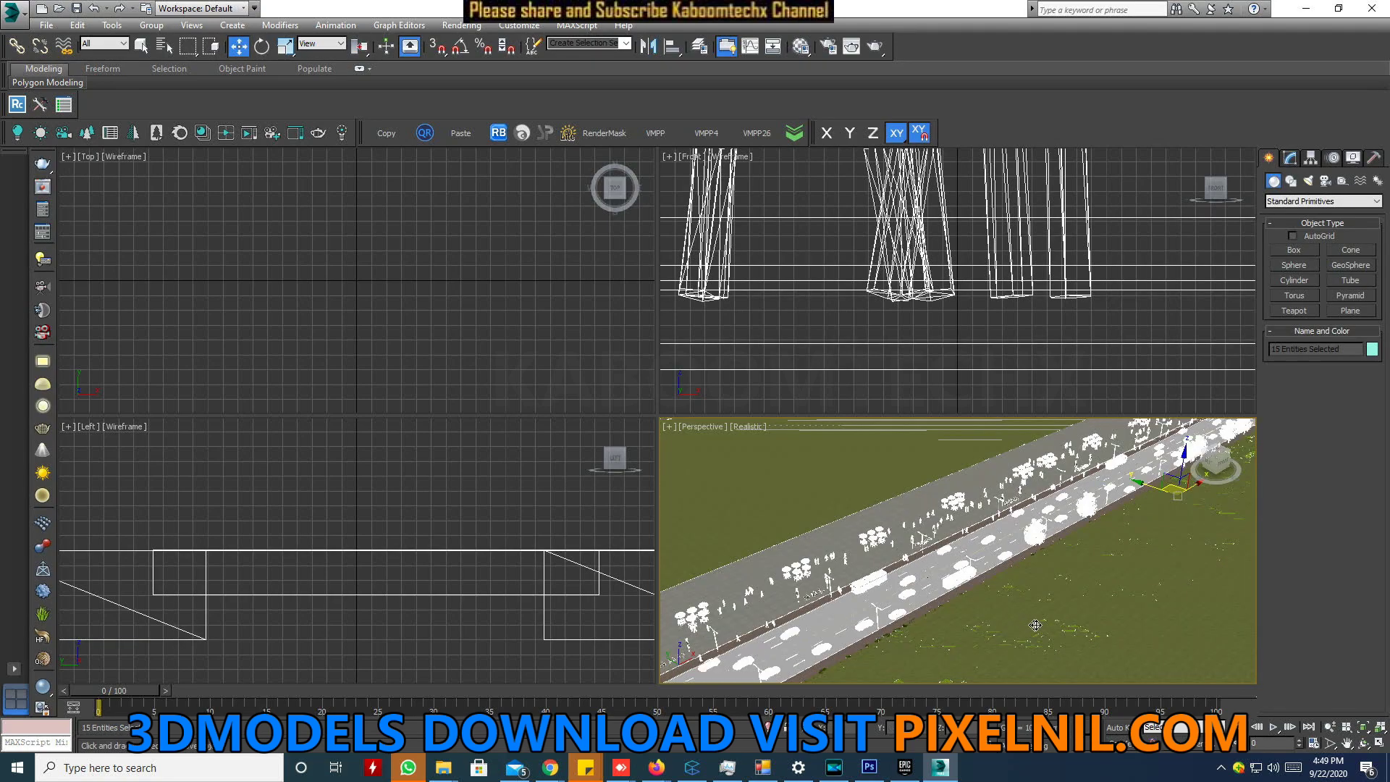
middle_click_drag(1035, 625, 1045, 628, "alt")
middle_click_drag(760, 435, 729, 427, "alt")
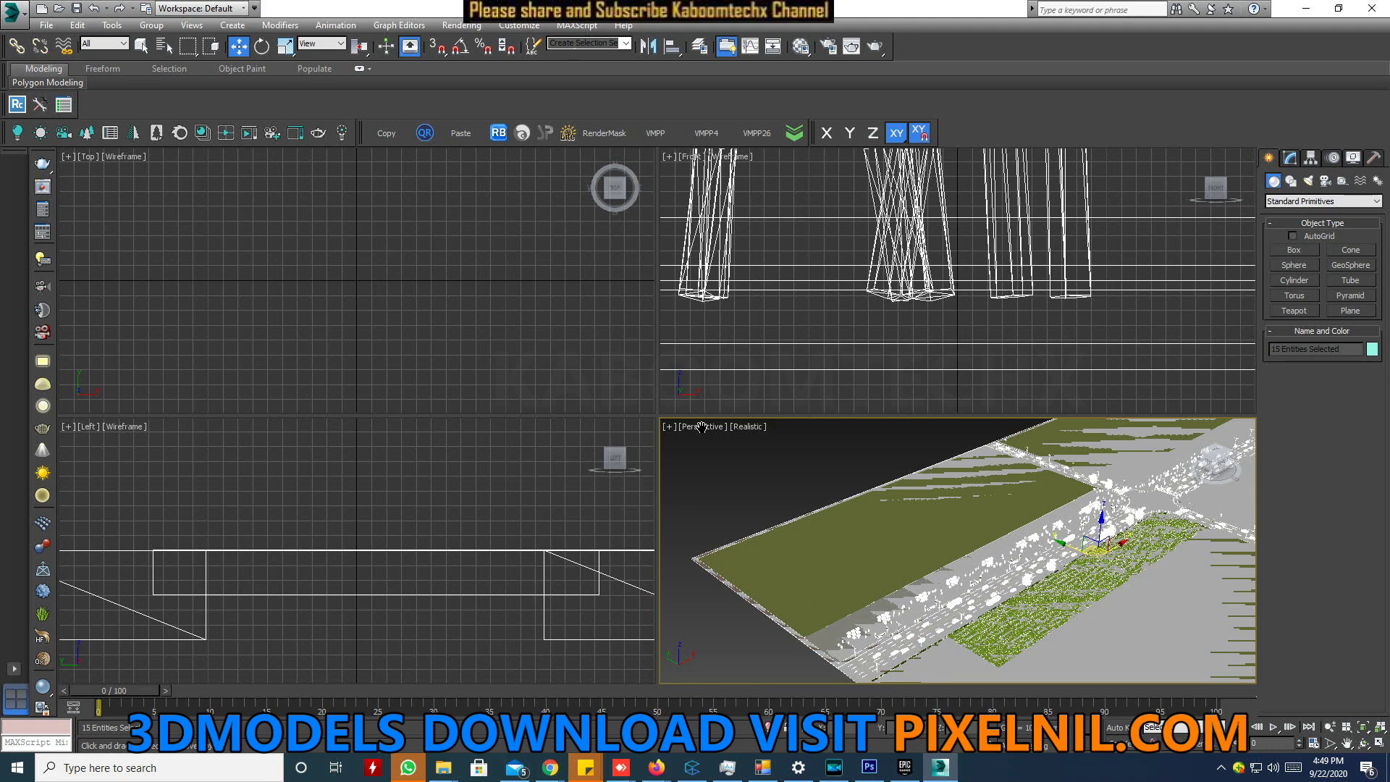
mouse_move(701, 427)
middle_mouse_down()
mouse_move(681, 456)
mouse_move(700, 436)
middle_mouse_up()
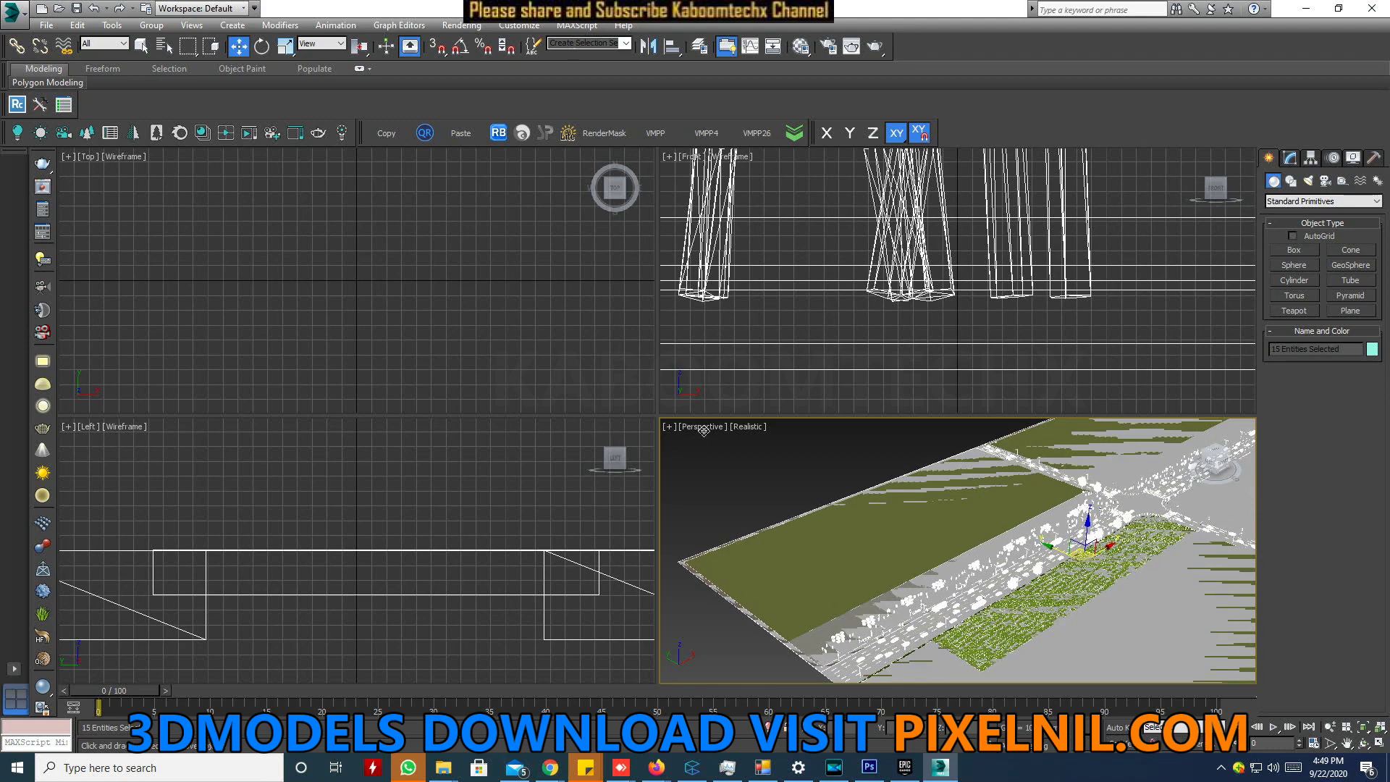
Switch the viewport to orthographic with U and maximize it with Alt+W, zooming in
left_click(703, 430)
left_click(753, 498)
key("u")
key("alt+w")
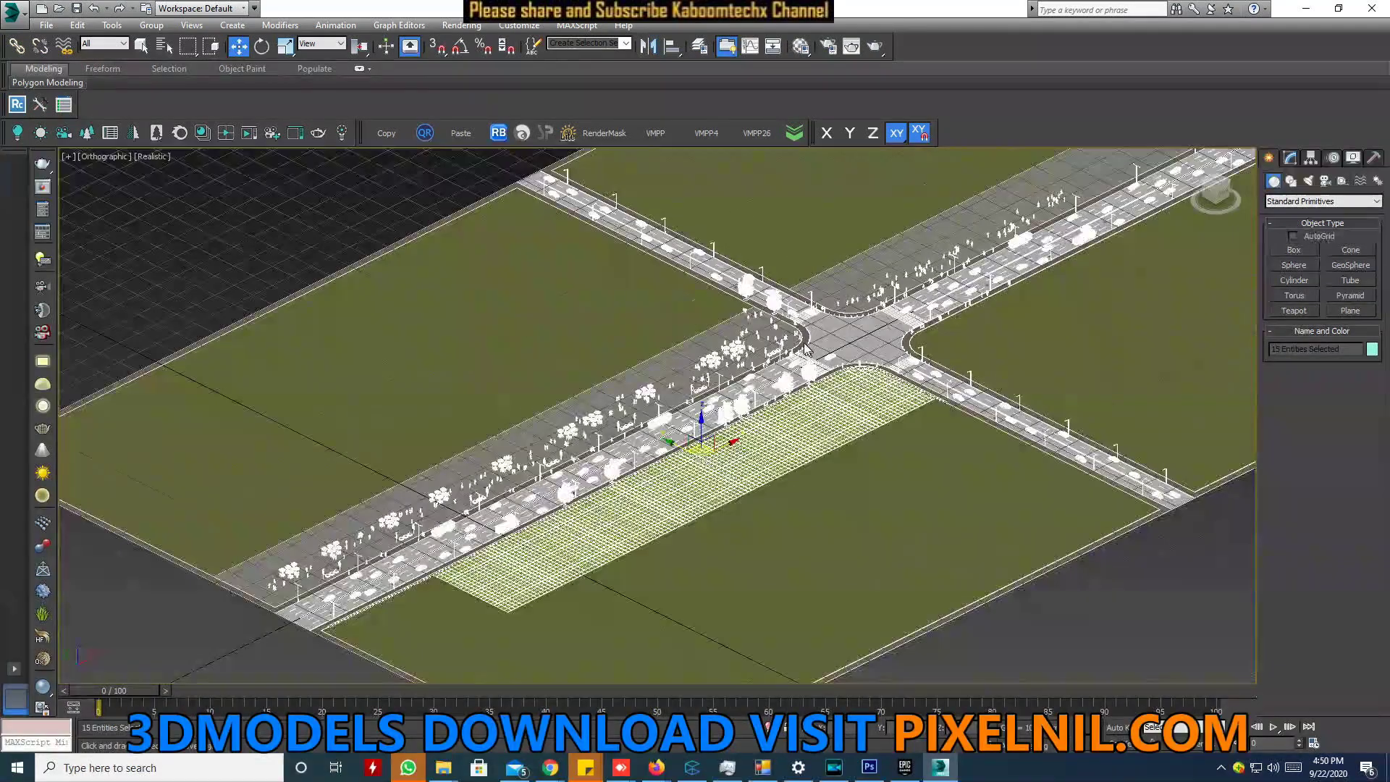
scroll(799, 346, "up", 1)
scroll(782, 340, "up", 2)
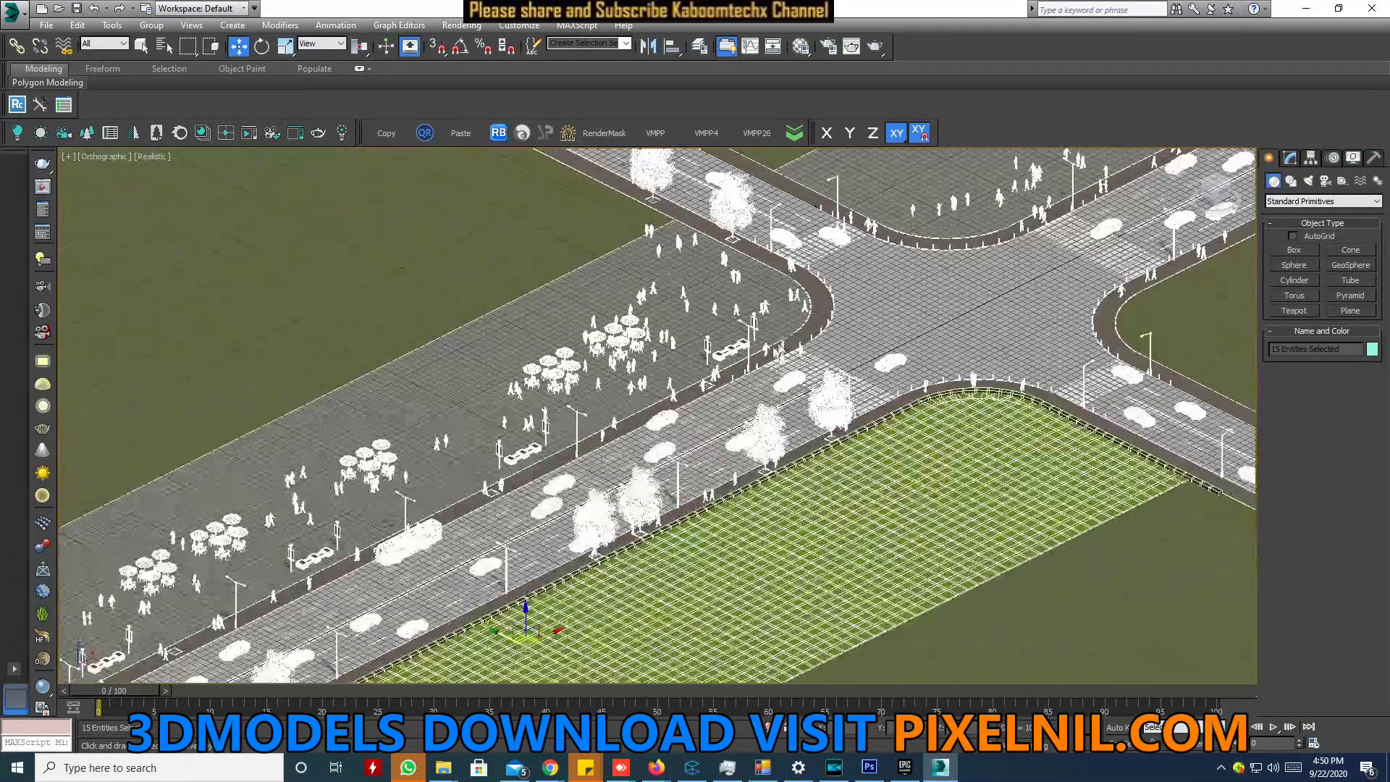
scroll(724, 326, "up", 3)
scroll(662, 311, "up", 3)
scroll(564, 322, "up", 3)
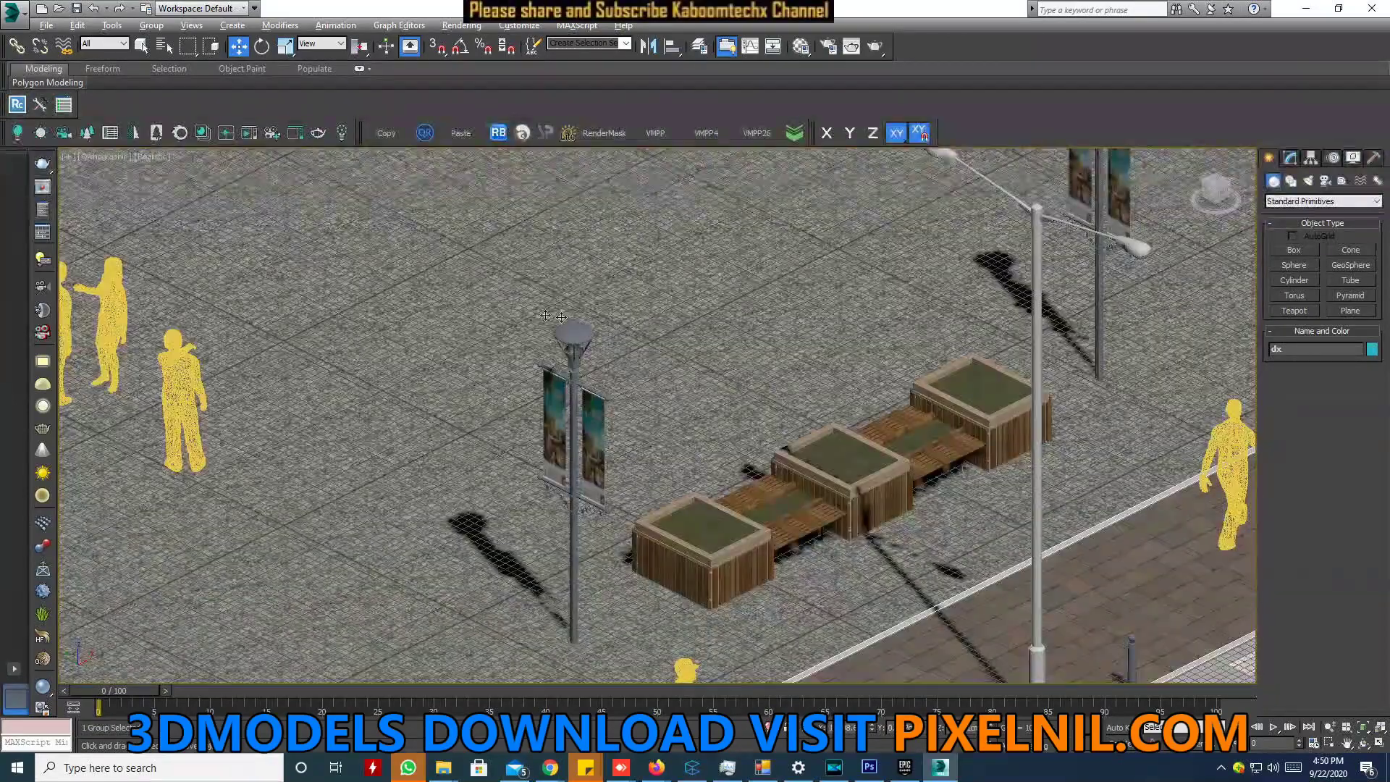
left_click(157, 163)
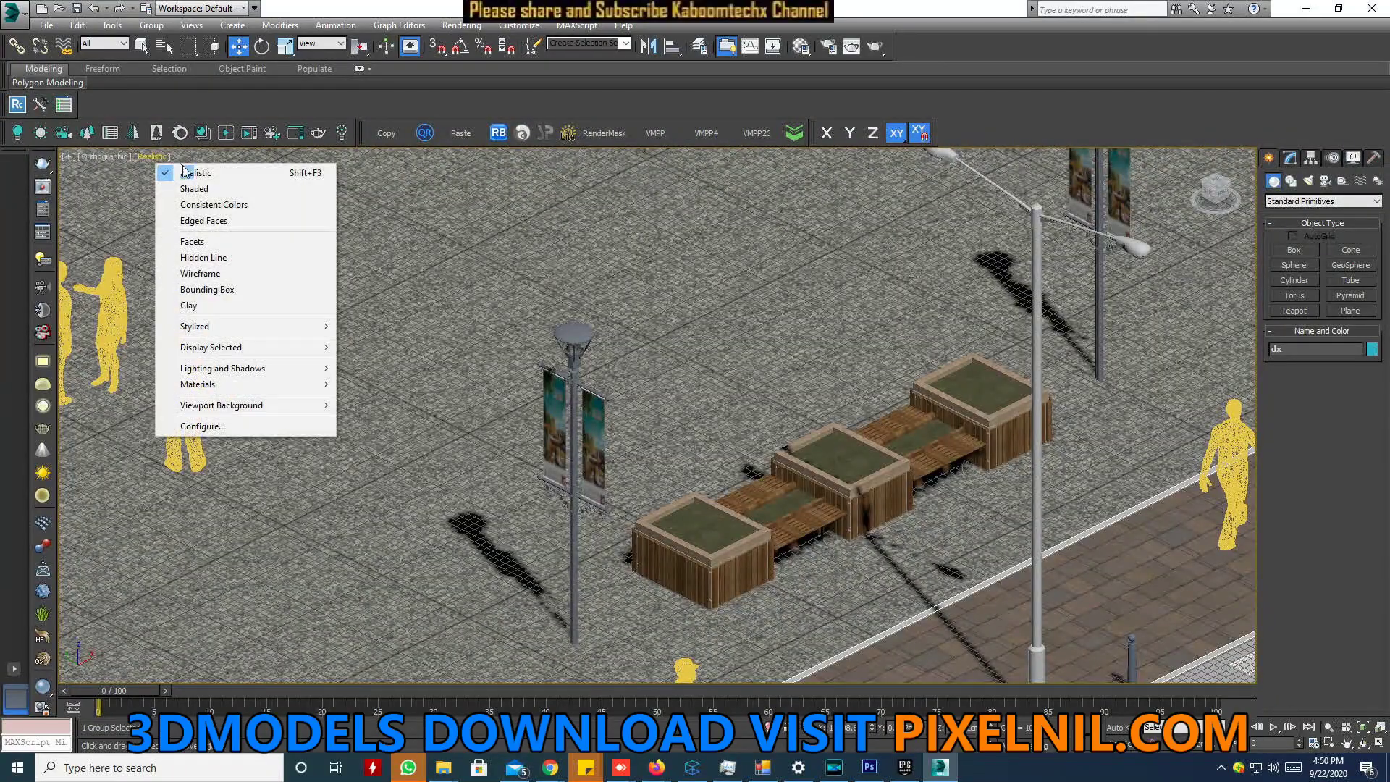
Set the viewport display to Shaded mode
left_click(184, 188)
scroll(727, 449, "down", 3)
scroll(727, 449, "down", 5)
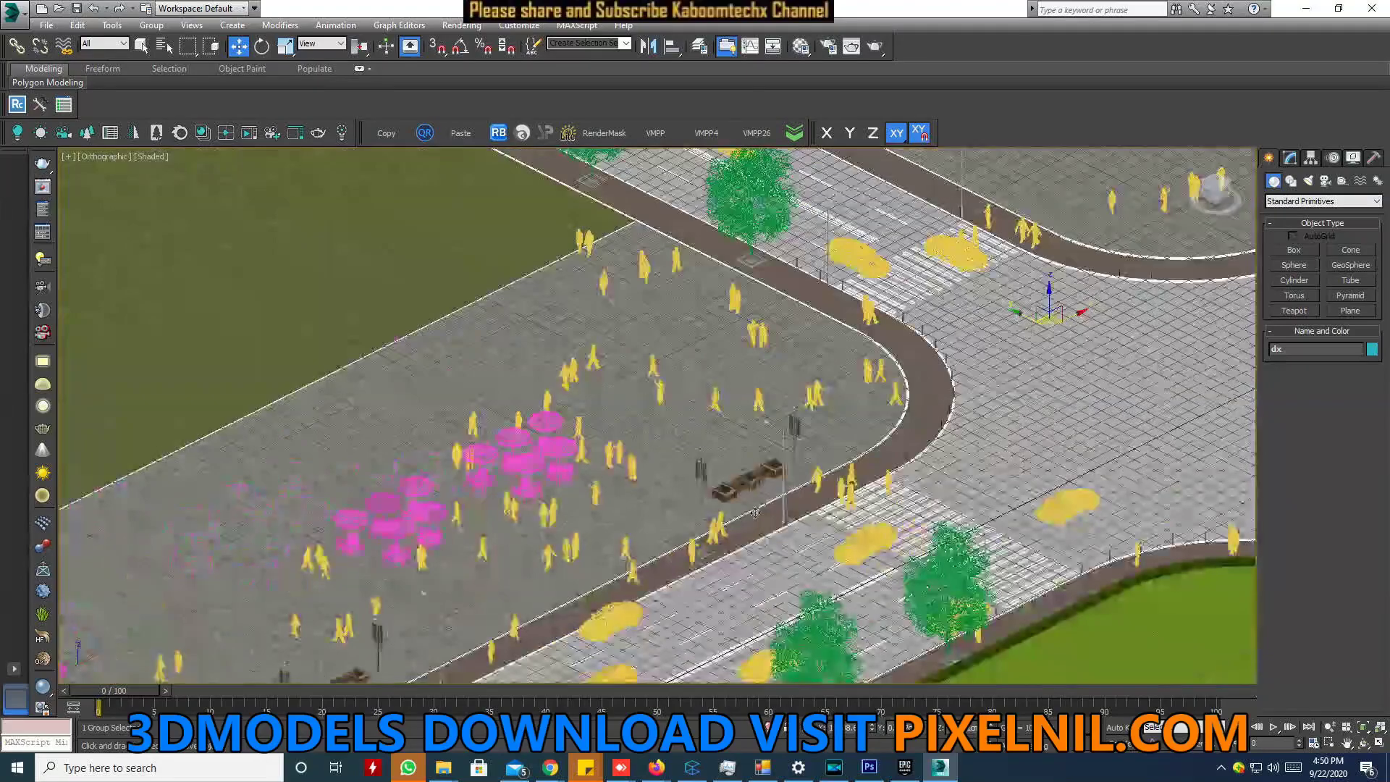
scroll(797, 499, "up", 1)
scroll(833, 517, "up", 4)
scroll(857, 531, "up", 2)
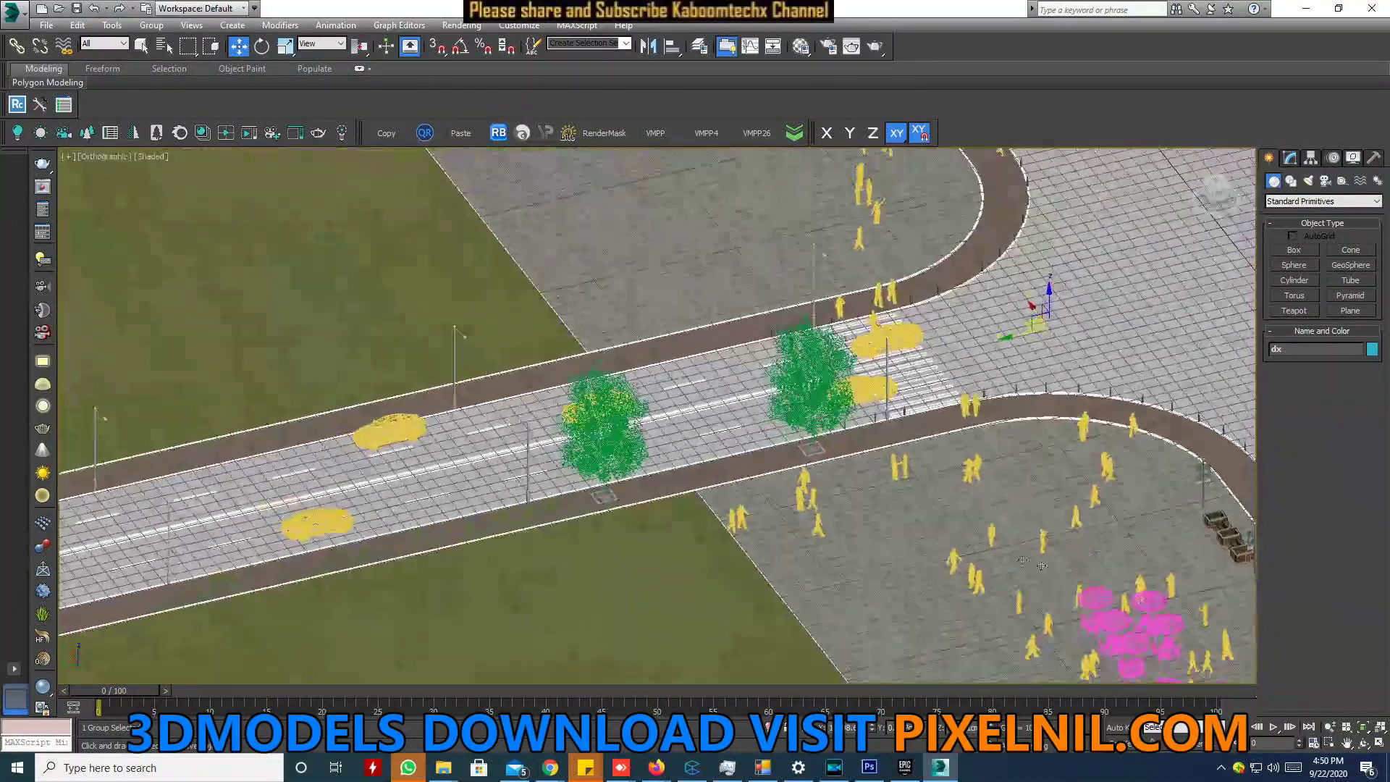
Pan and zoom over the plaza to inspect the people meshes and pink objects
mouse_move(955, 565)
middle_mouse_down()
mouse_move(766, 506)
mouse_move(779, 407)
middle_mouse_up()
scroll(780, 406, "up", 2)
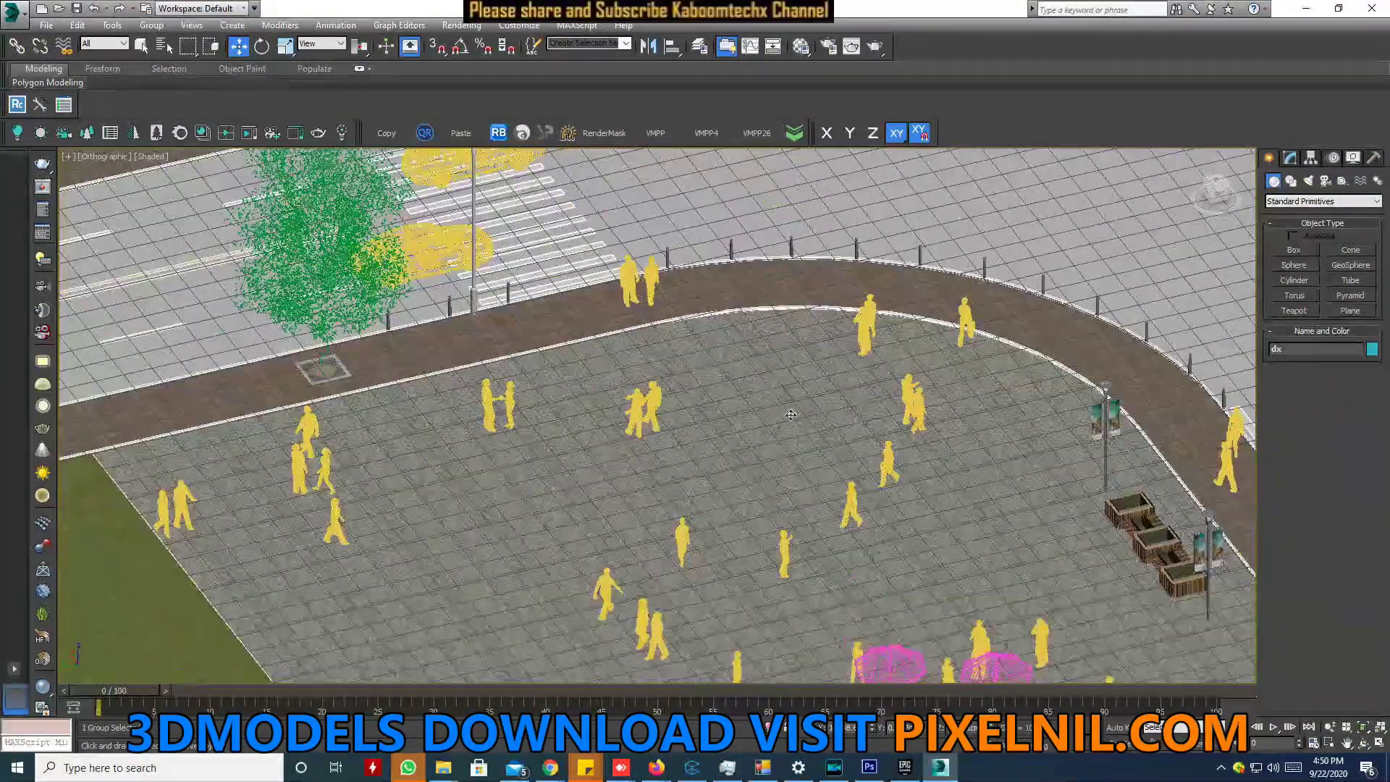
scroll(832, 402, "up", 2)
scroll(890, 397, "up", 1)
scroll(946, 394, "up", 2)
scroll(946, 393, "down", 1)
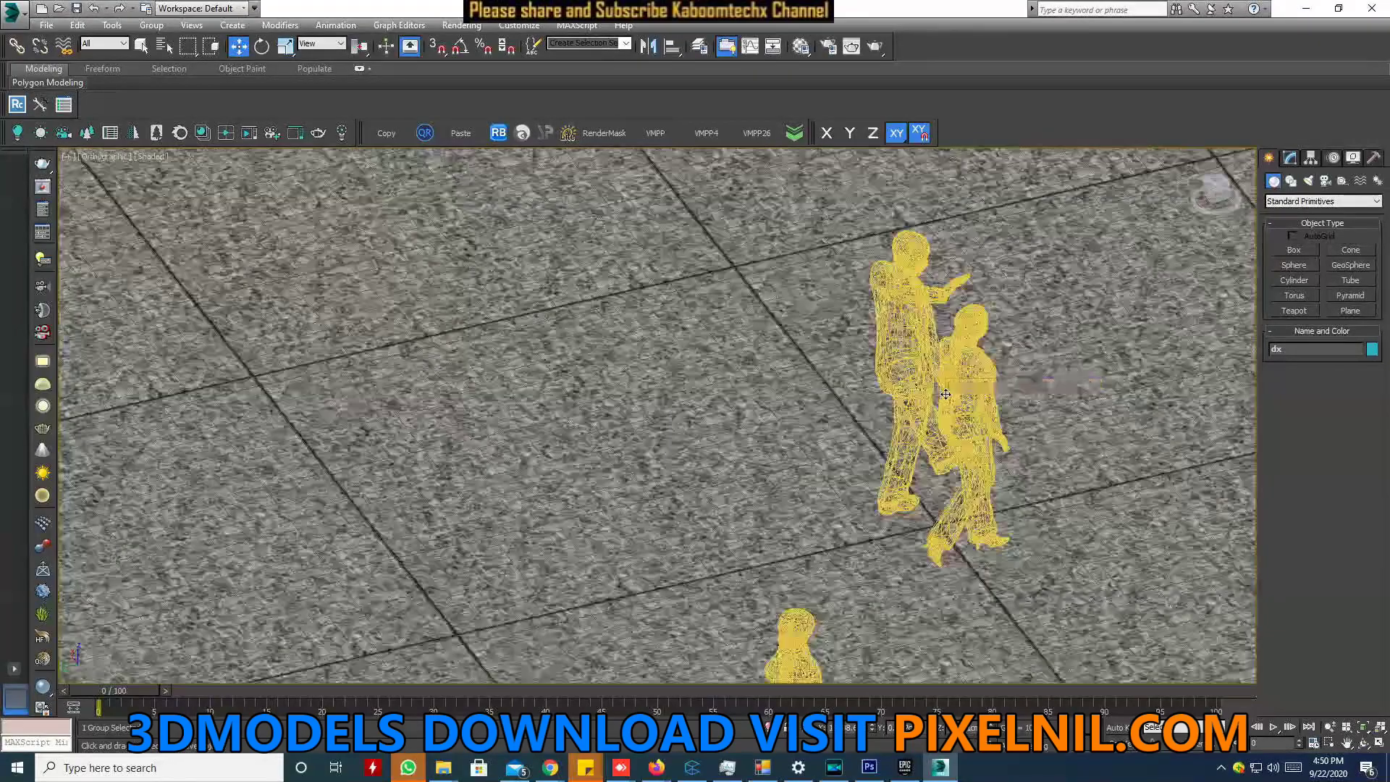
scroll(955, 409, "down", 3)
scroll(974, 435, "down", 2)
scroll(993, 456, "down", 1)
scroll(993, 456, "down", 2)
scroll(905, 434, "up", 1)
scroll(856, 421, "up", 1)
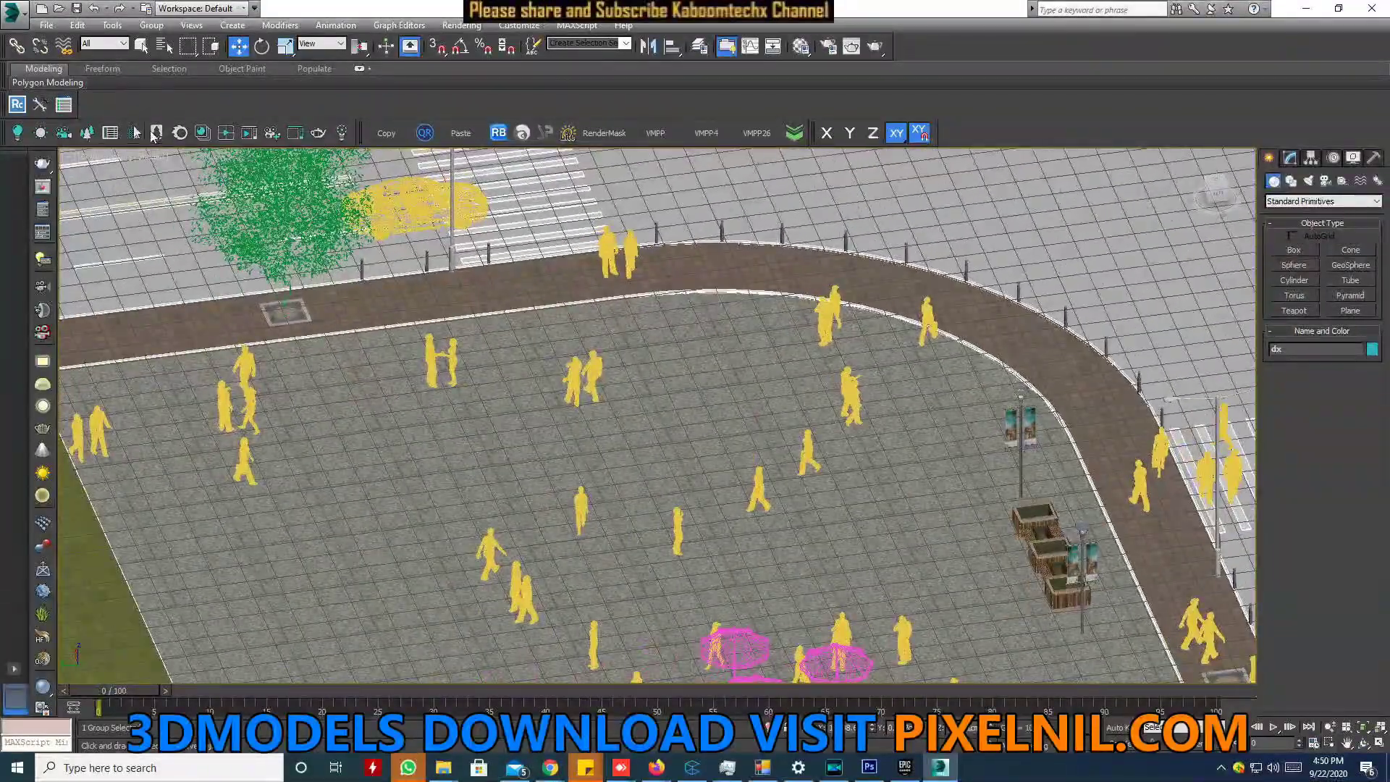
left_click(102, 165)
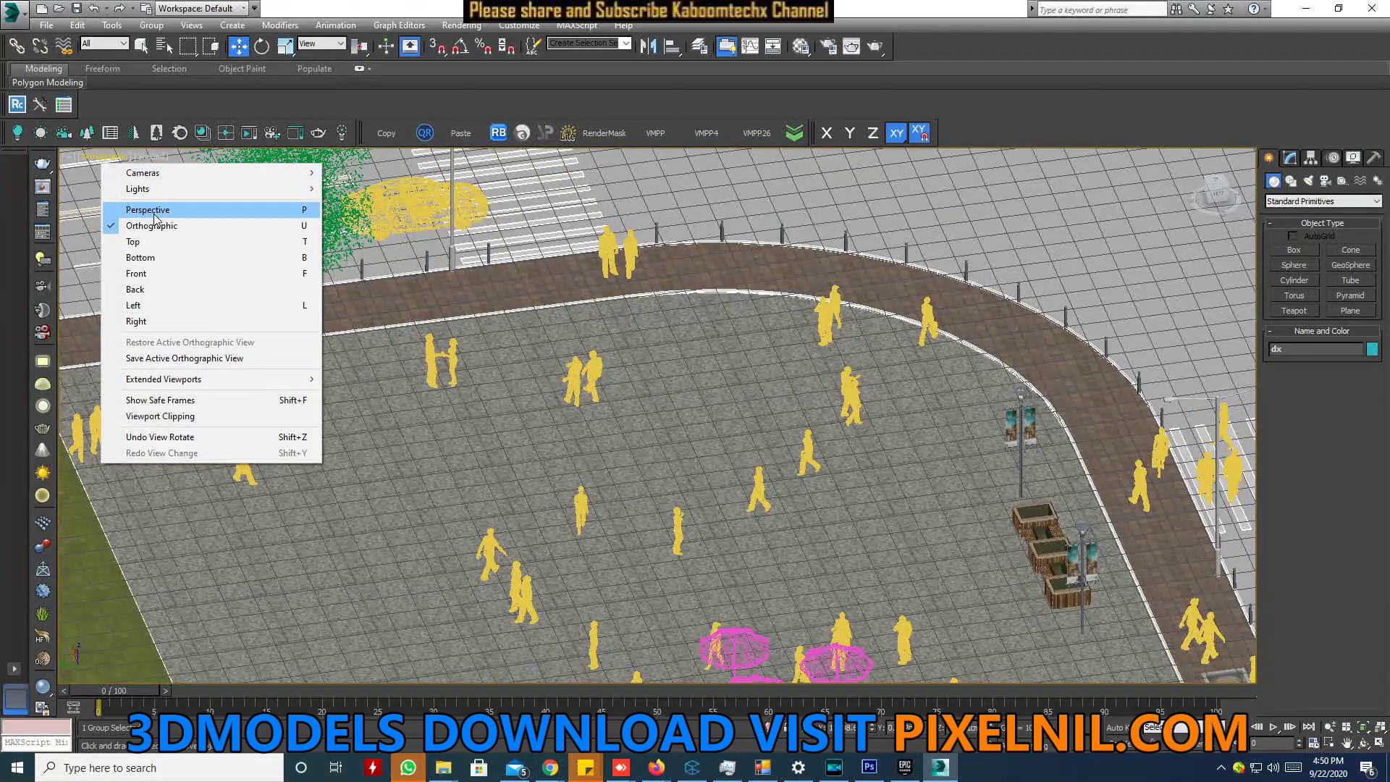
Switch the viewport back to Perspective and pan around the intersection
left_click(148, 209)
scroll(748, 386, "down", 3)
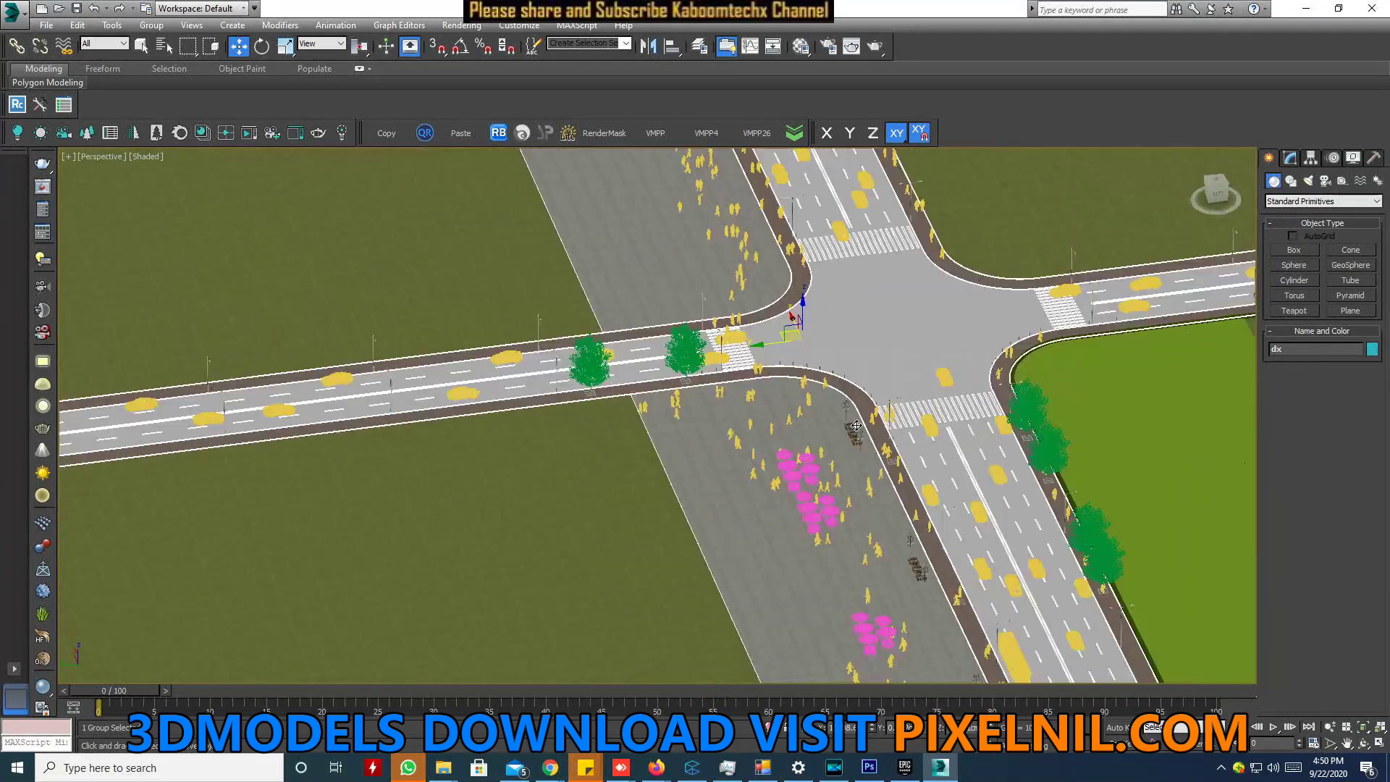
scroll(860, 419, "down", 1)
scroll(860, 419, "down", 1)
mouse_move(754, 301)
middle_mouse_down()
mouse_move(879, 395)
mouse_move(1072, 426)
middle_mouse_up()
scroll(1079, 420, "up", 1)
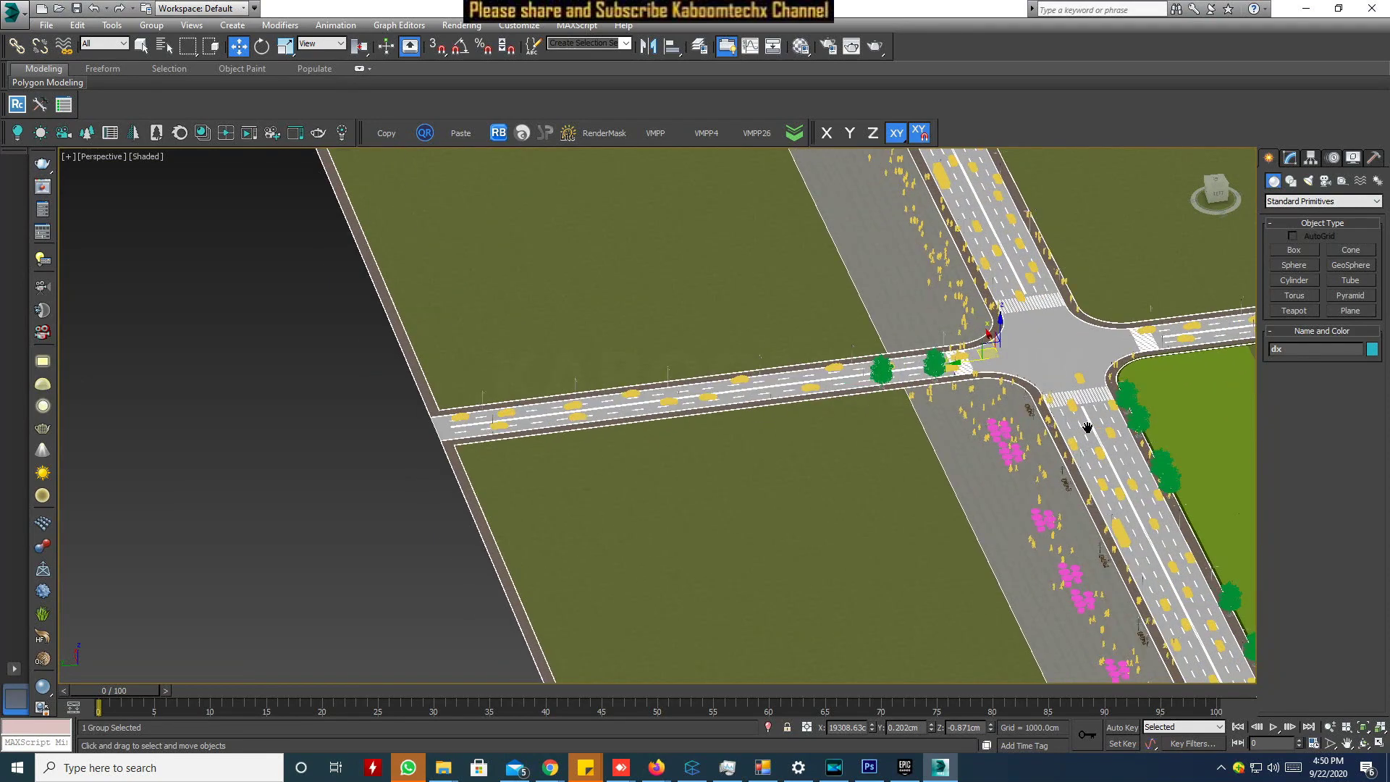
scroll(1078, 405, "up", 2)
scroll(987, 425, "up", 2)
scroll(868, 409, "up", 2)
scroll(724, 396, "up", 2)
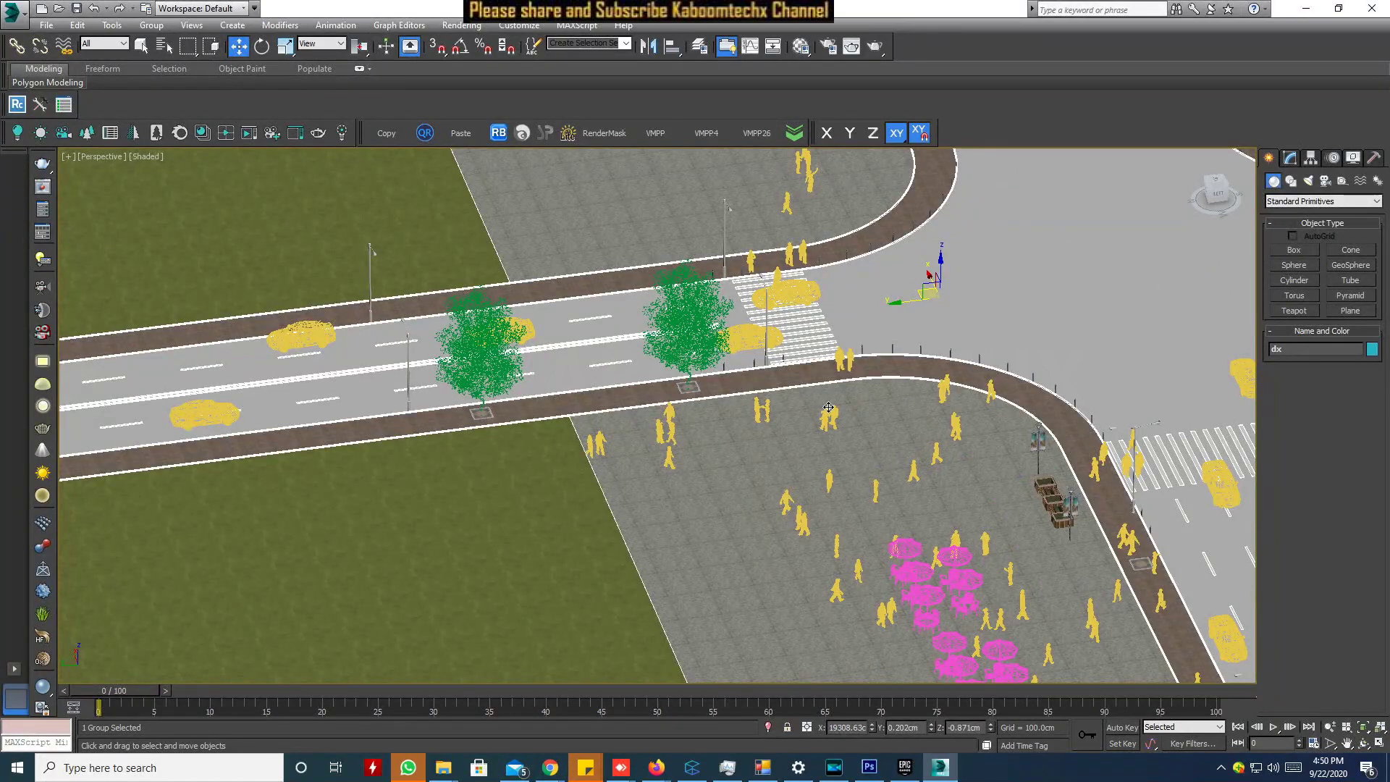
Frame the whole street model with Z, then zoom in on the main intersection
key("z")
scroll(974, 465, "down", 2)
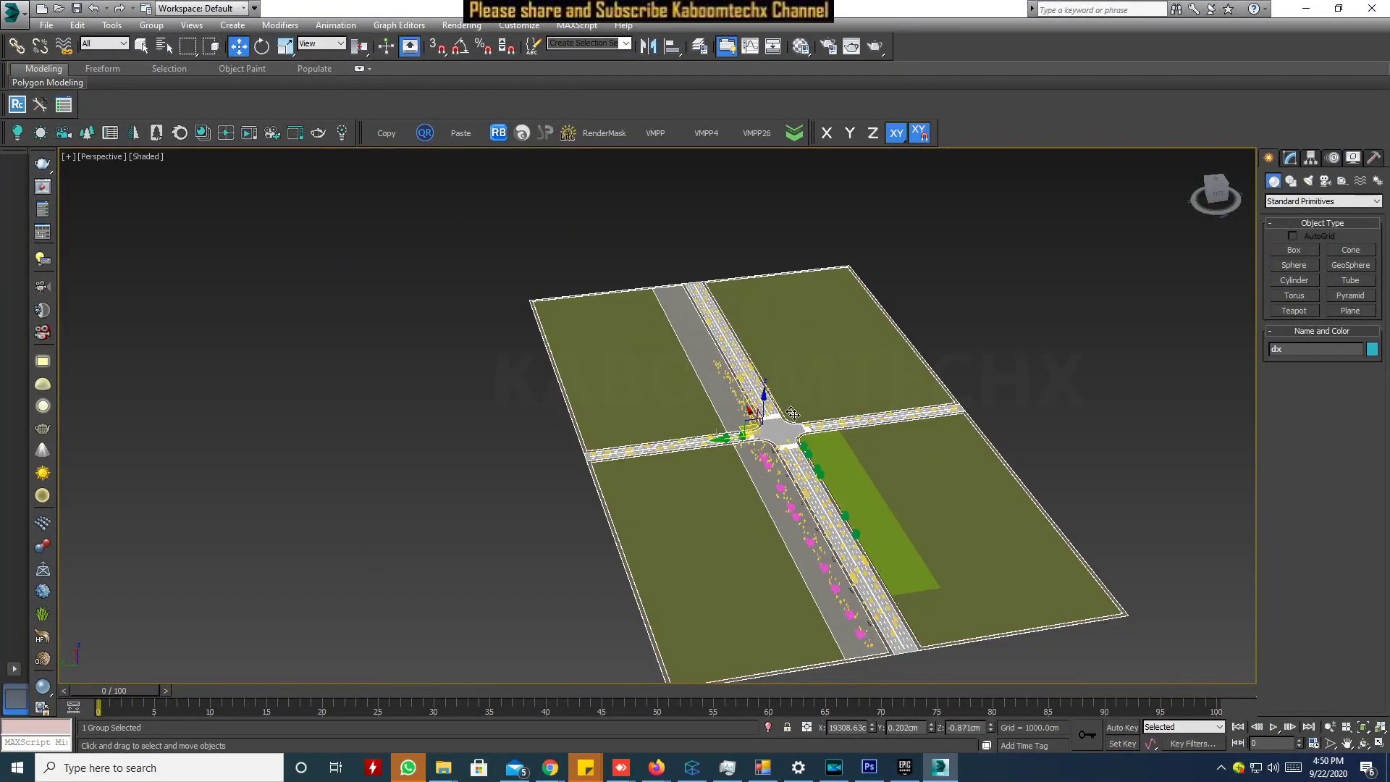
scroll(807, 432, "up", 2)
scroll(807, 435, "up", 2)
scroll(805, 441, "up", 2)
scroll(802, 454, "up", 3)
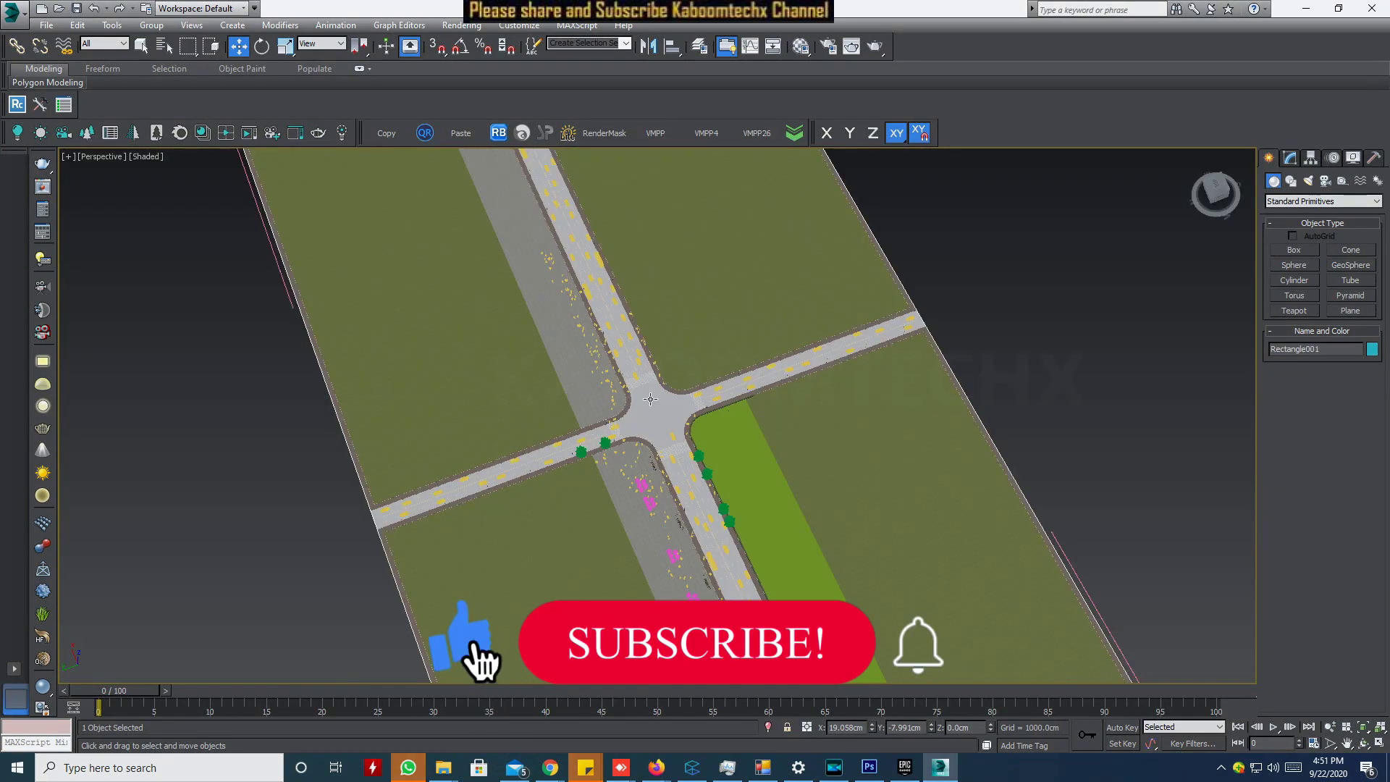
scroll(615, 376, "up", 2)
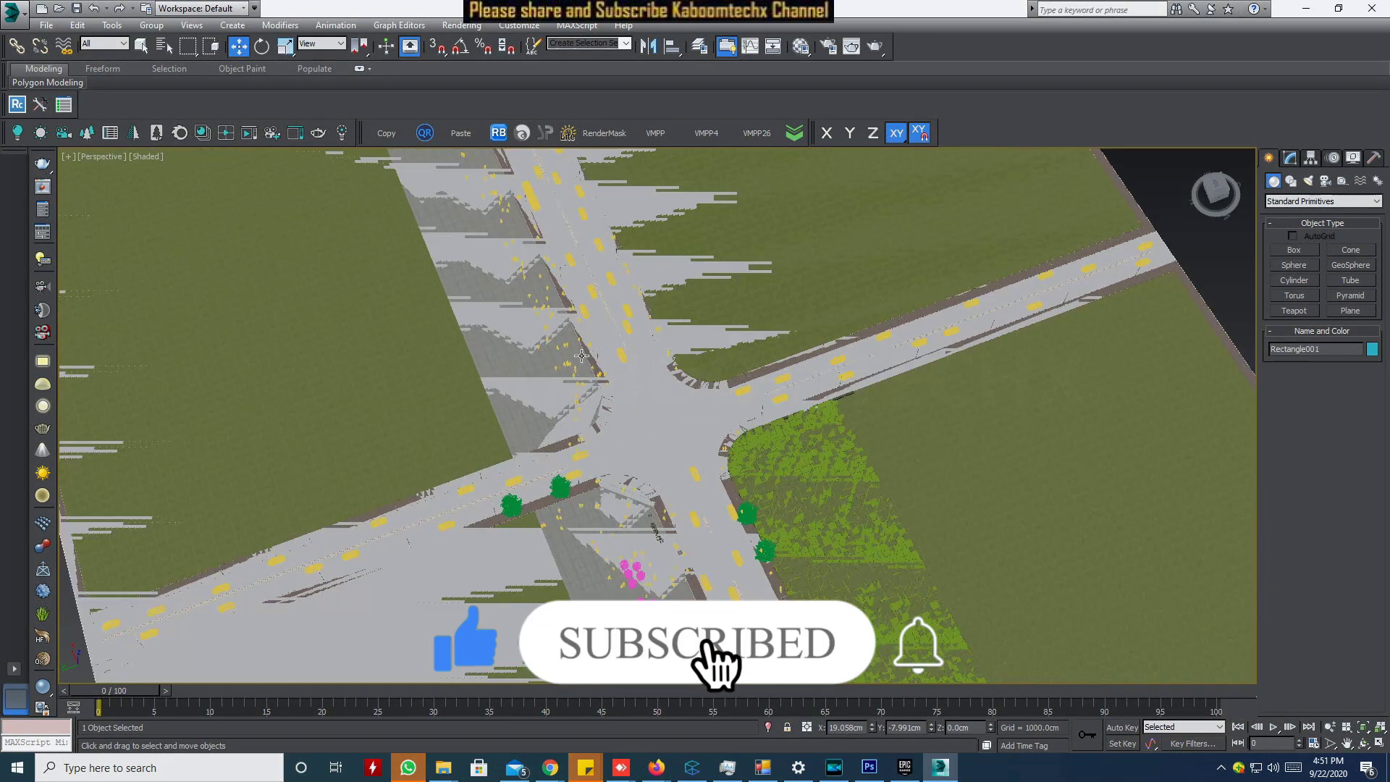
scroll(582, 355, "up", 2)
scroll(582, 355, "up", 2)
scroll(581, 355, "up", 1)
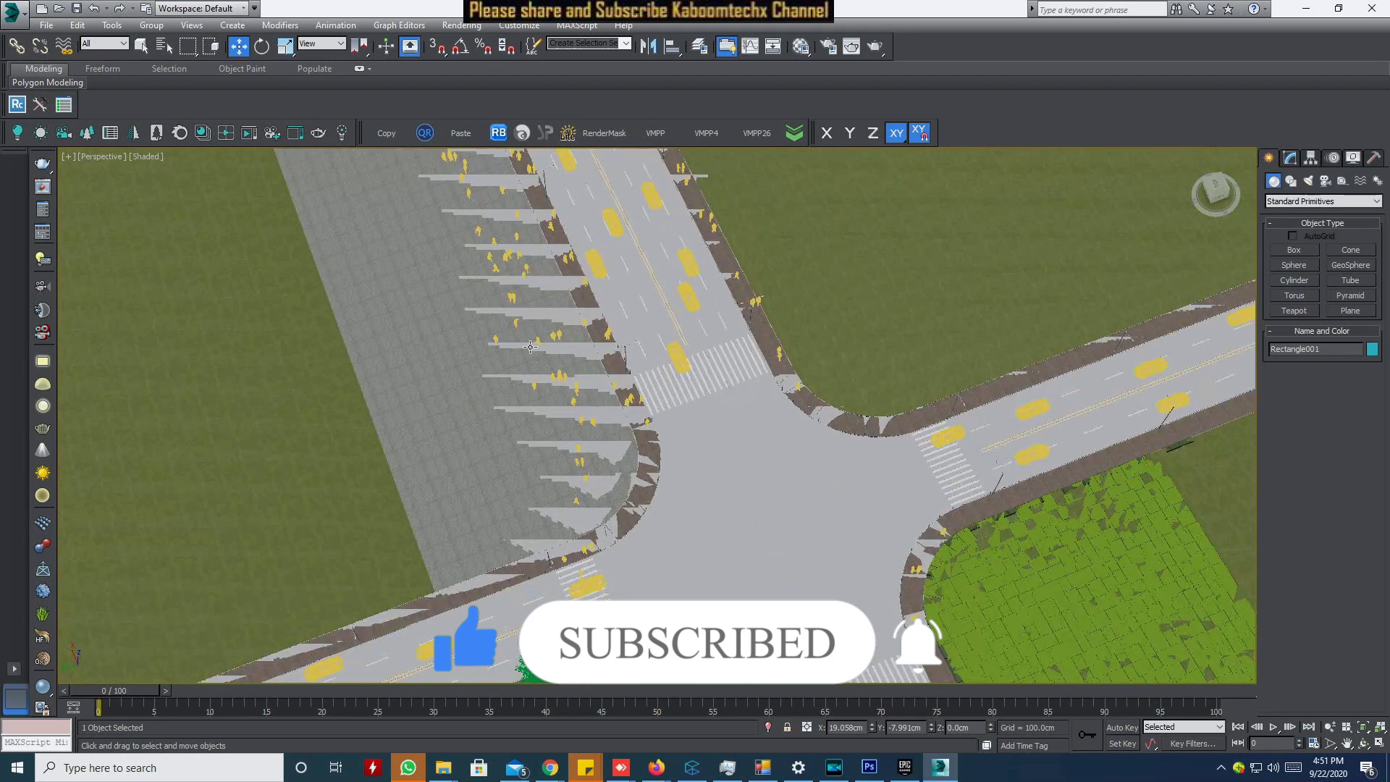
left_click(67, 155)
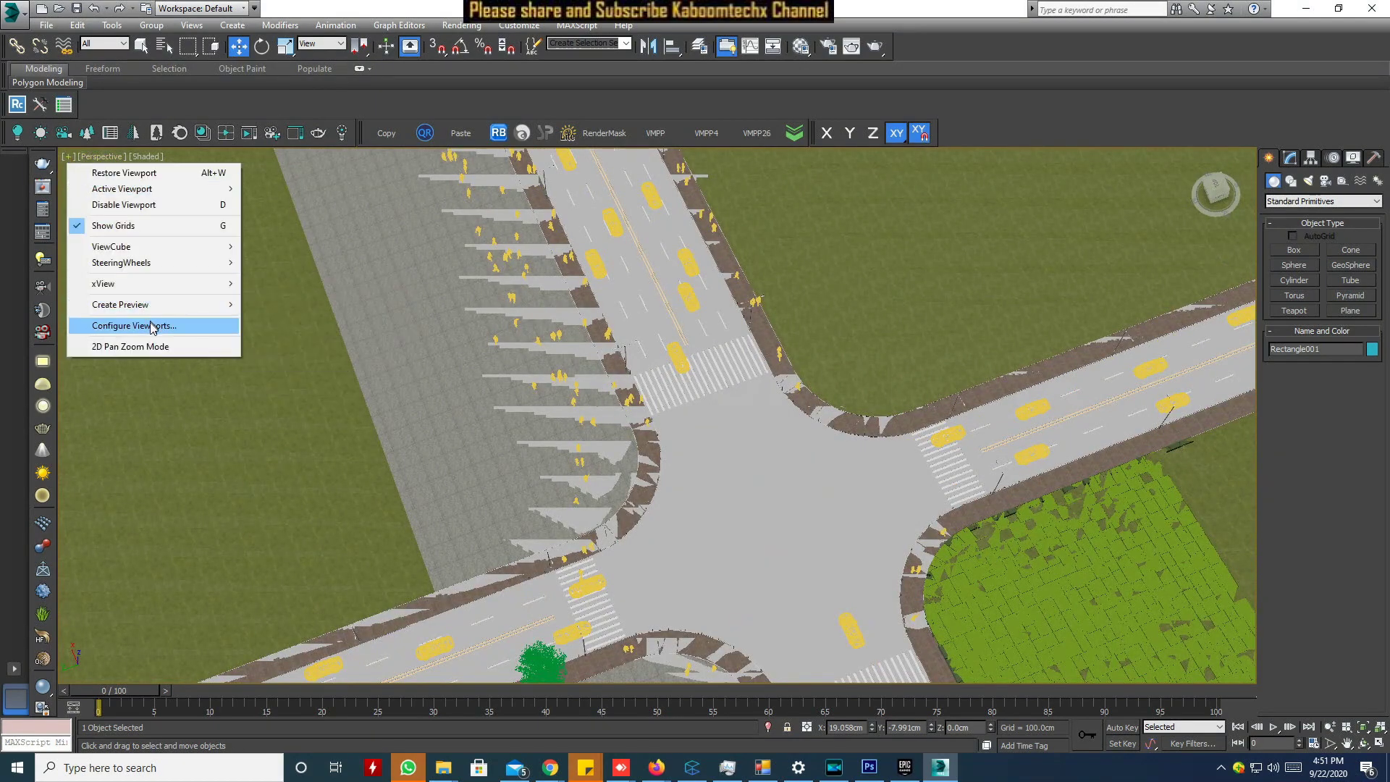
Enable Viewport Clipping, test the clip slider, restore full geometry, and orbit to a lower angle
left_click(108, 156)
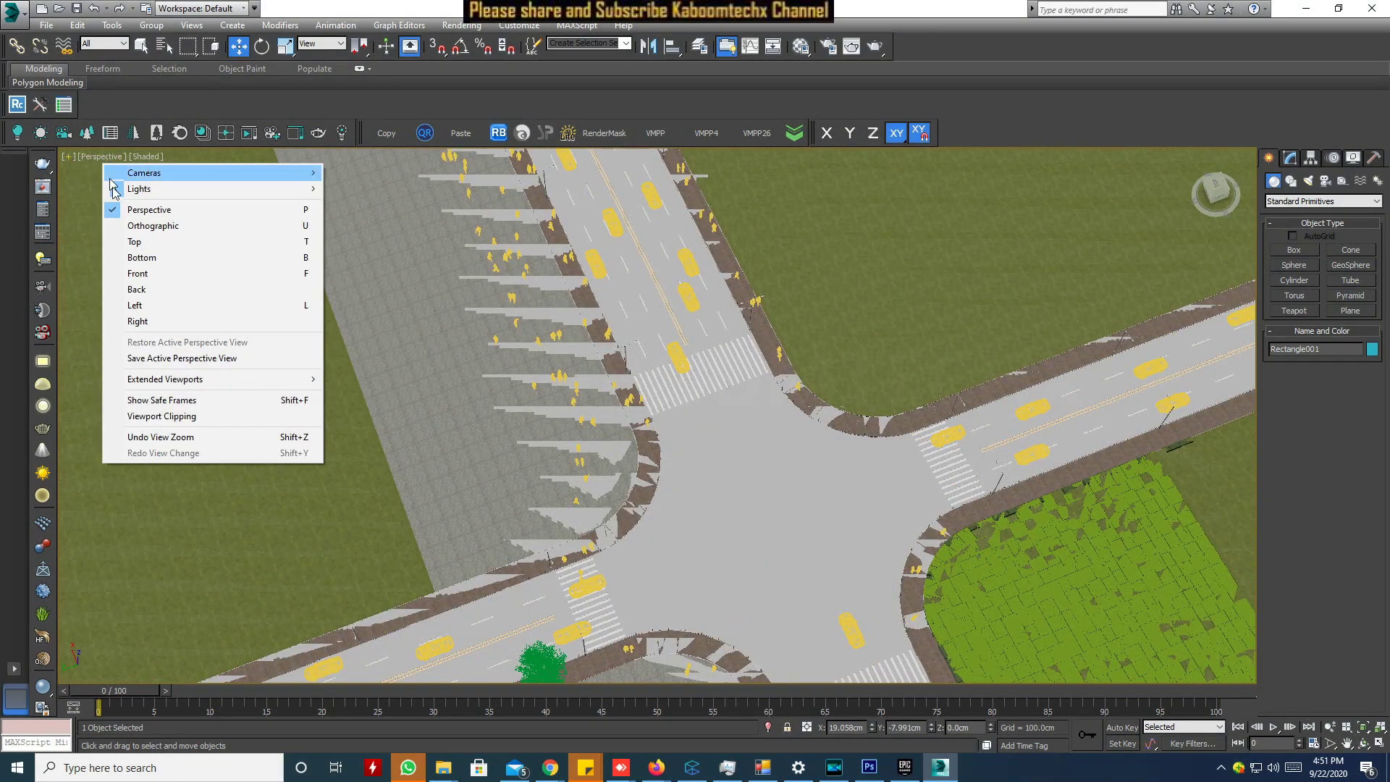
left_click(193, 420)
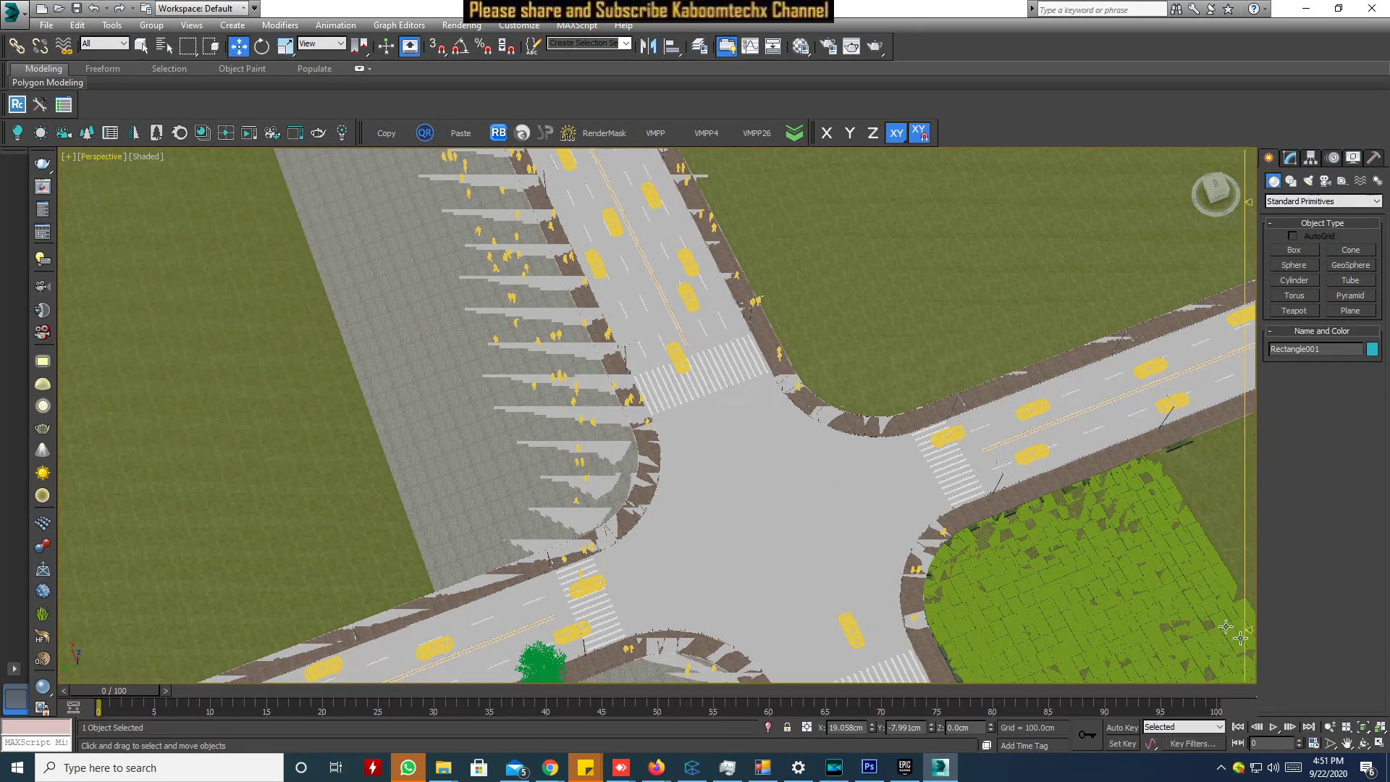
left_click_drag(1250, 632, 1250, 630)
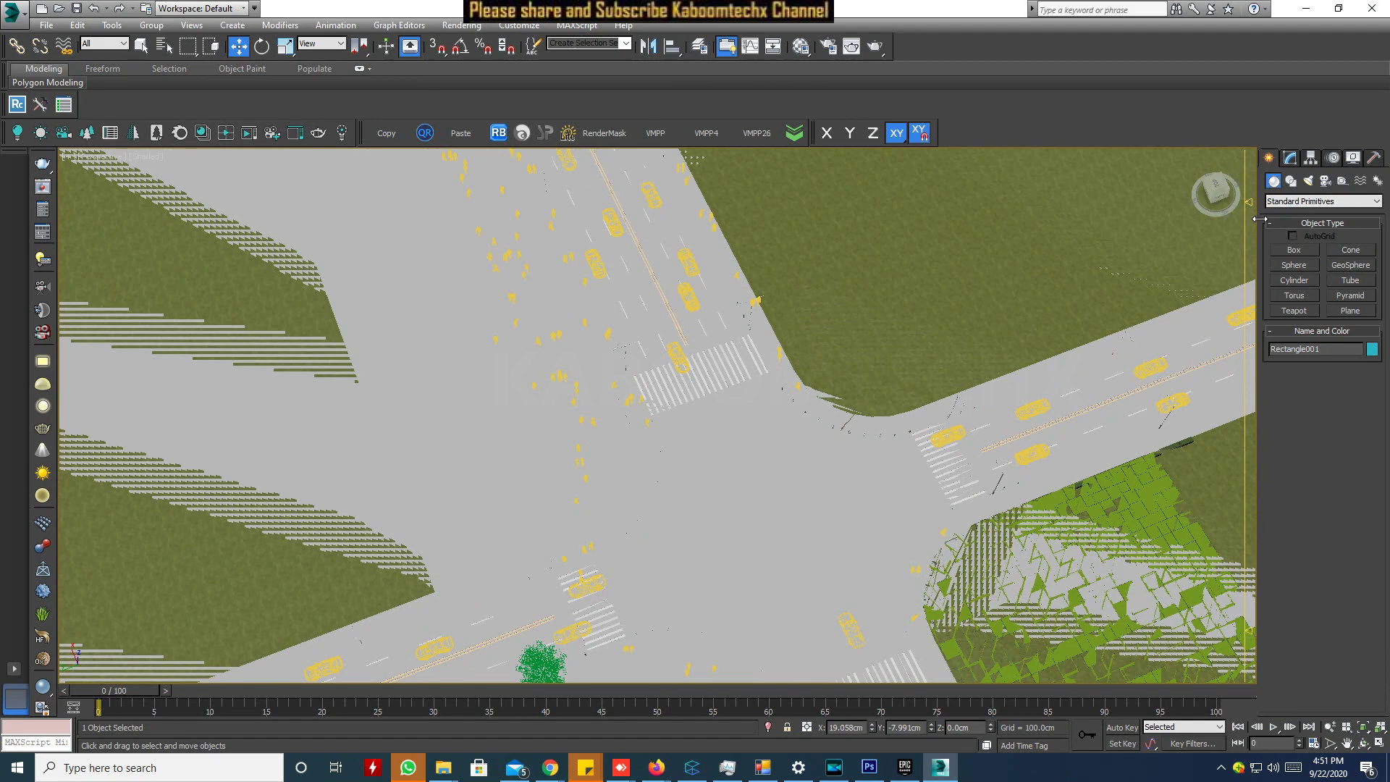
left_click_drag(1251, 632, 1251, 621)
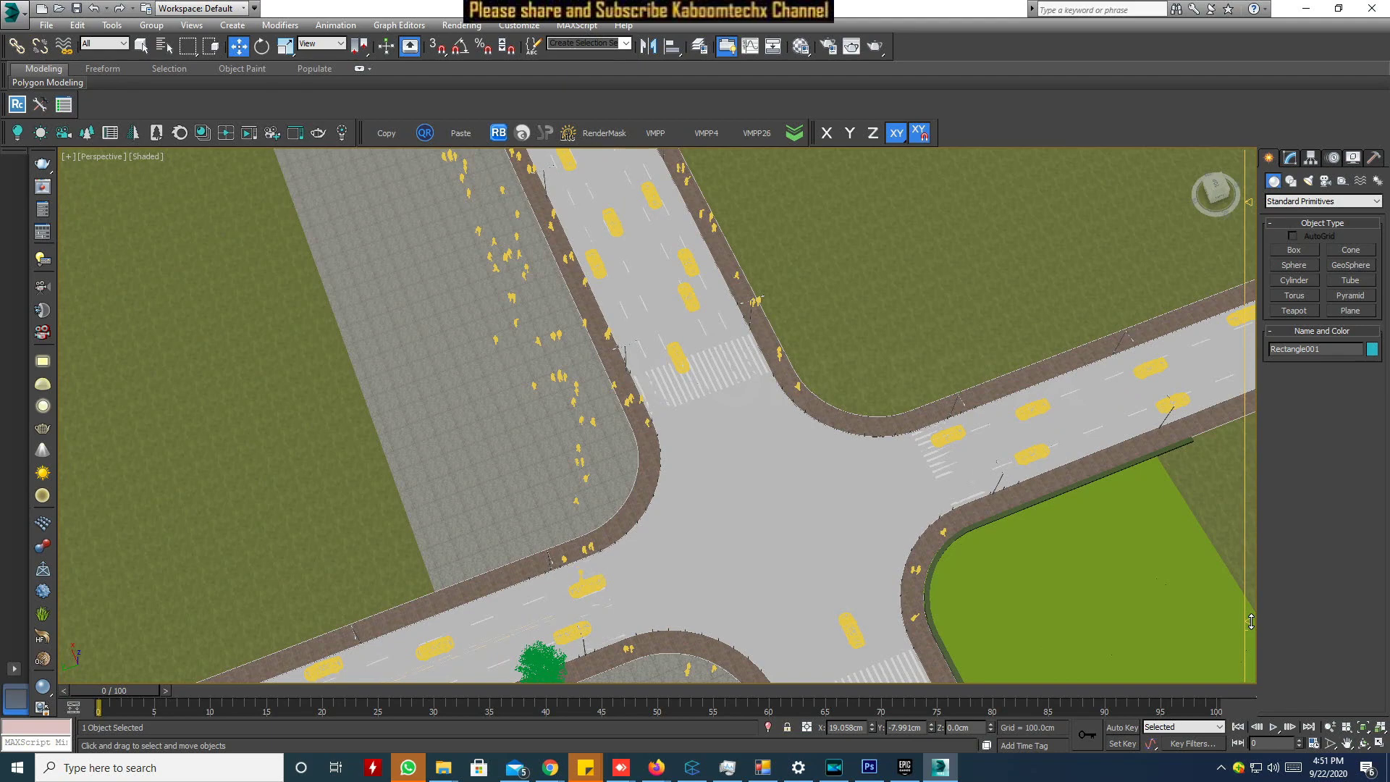
middle_click_drag(797, 478, 828, 434, "alt")
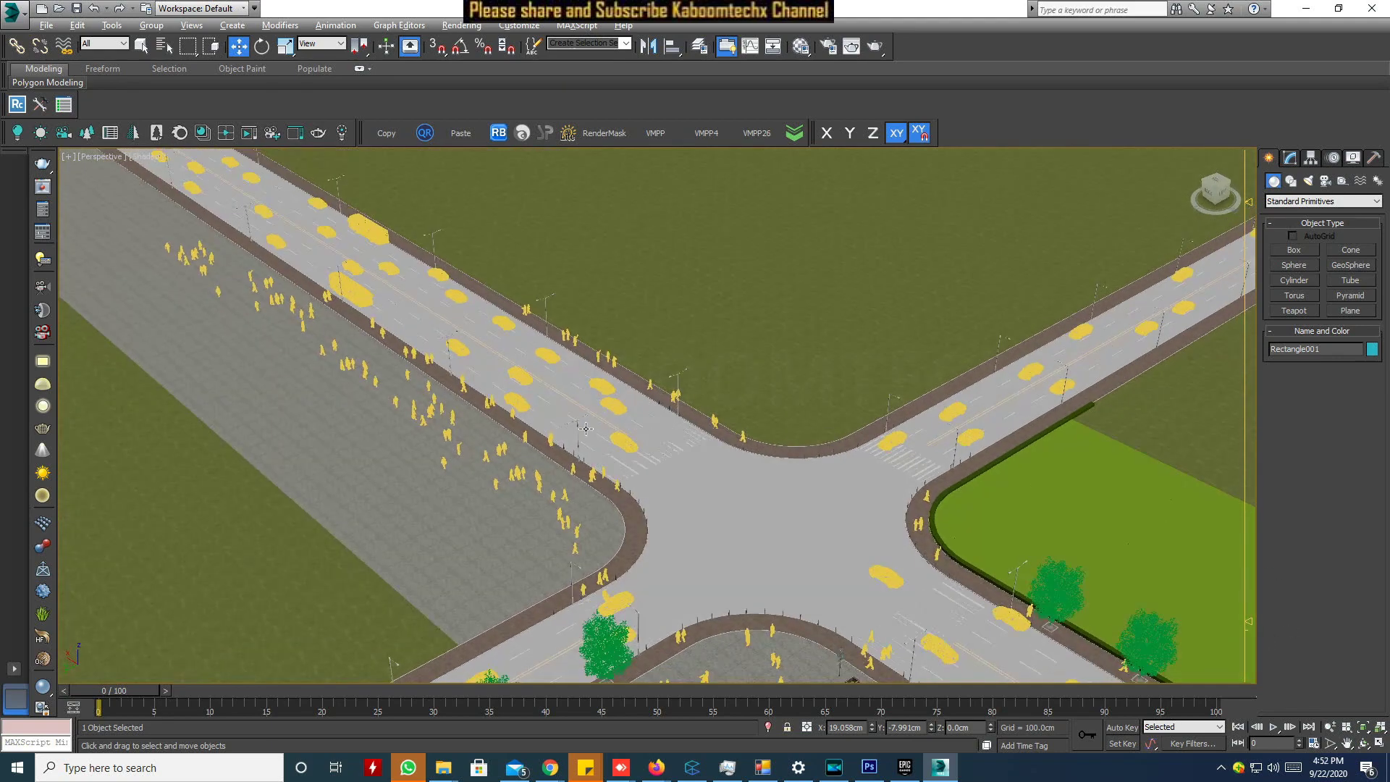
Zoom and pan to centre the intersection and sidewalk crowd in view
scroll(573, 447, "up", 2)
scroll(573, 447, "up", 2)
scroll(573, 446, "up", 2)
scroll(636, 425, "up", 2)
mouse_move(636, 425)
middle_mouse_down()
mouse_move(847, 398)
mouse_move(1156, 486)
middle_mouse_up()
scroll(1156, 485, "down", 2)
scroll(577, 319, "down", 2)
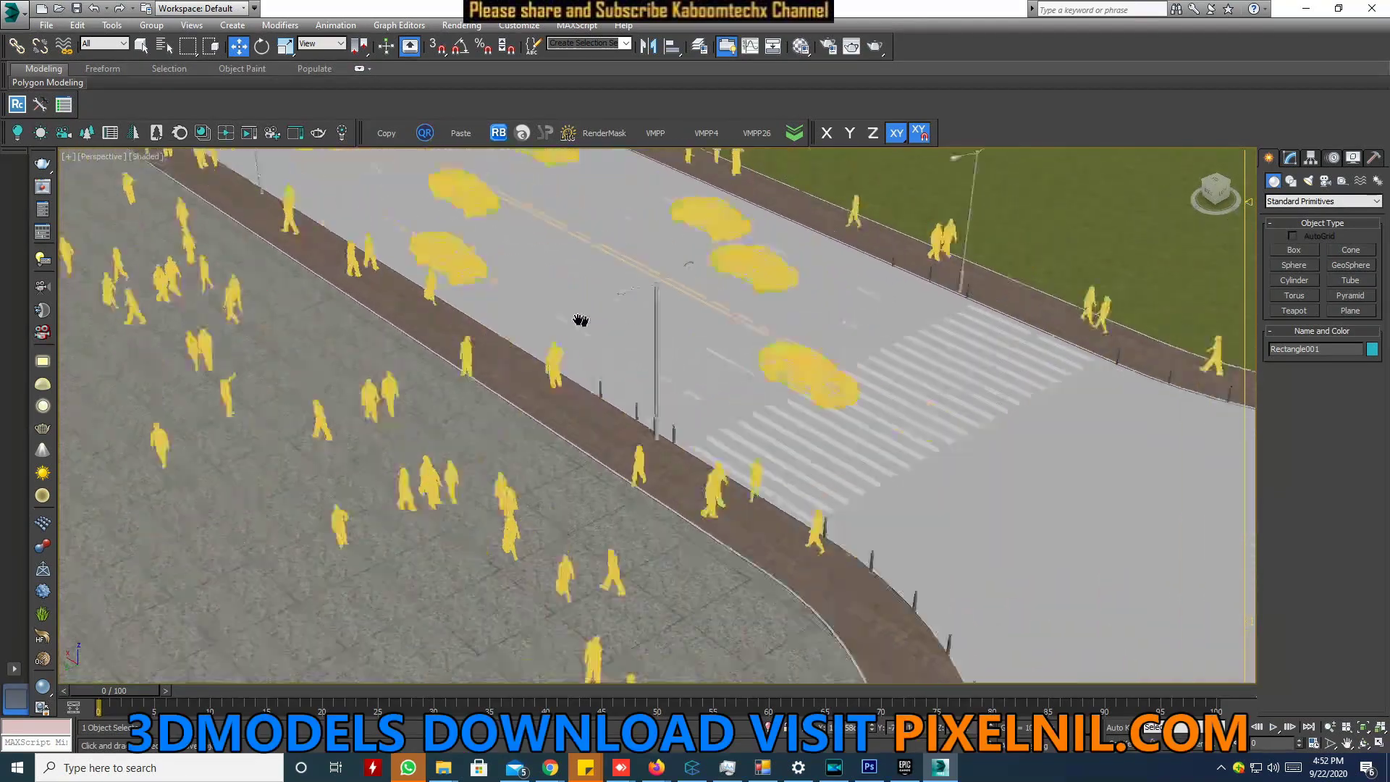
scroll(577, 319, "down", 2)
scroll(846, 447, "down", 2)
scroll(1014, 536, "down", 2)
scroll(962, 507, "down", 2)
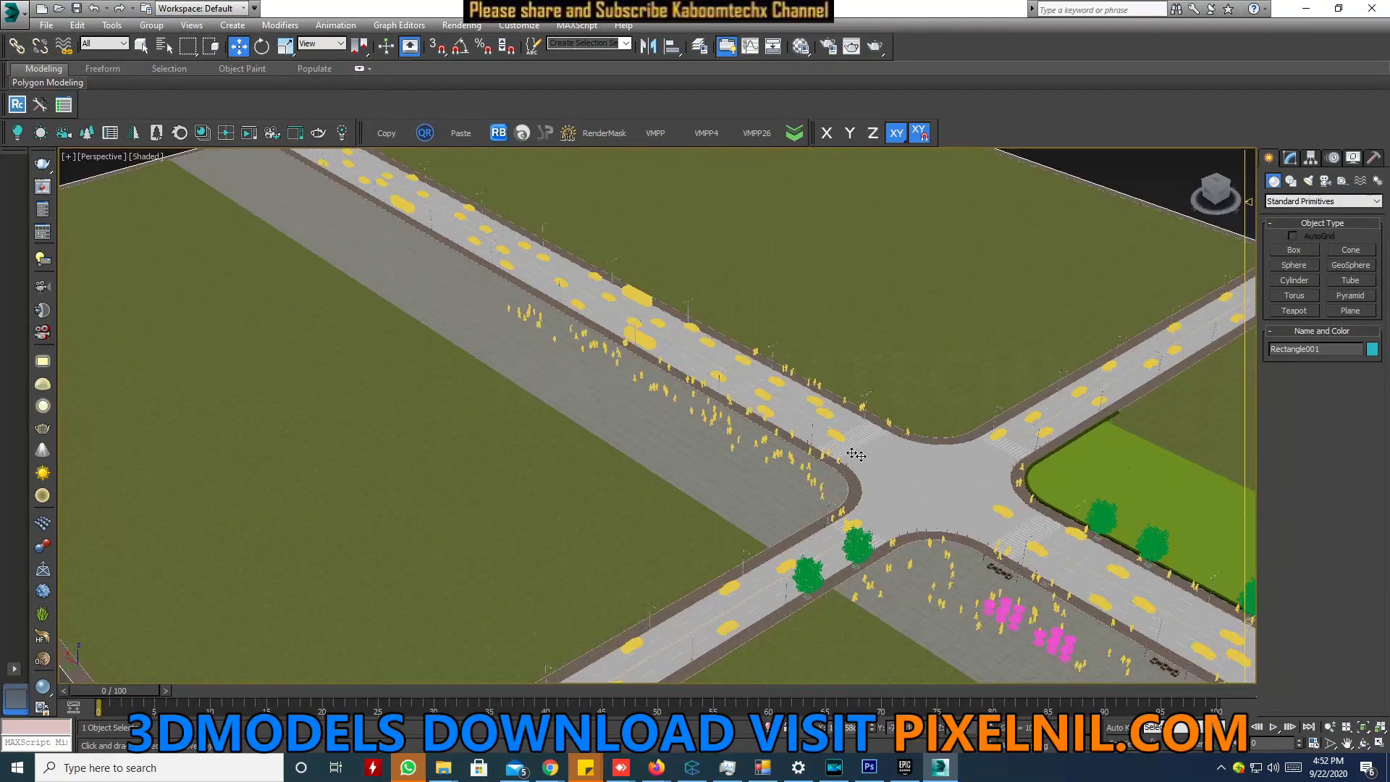
middle_click_drag(604, 389, 445, 356)
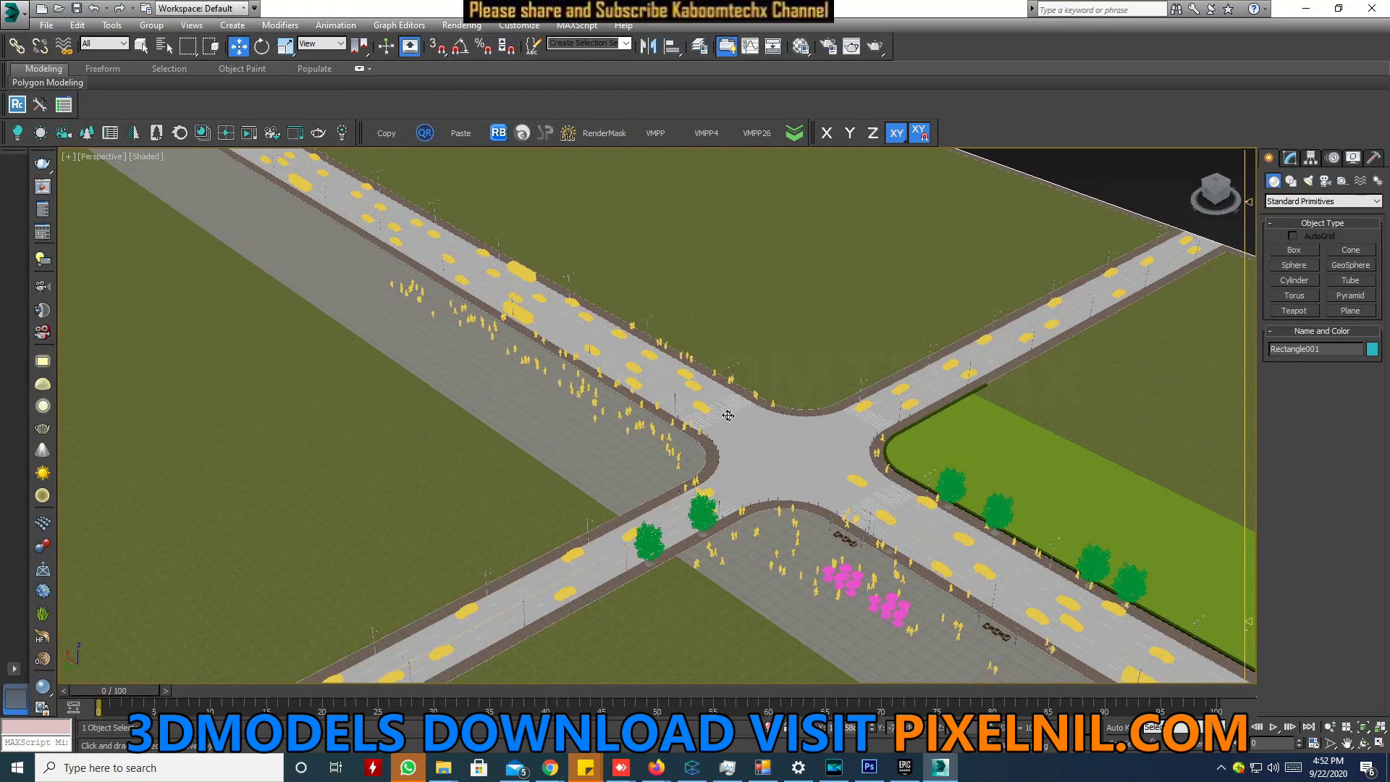
scroll(727, 415, "up", 2)
scroll(655, 342, "up", 2)
Select the cars group, then the 人 pedestrian group, and bring up its context options
left_click(653, 338)
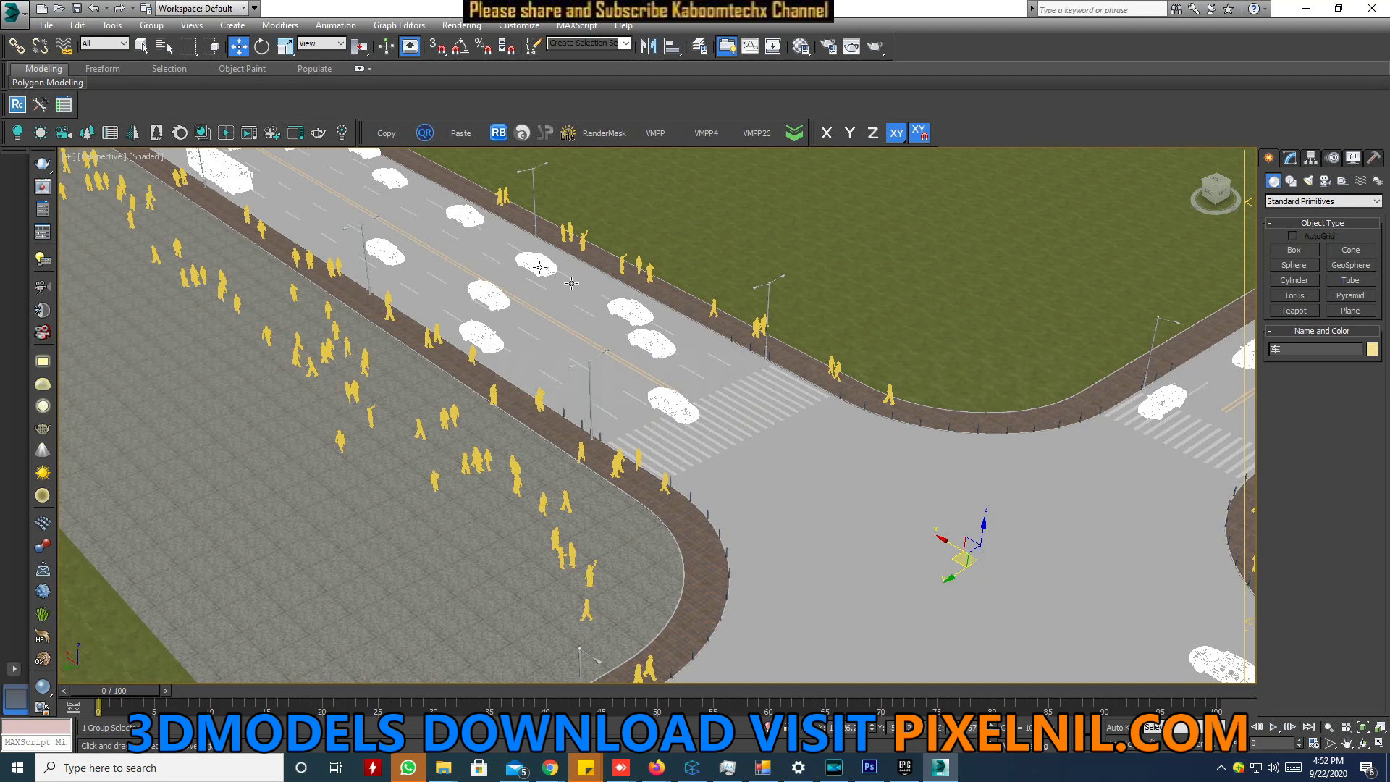
left_click(540, 405)
scroll(507, 404, "up", 3)
scroll(493, 403, "up", 3)
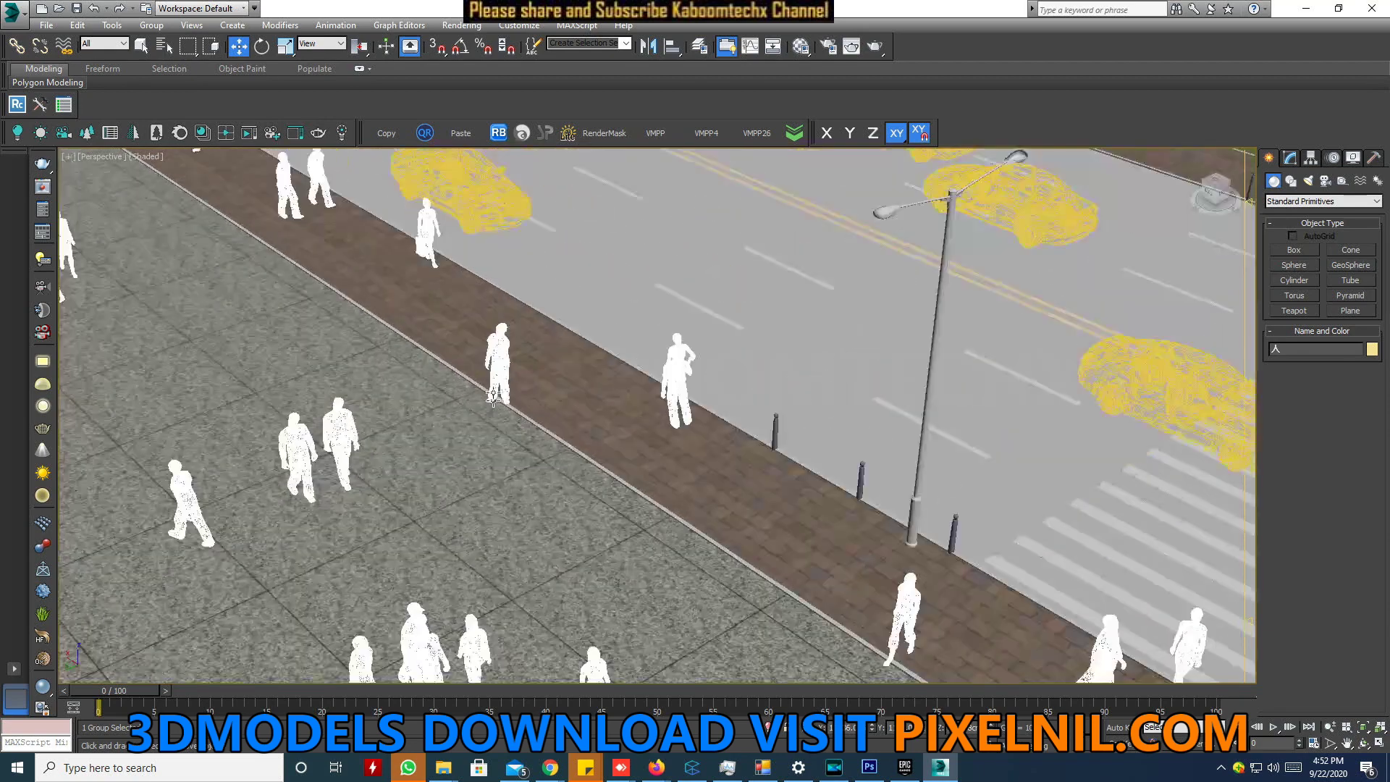
right_click(493, 355)
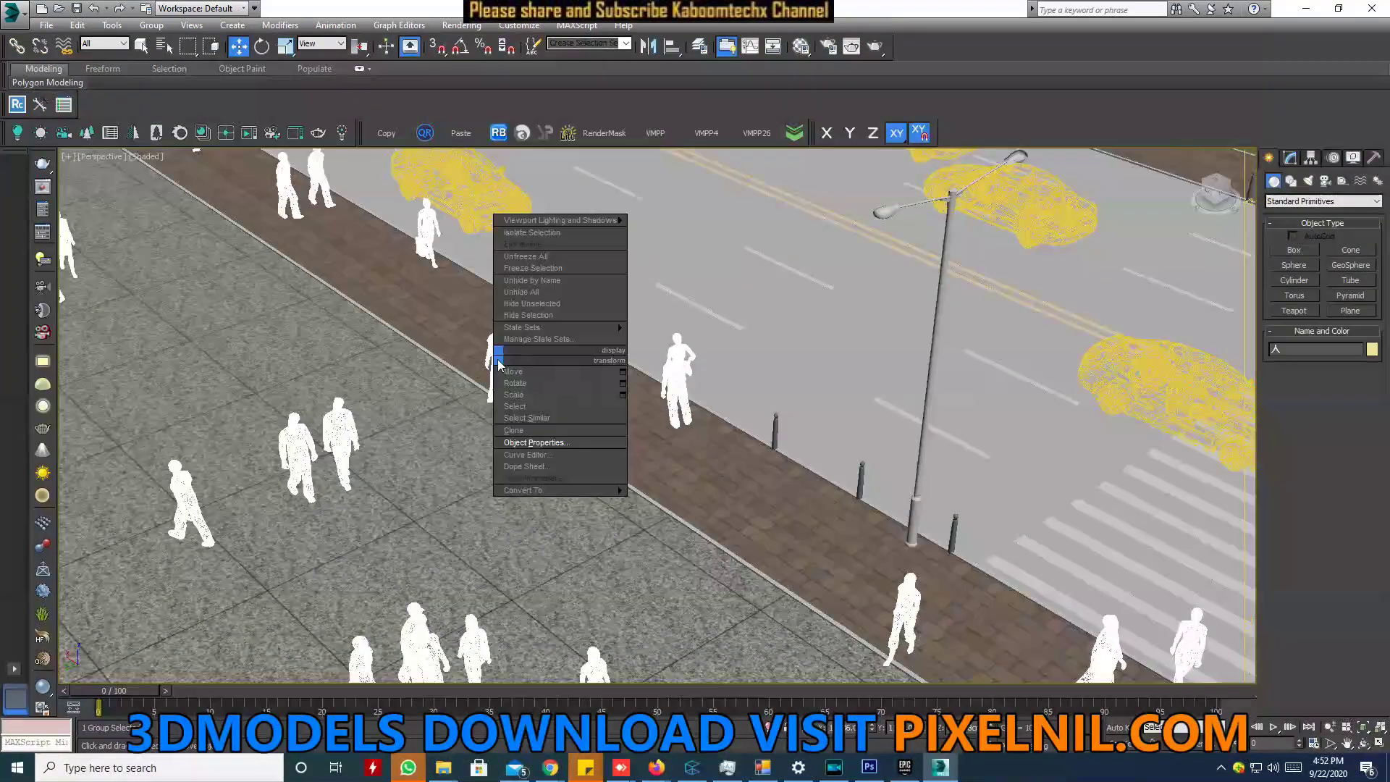
Uncheck Display as Box in the 人 group's Object Properties and reopen them to verify
left_click(553, 448)
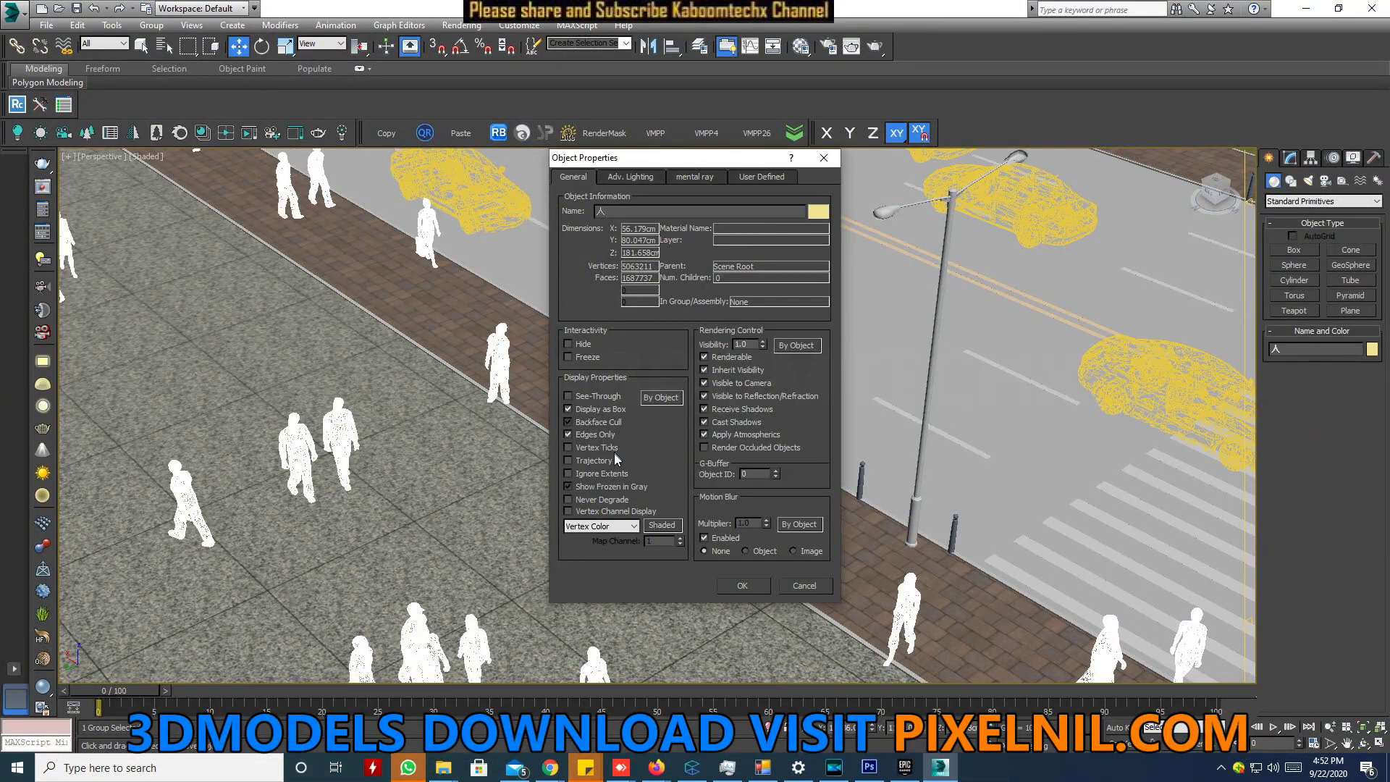
left_click(726, 584)
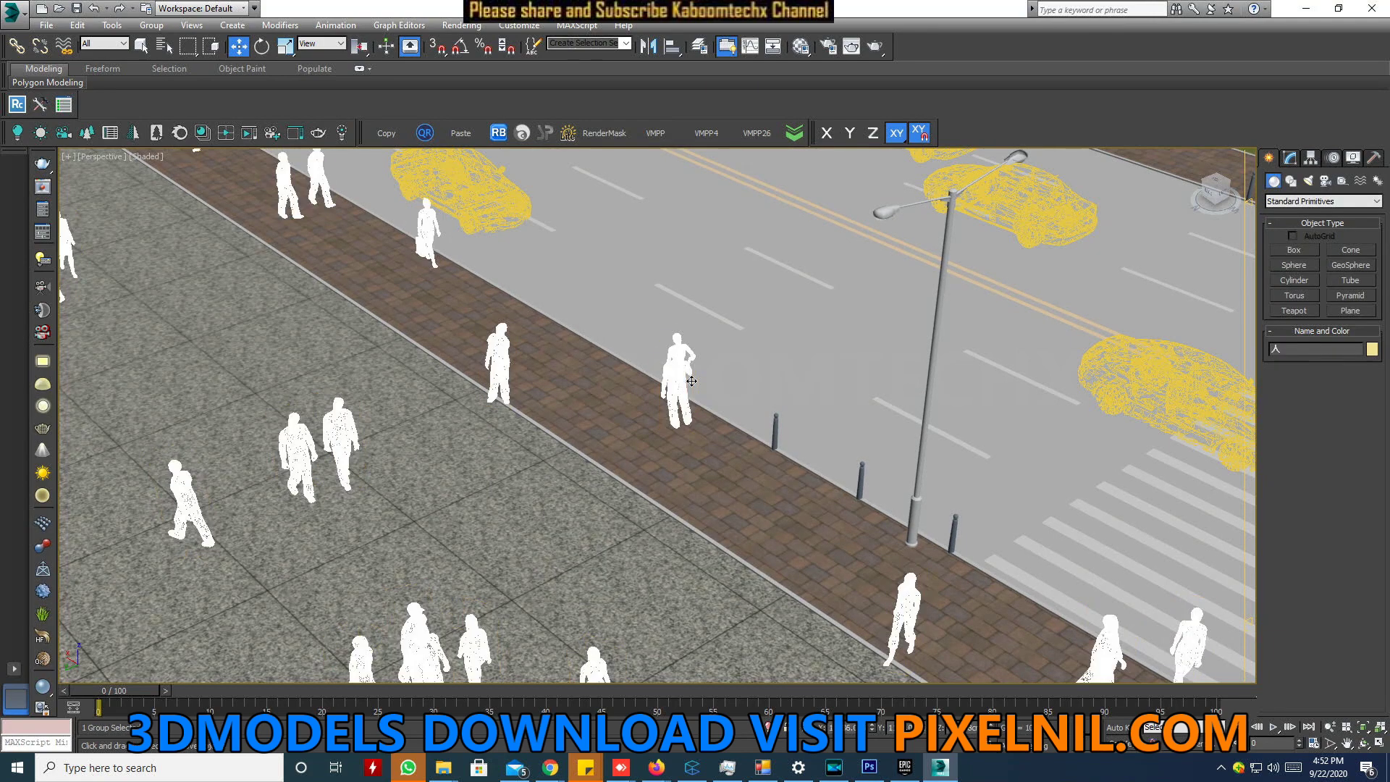
right_click(685, 382)
left_click(724, 463)
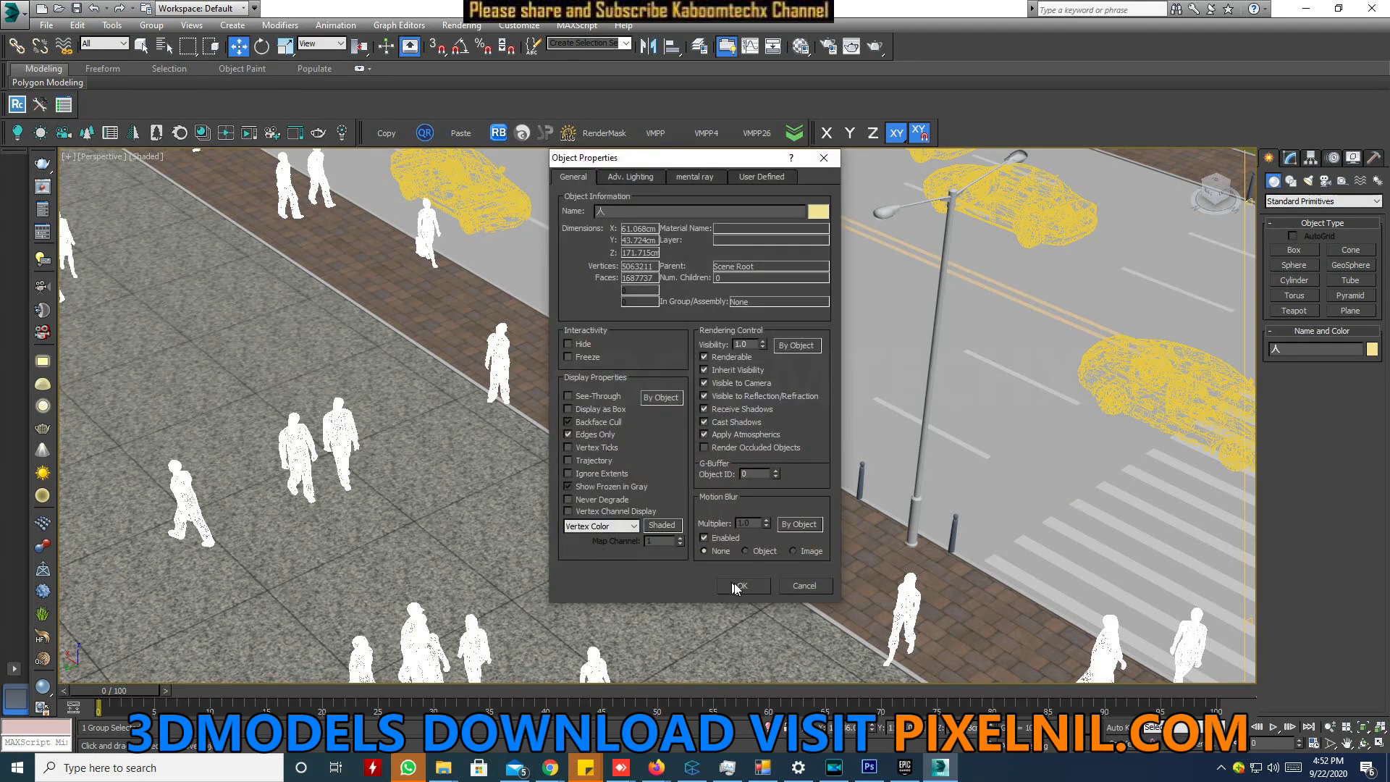
left_click(735, 584)
left_click(681, 377)
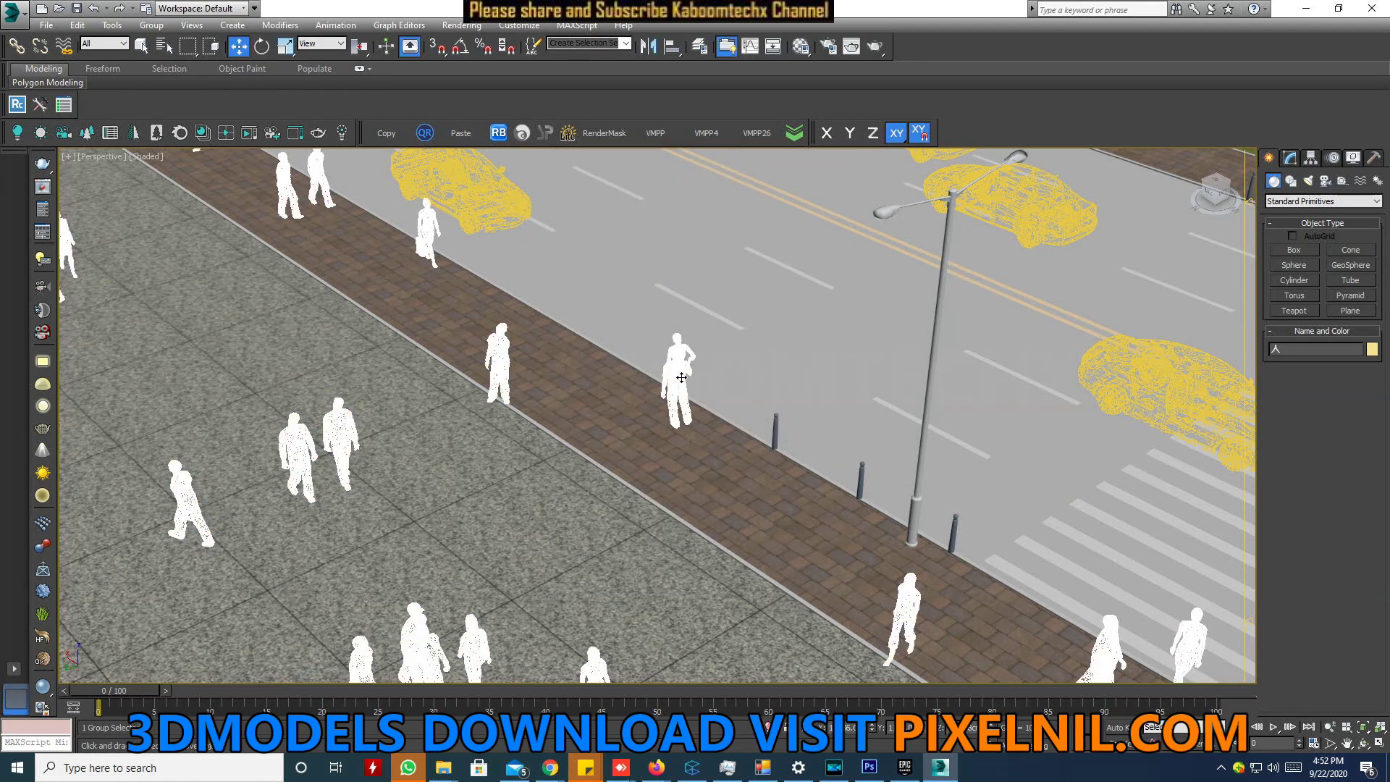
scroll(681, 377, "up", 3)
scroll(679, 379, "down", 5)
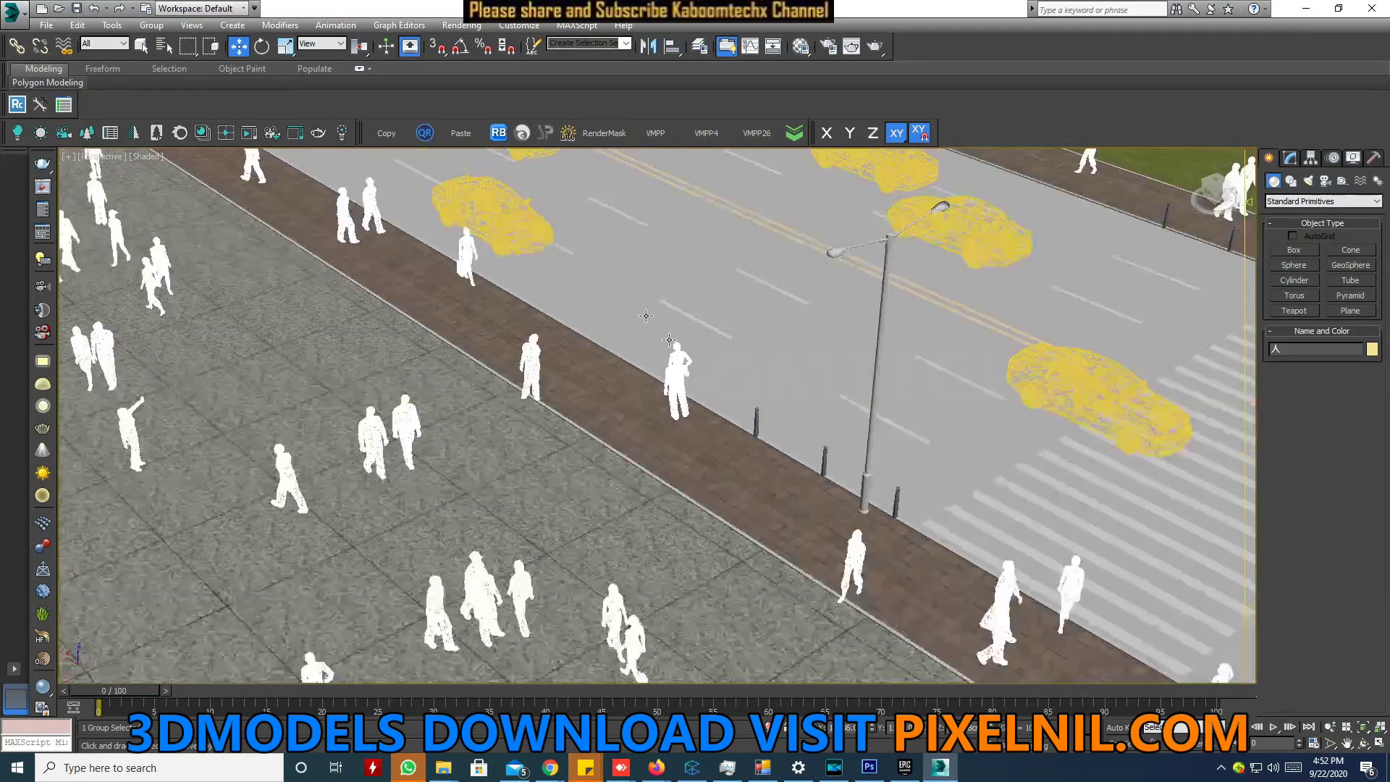
scroll(679, 379, "down", 3)
Open the people group, select one proxy figure, isolate it with Alt+Q, and orbit around it
left_click(152, 26)
left_click(158, 58)
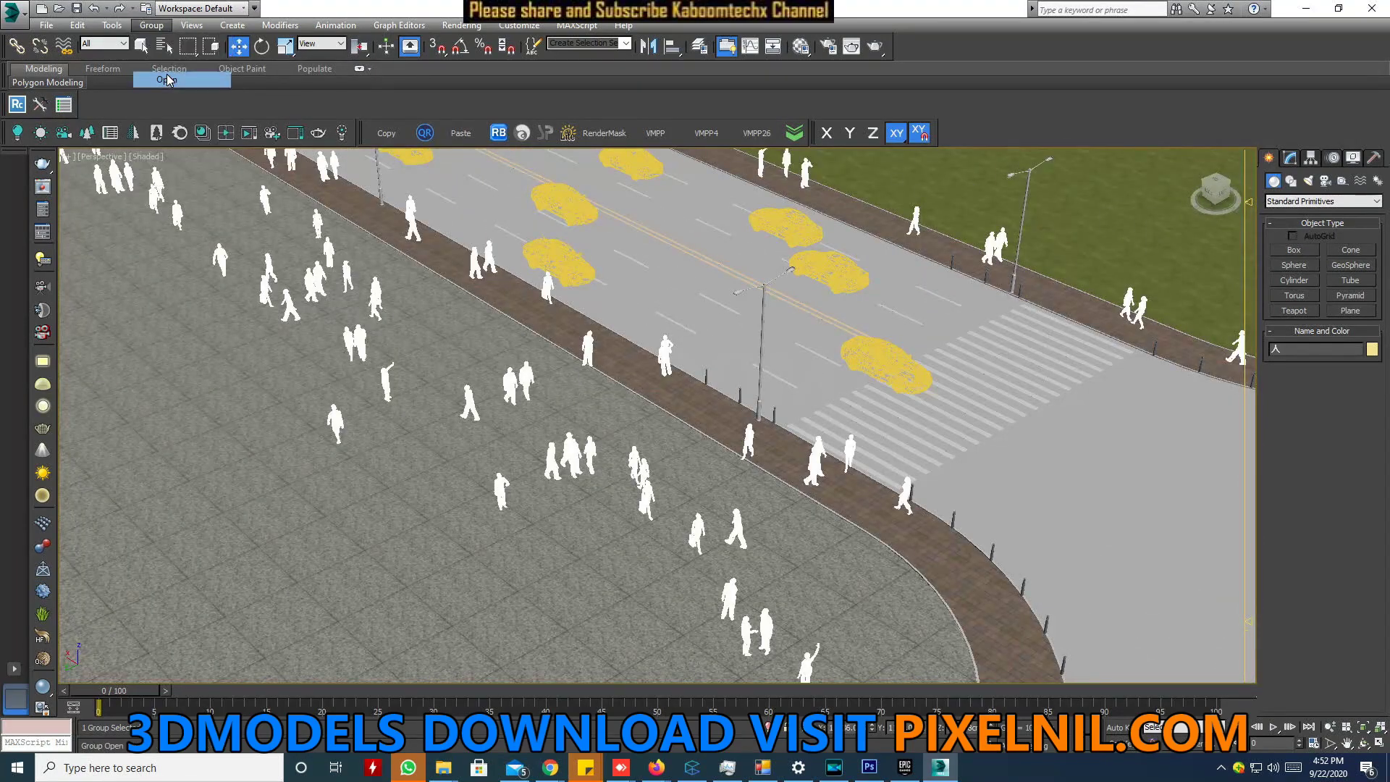
left_click(590, 313)
left_click(662, 357)
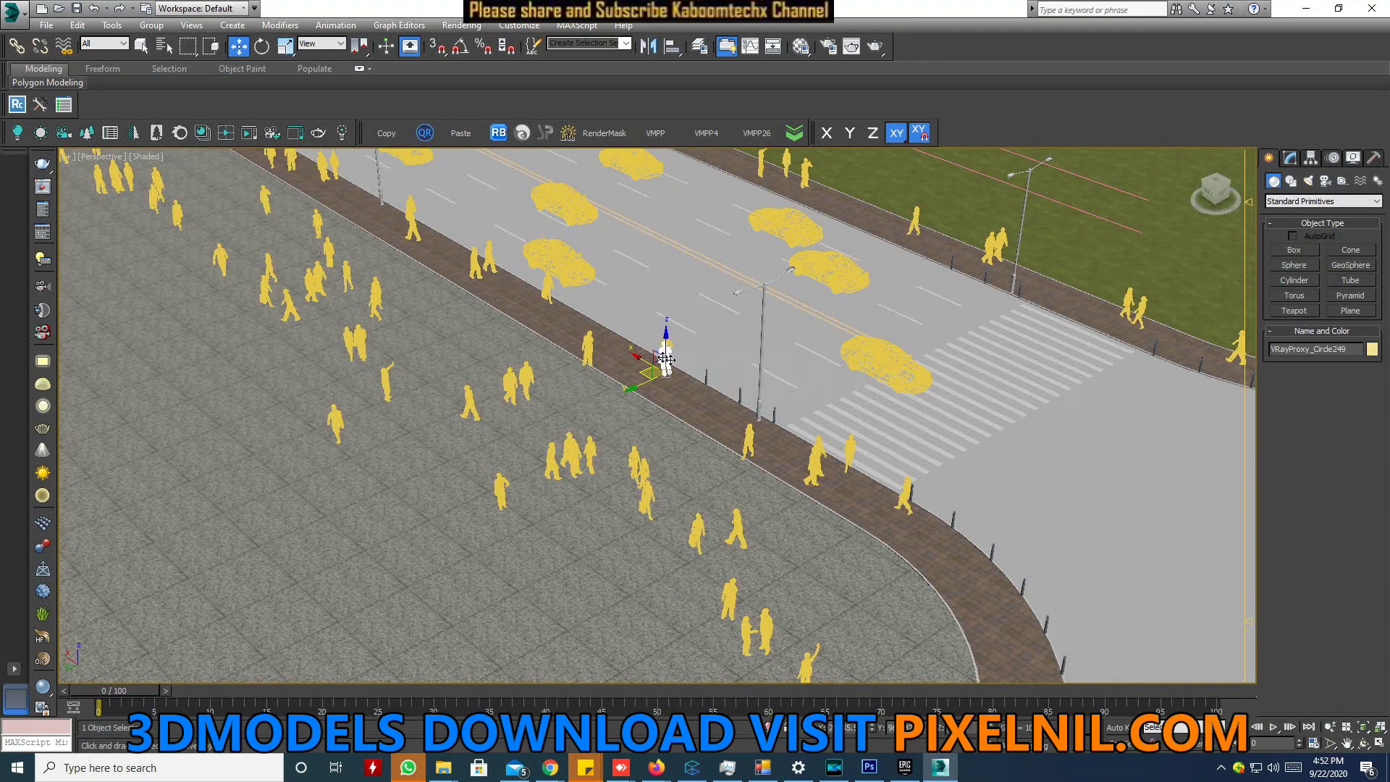
key("alt+q")
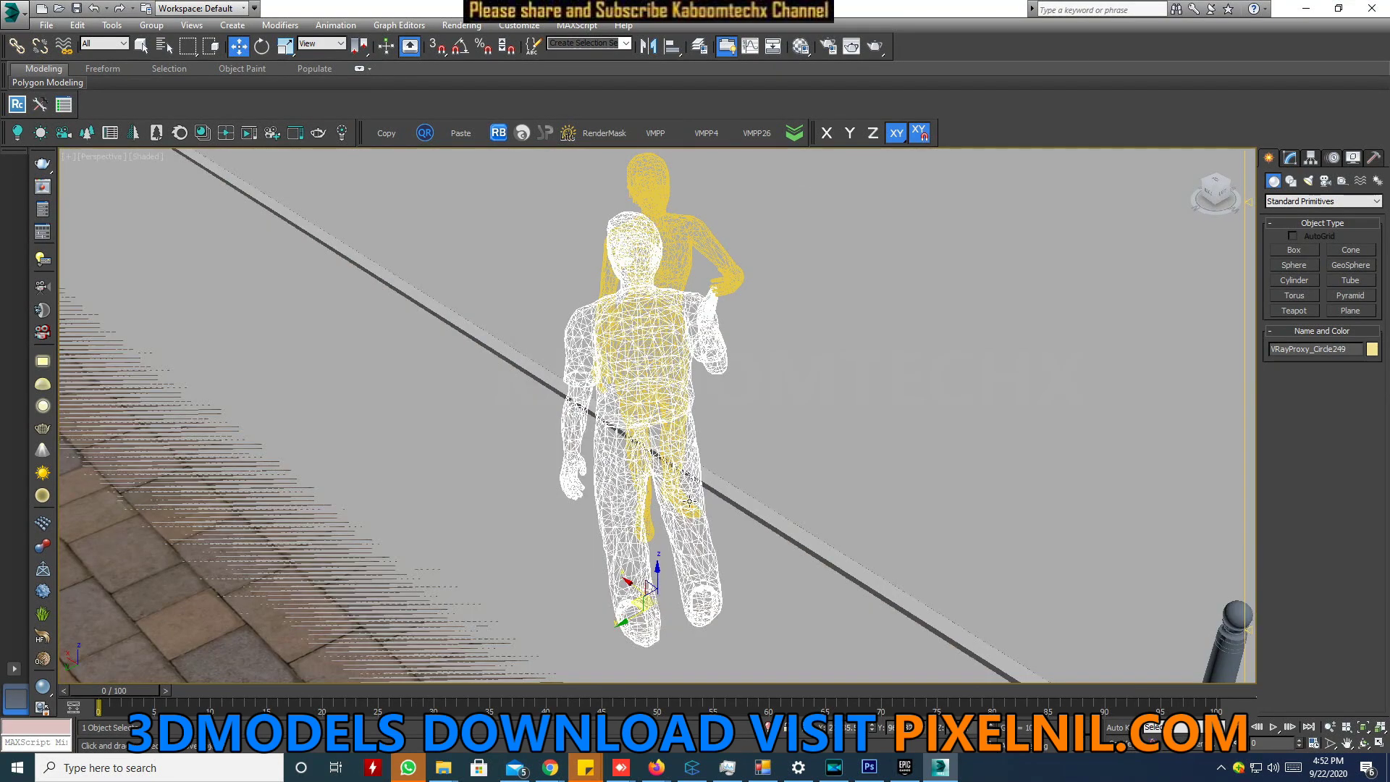
middle_click_drag(689, 501, 1271, 695, "alt")
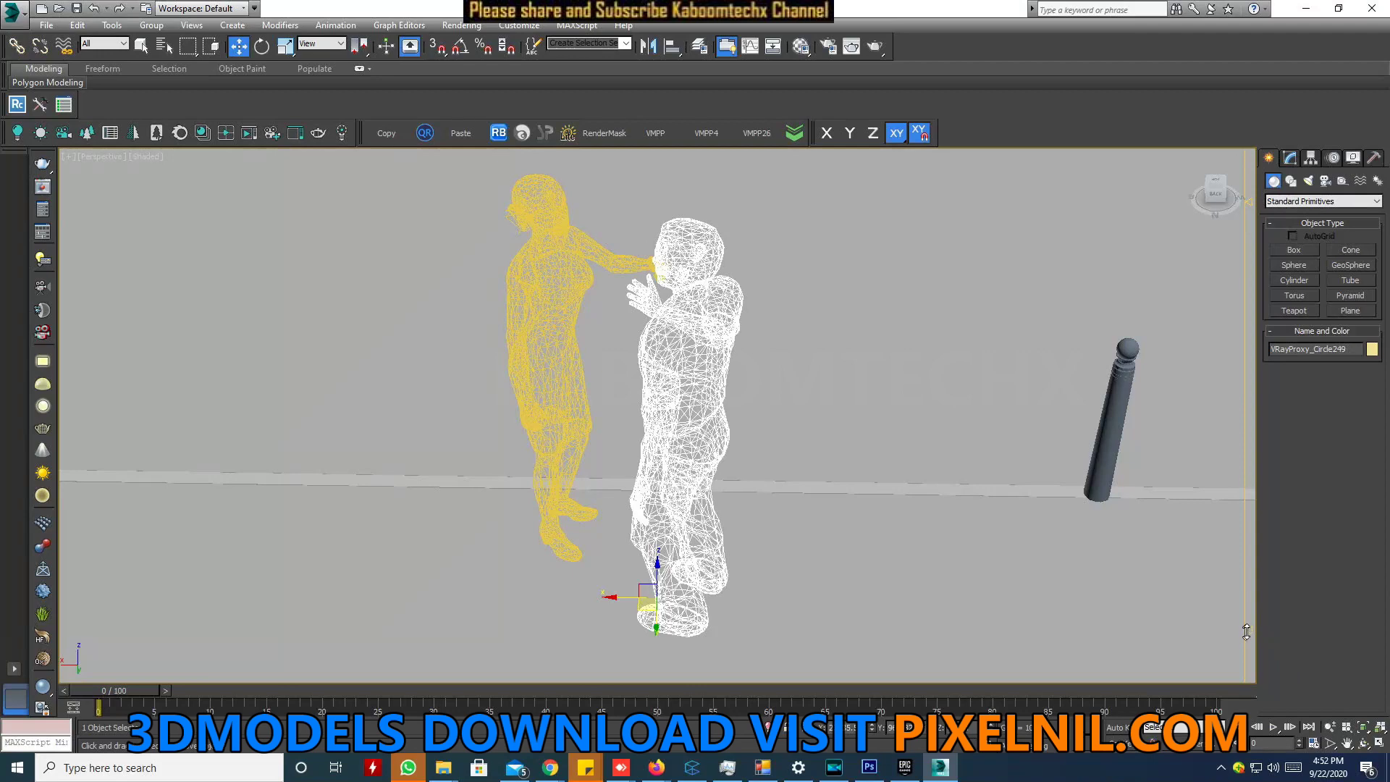
middle_click_drag(1251, 626, 1225, 646, "alt")
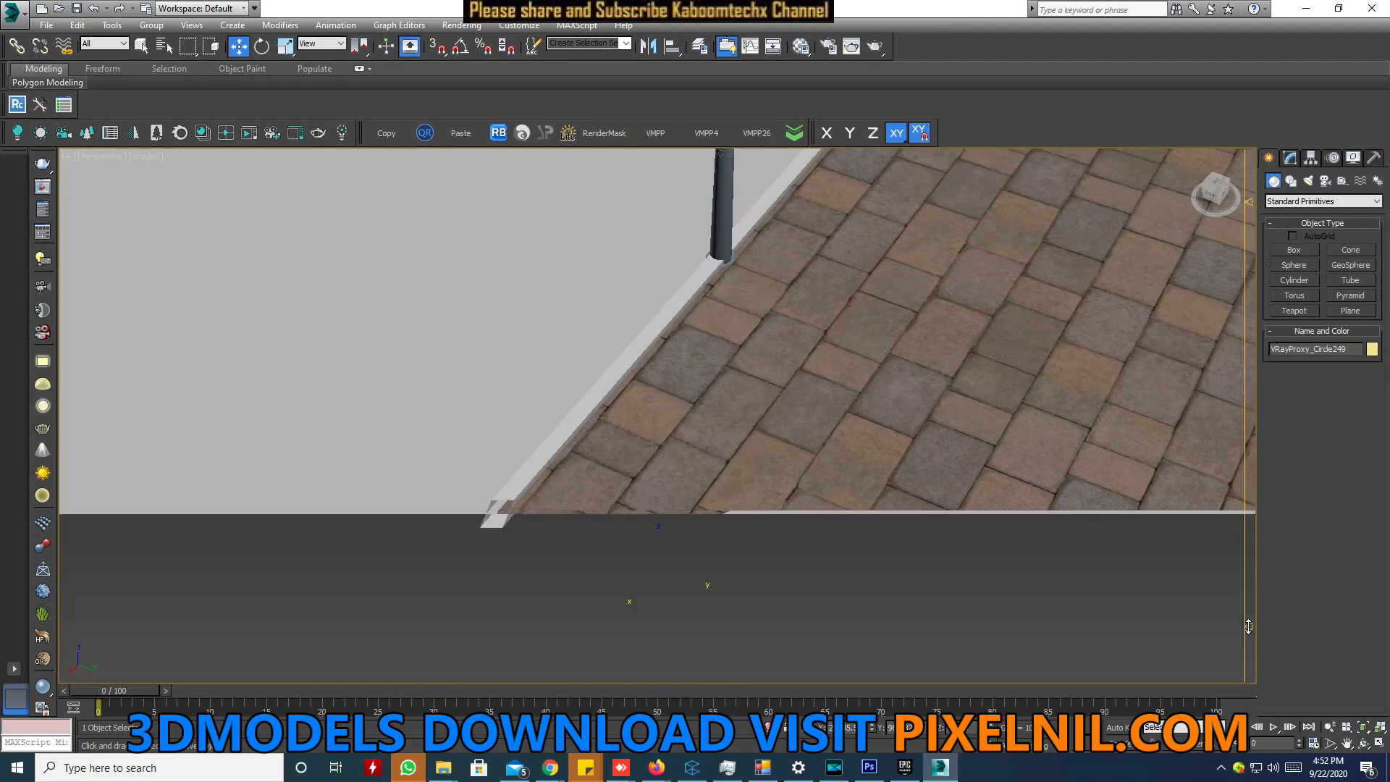
middle_click_drag(1248, 629, 910, 242, "alt")
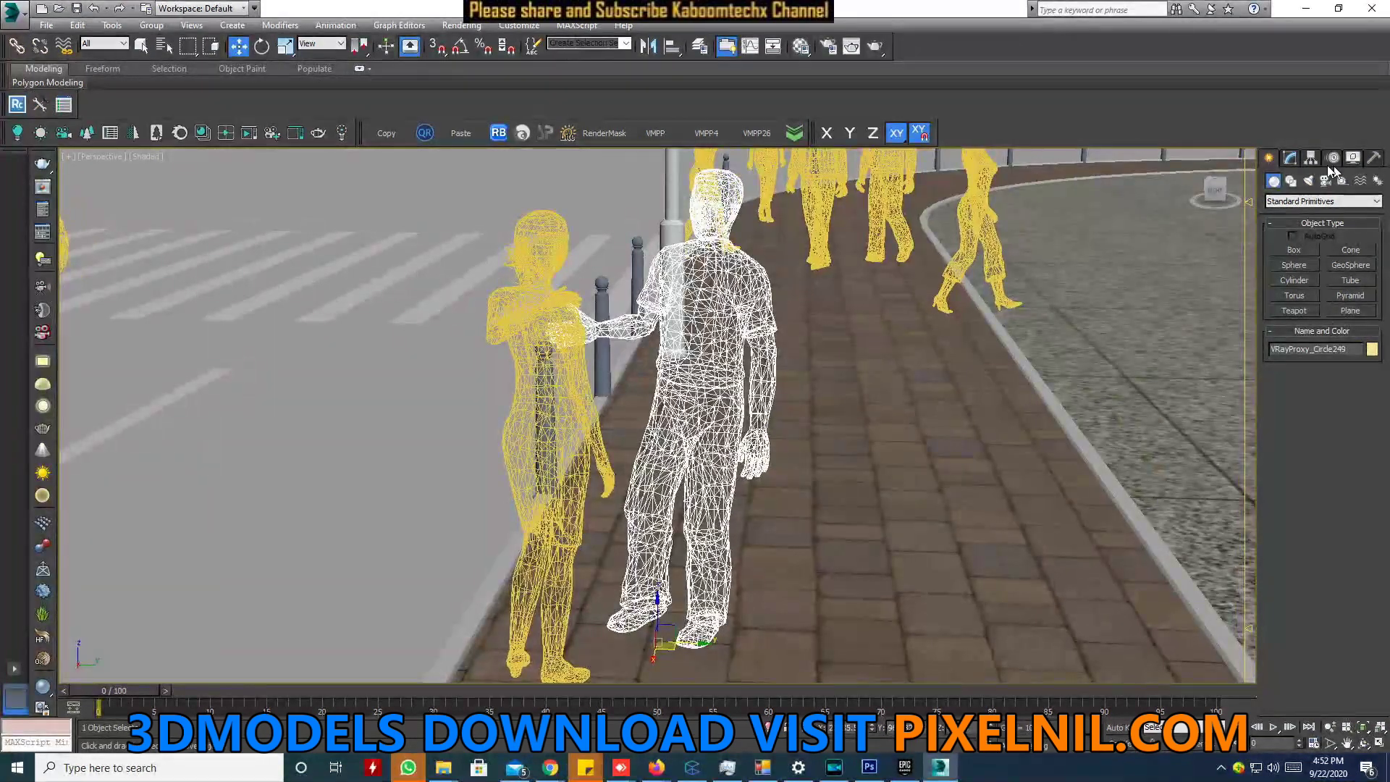
Set the VRayProxy_Circle249 figure's display to show its whole mesh in the Modify panel
left_click(1292, 162)
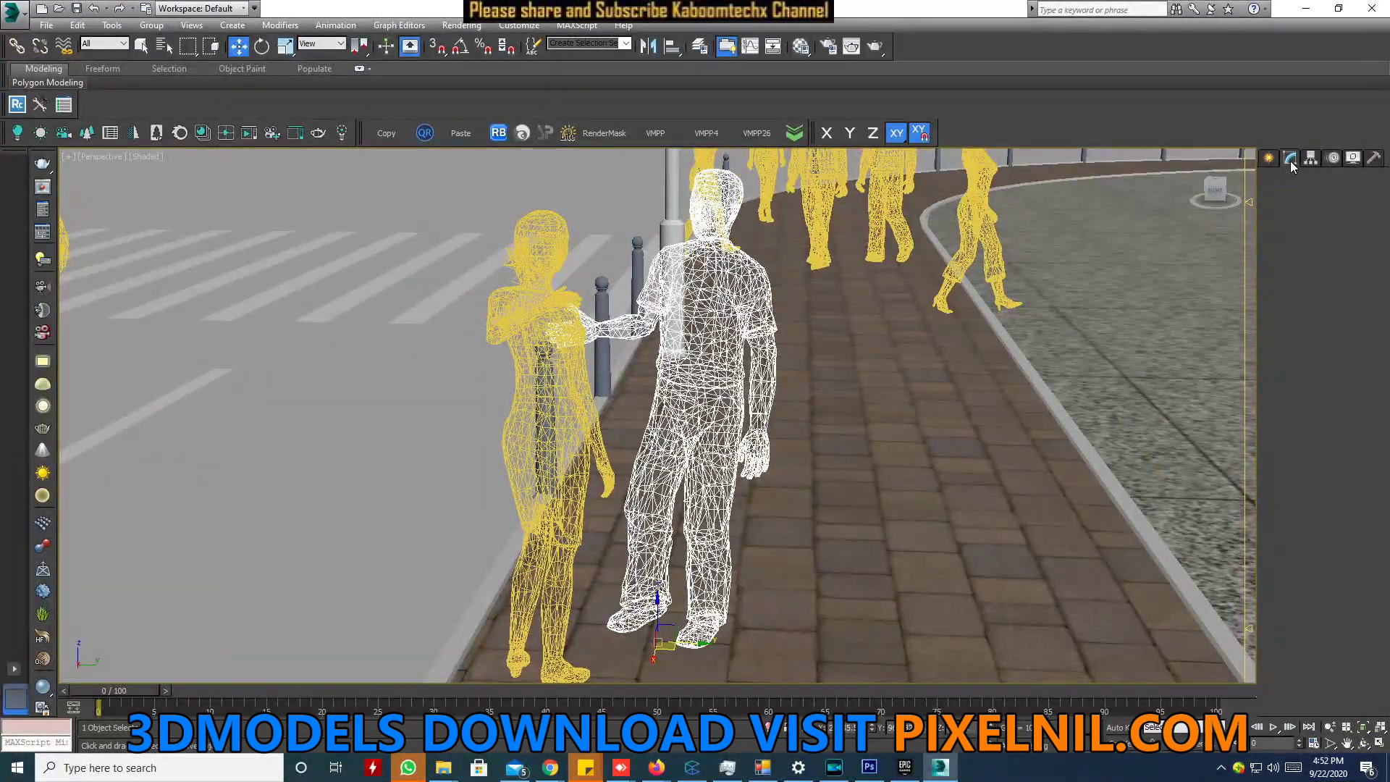
left_click(1278, 545)
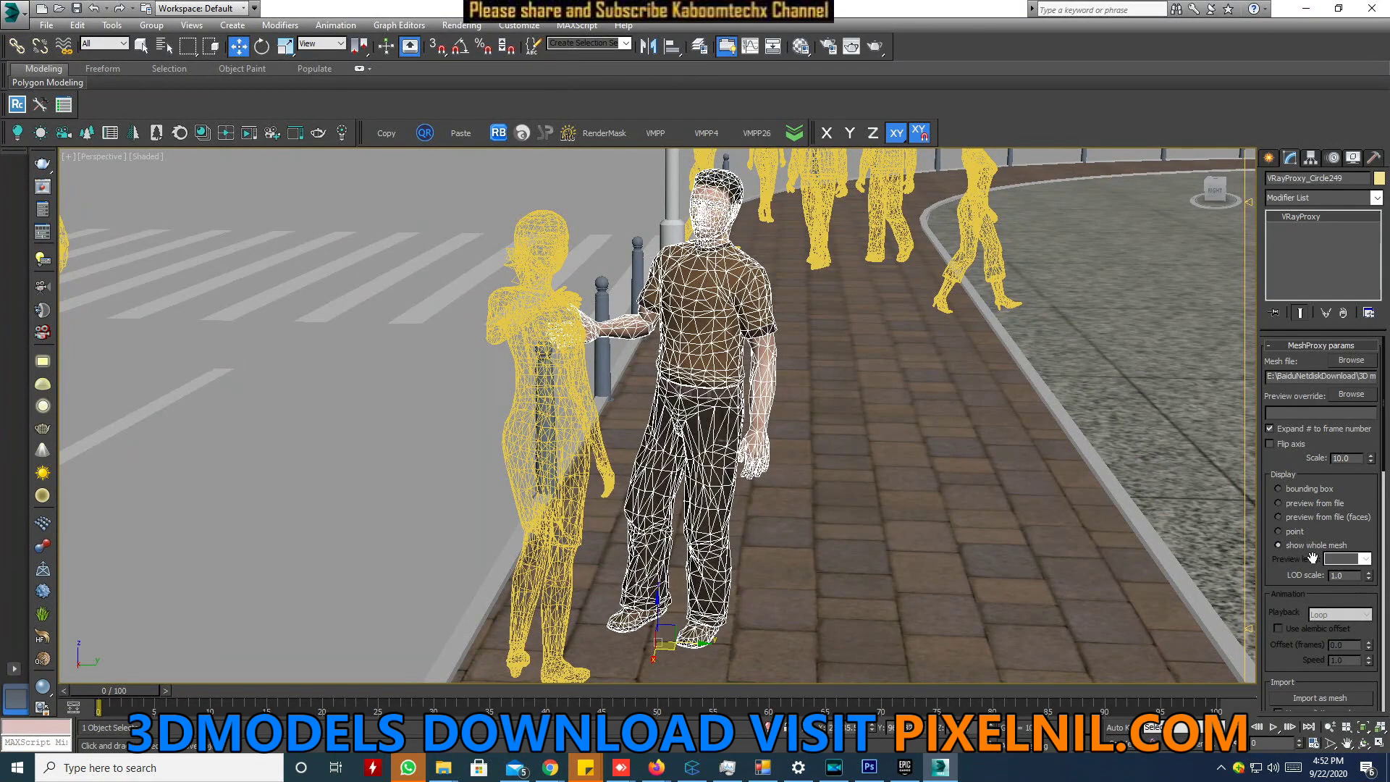
middle_click_drag(809, 394, 844, 401, "alt")
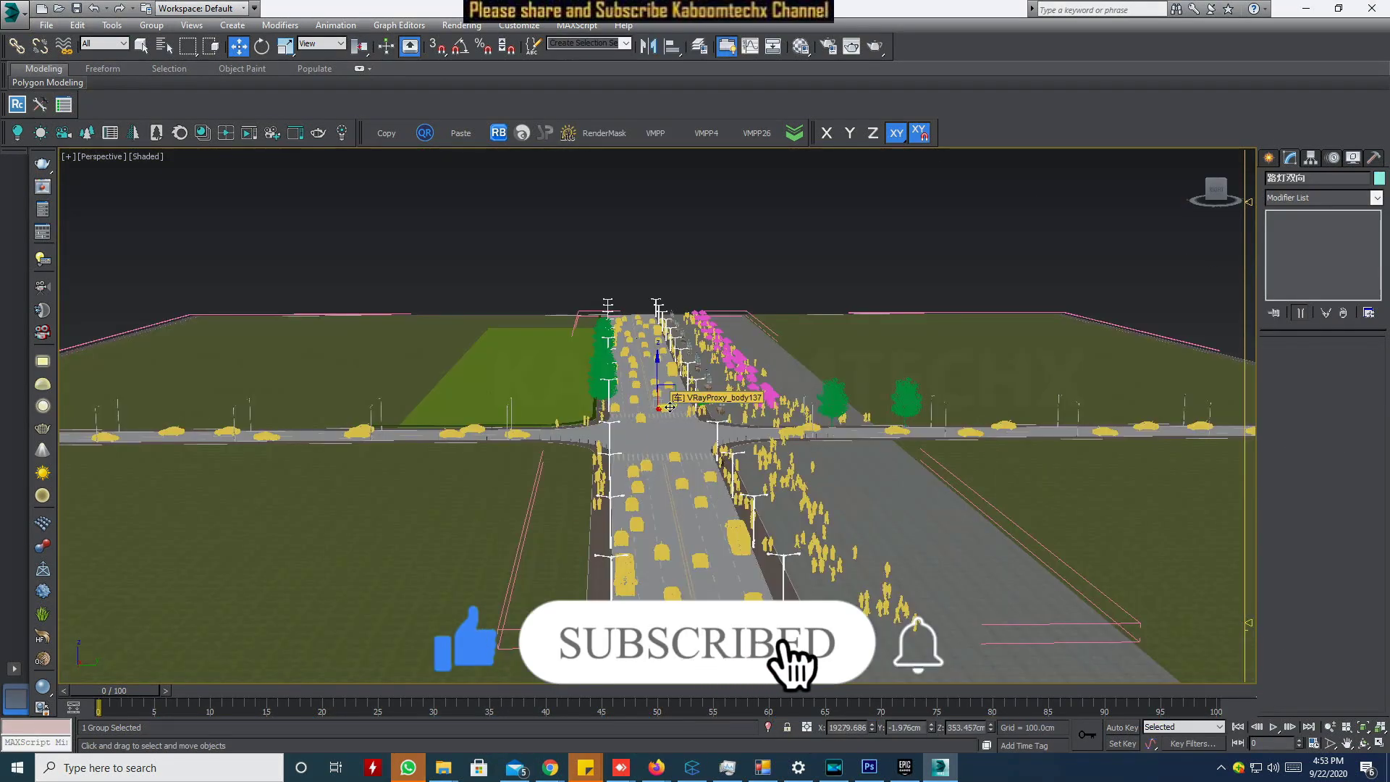
Orbit down onto the intersection and bring up the MAXScript commands for Run Script
middle_click_drag(701, 422, 710, 431, "alt")
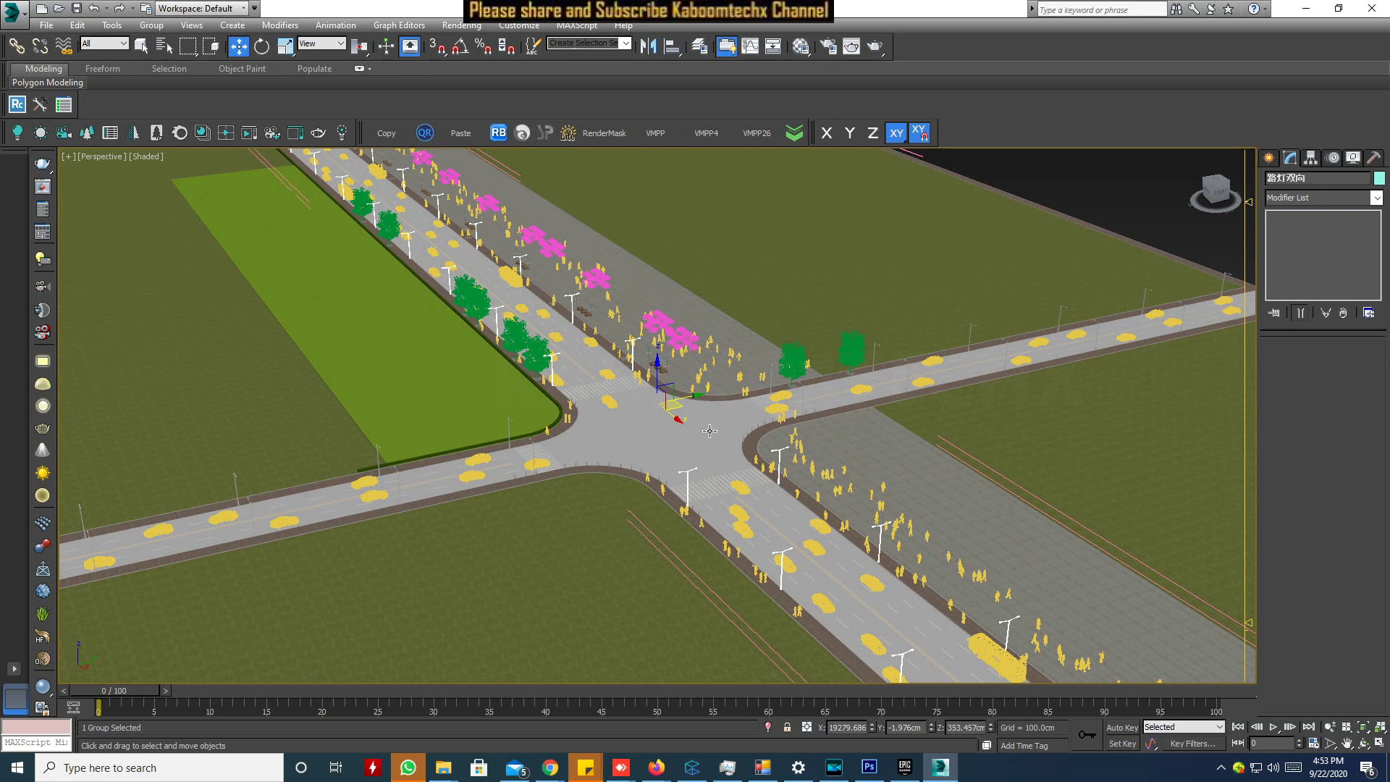
left_click(574, 26)
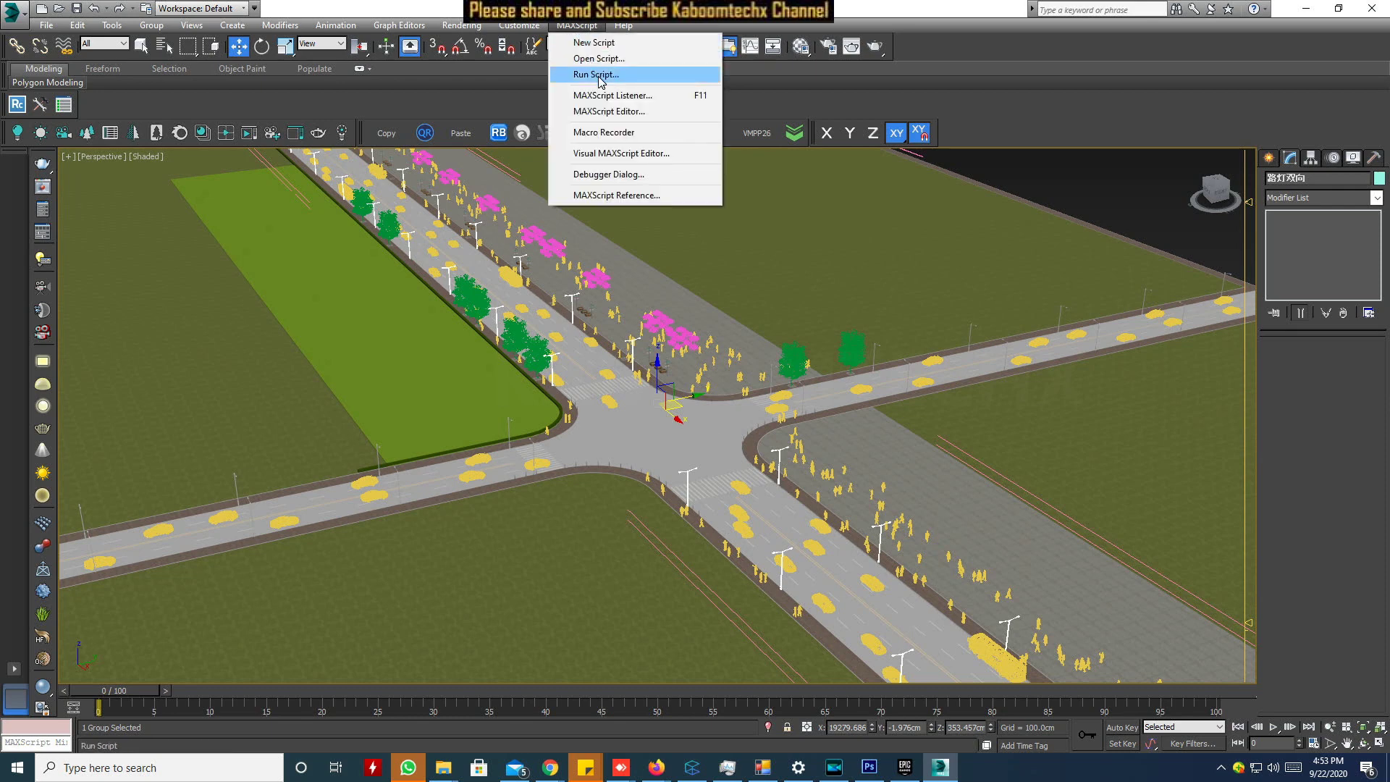